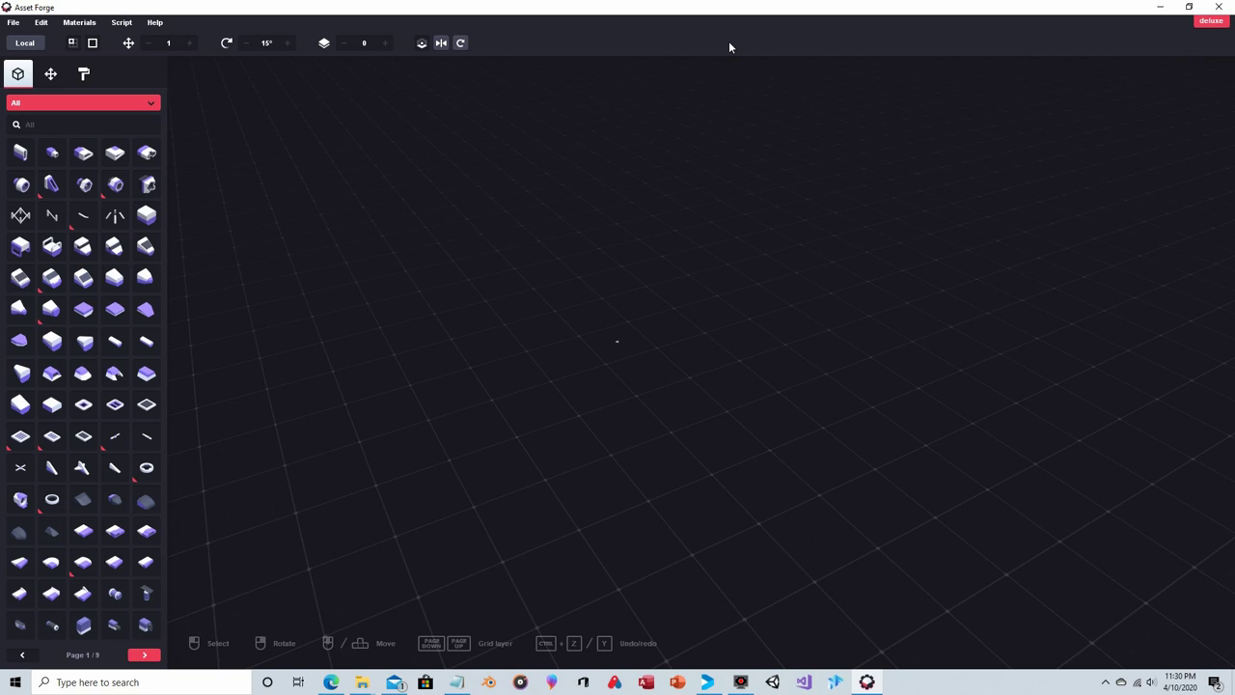
Step: Open the block category list and scroll down toward the Primitives category
click(65, 101)
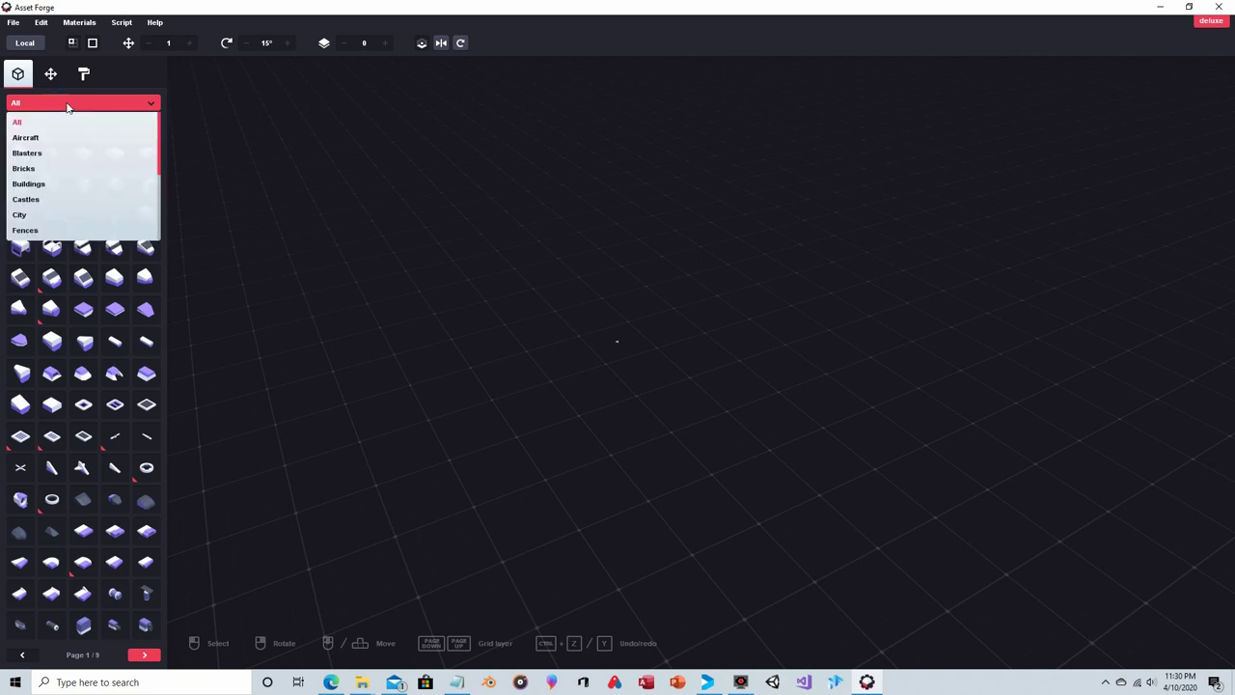
scroll(65, 127, down, 1)
scroll(66, 127, down, 3)
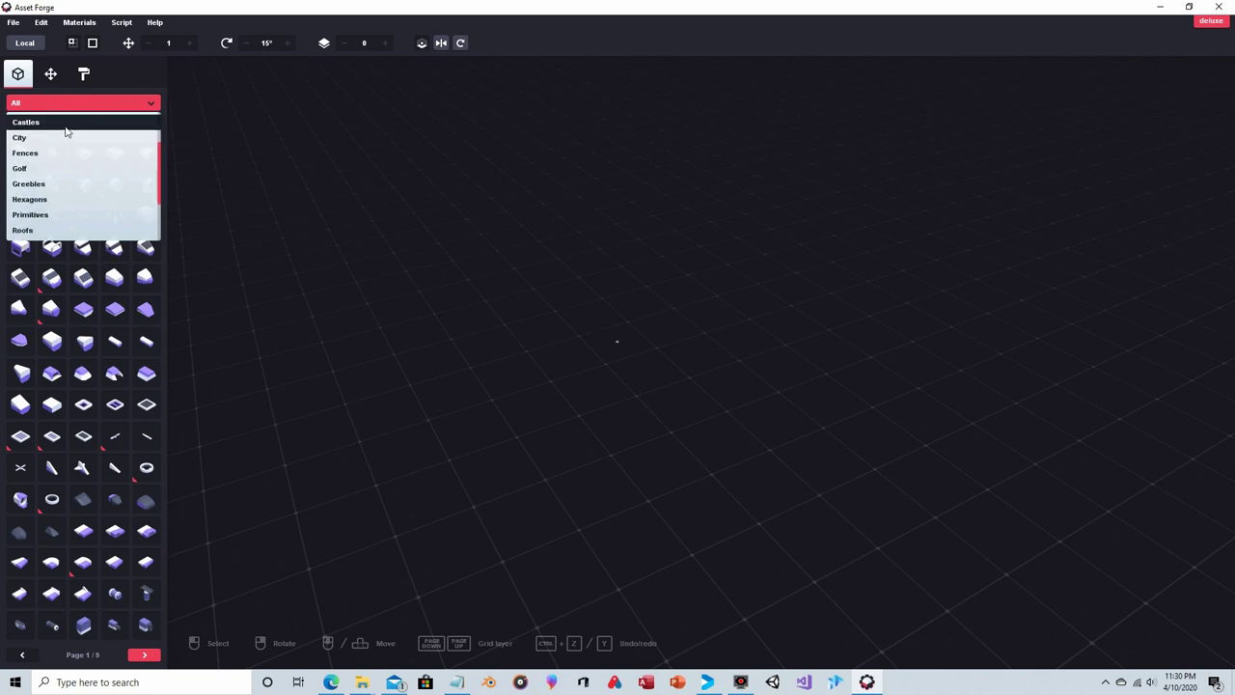
Step: Filter the library to Primitives and place a plain white cube in the scene
click(62, 215)
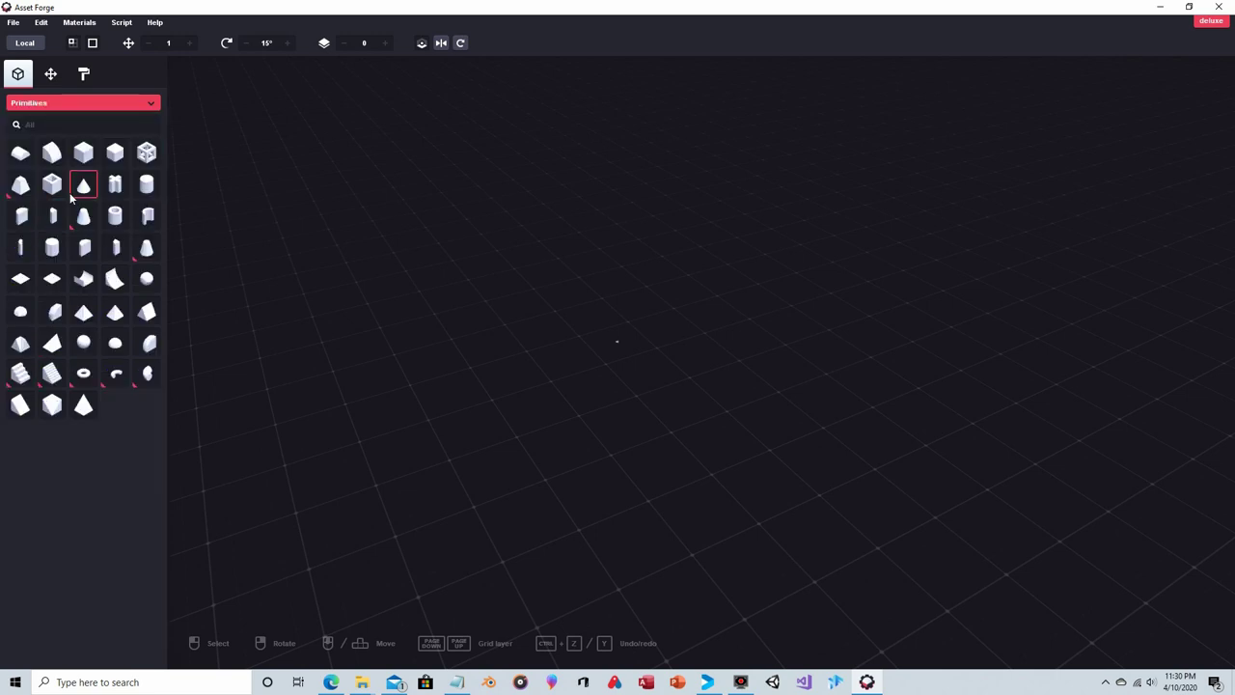
click(84, 152)
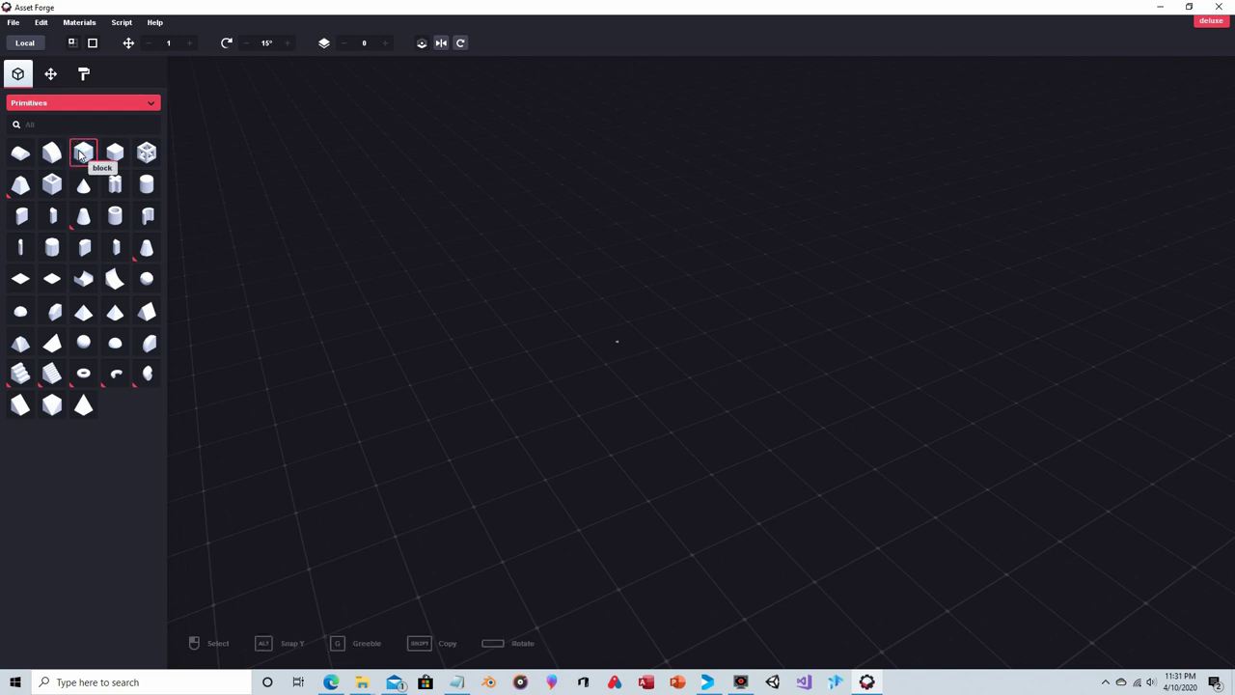
click(600, 477)
right_drag(794, 323, 664, 281)
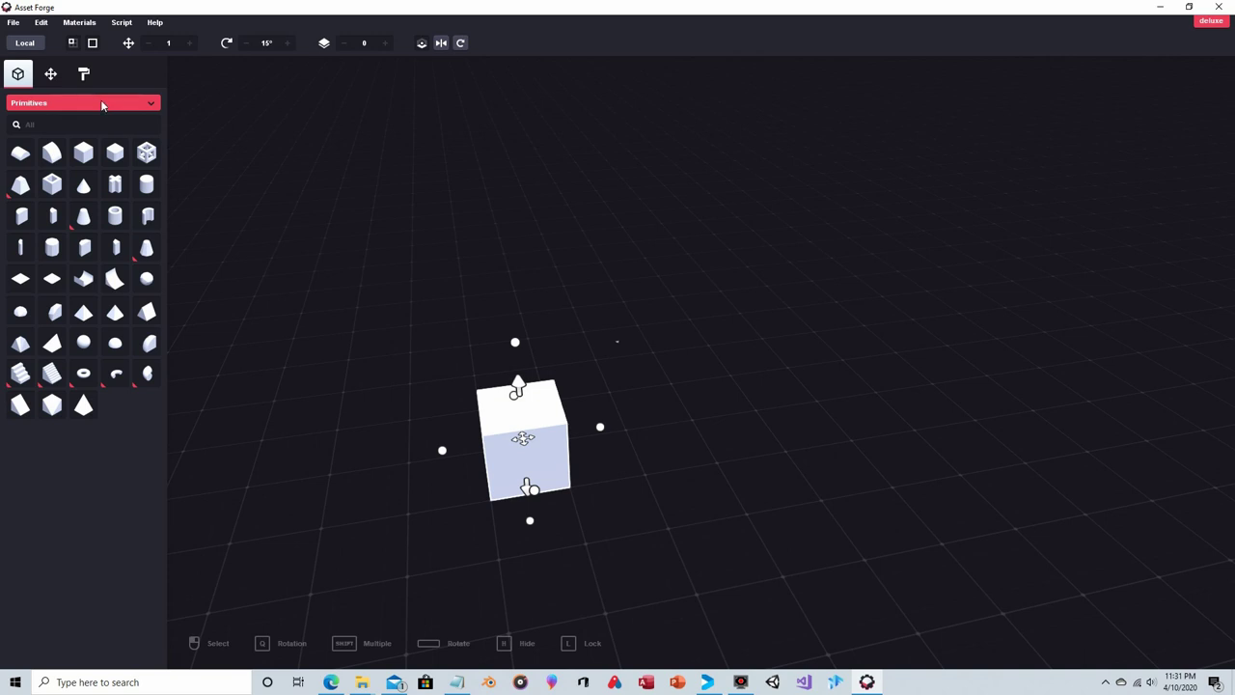
Step: Create a new medium-green material and paint the cube with it
click(85, 74)
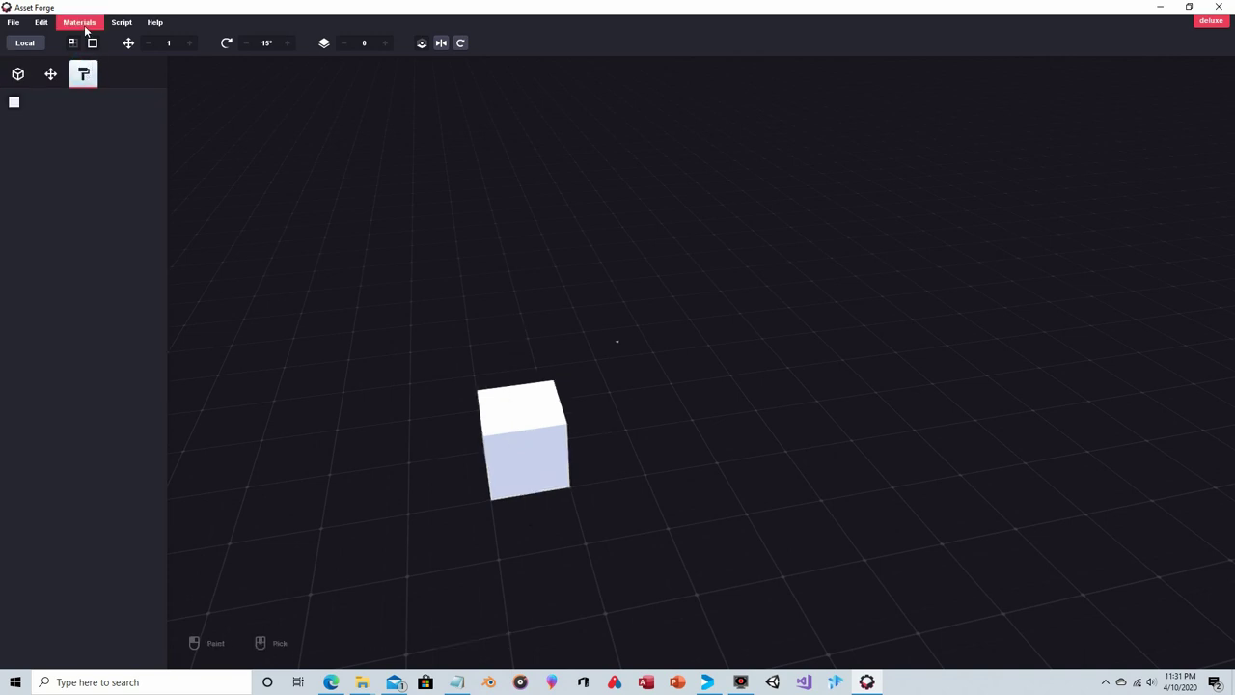
click(83, 24)
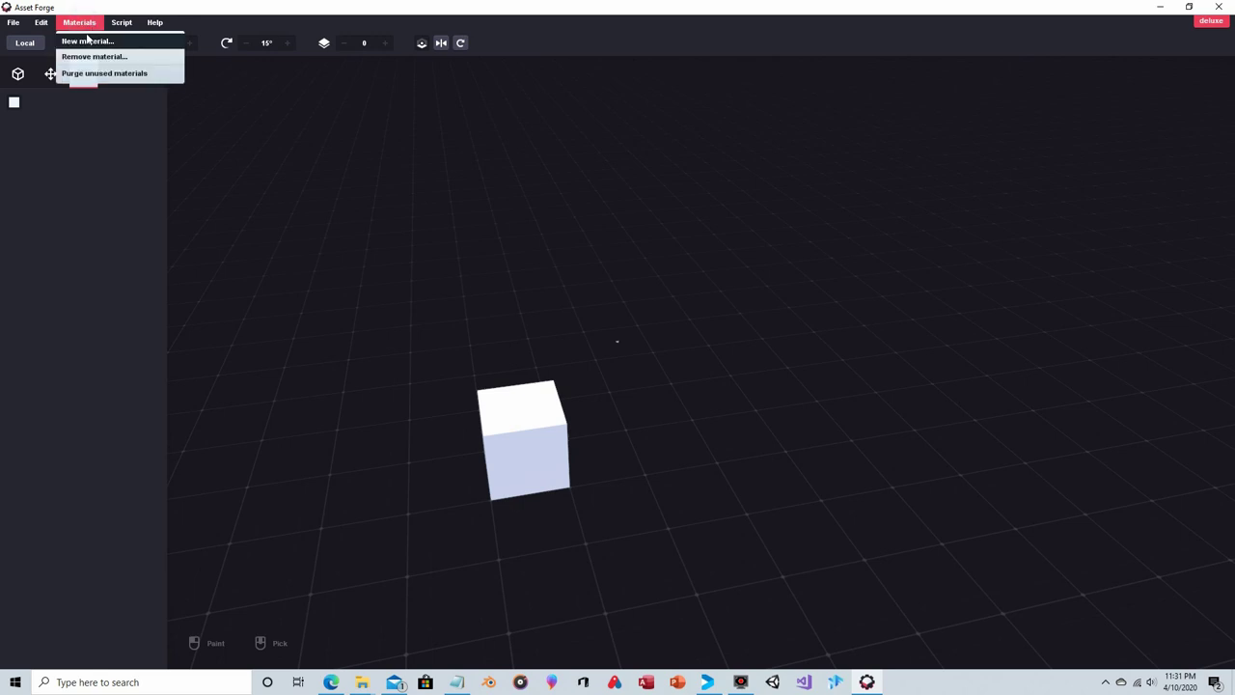
click(87, 40)
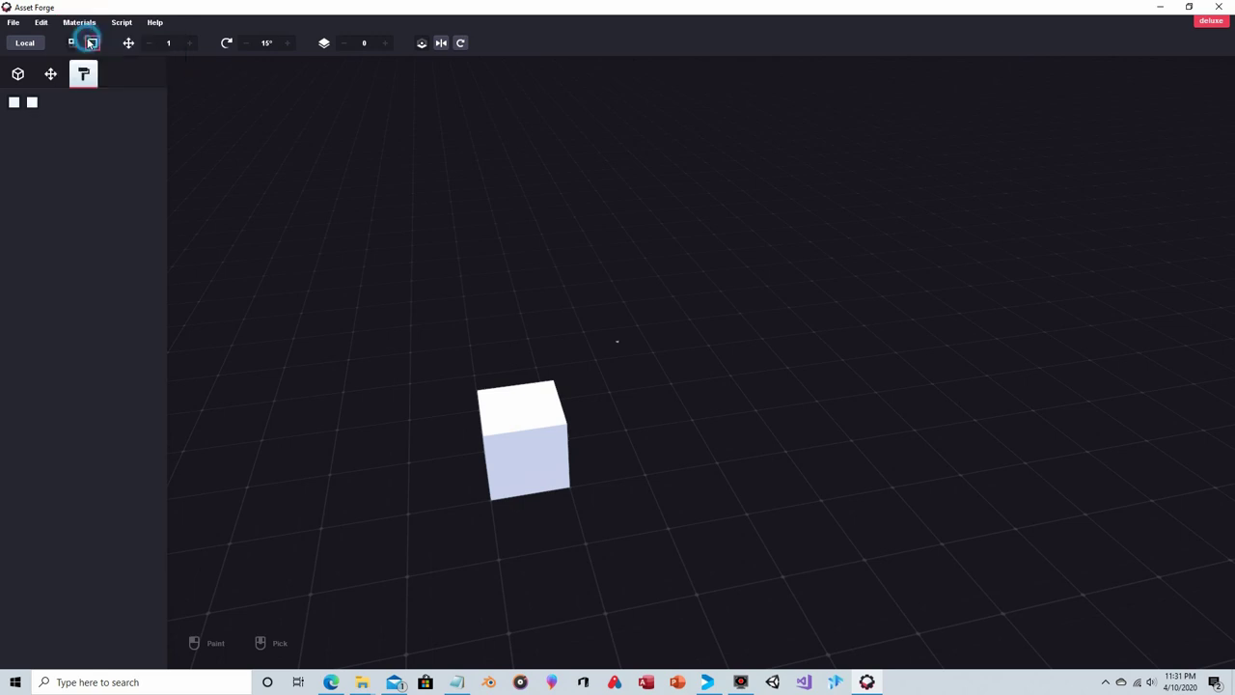
click(33, 104)
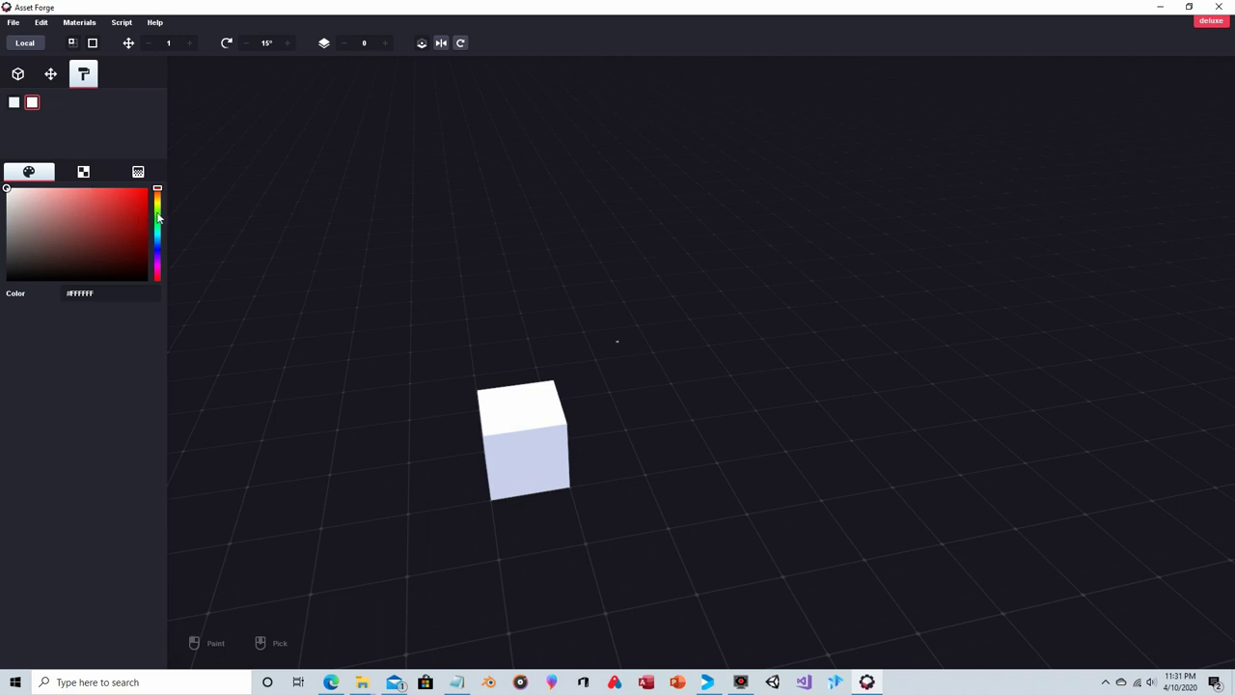
click(156, 213)
click(129, 231)
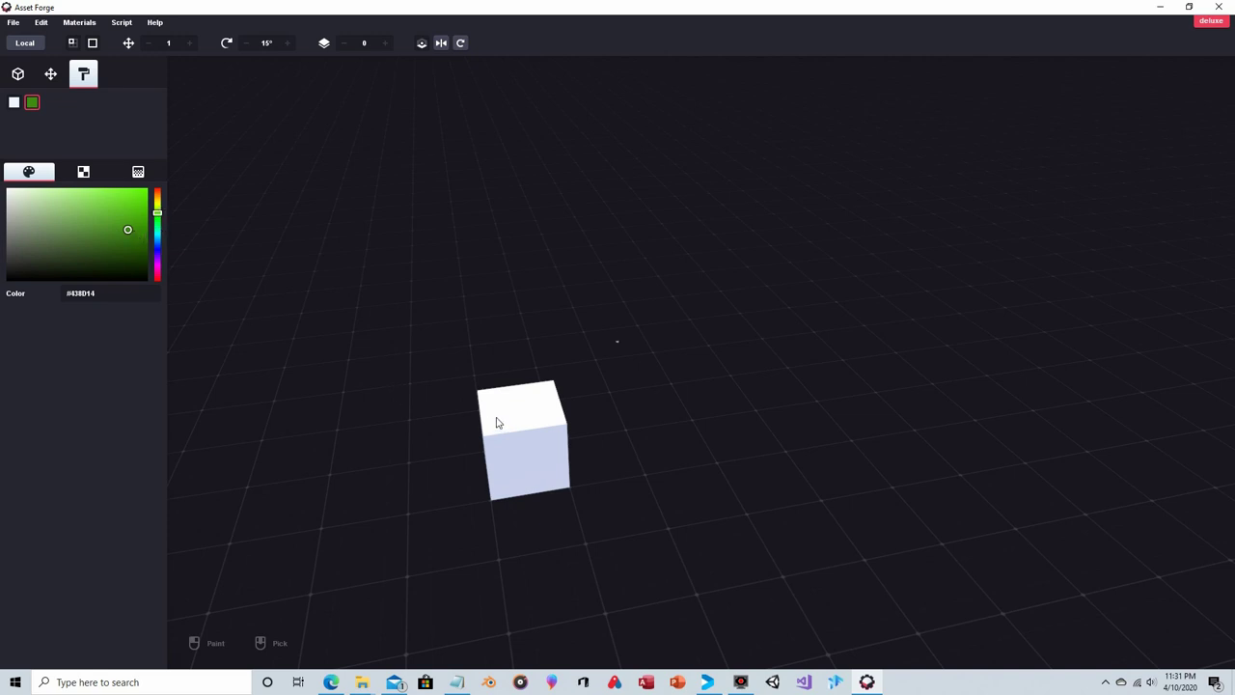
click(531, 427)
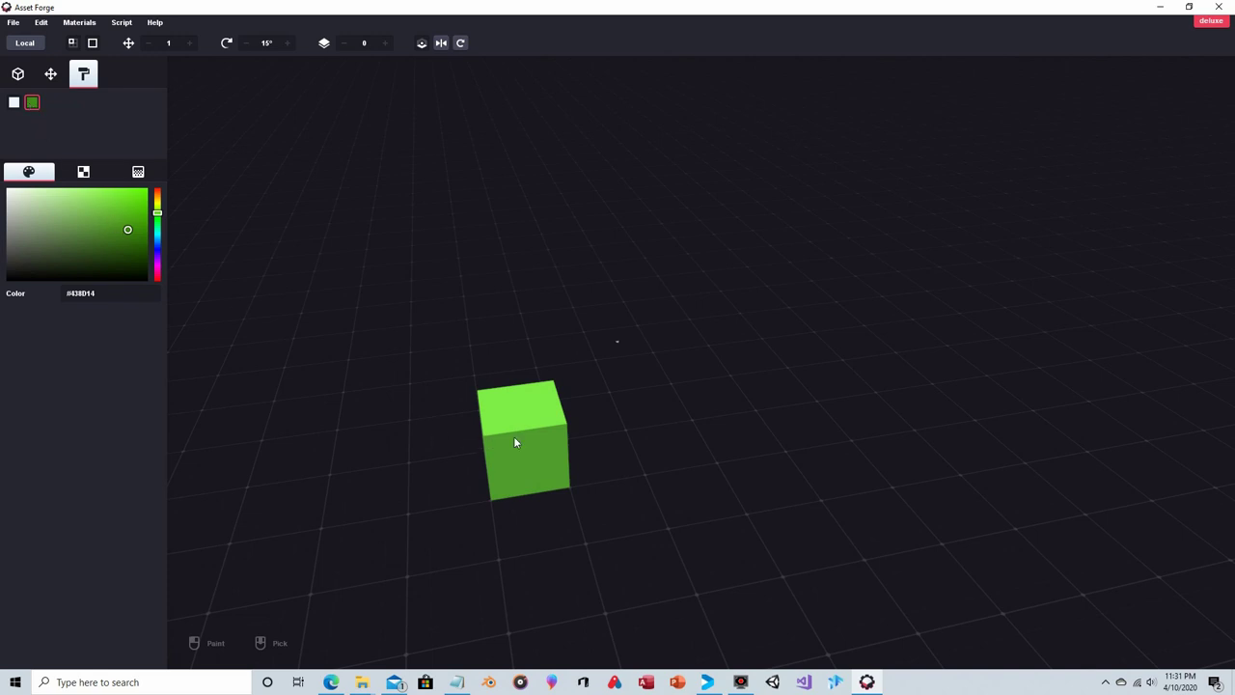
Step: Adjust the new material's colour to the darker green #418913
click(79, 205)
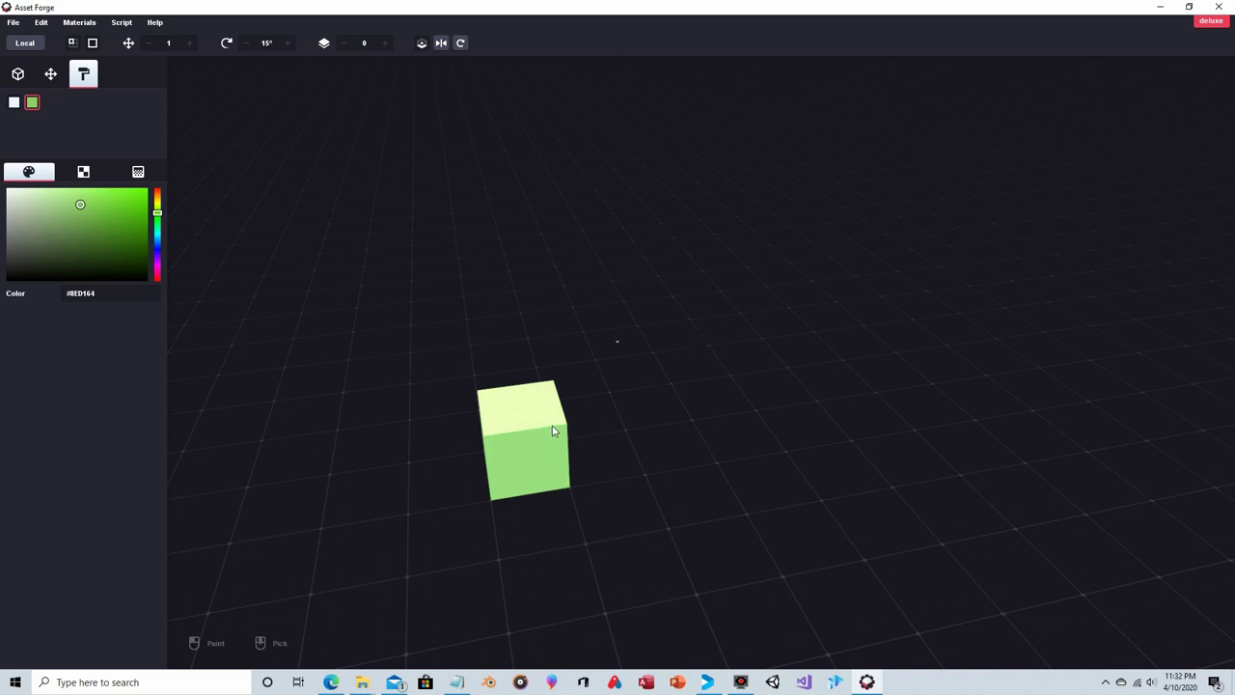
click(128, 230)
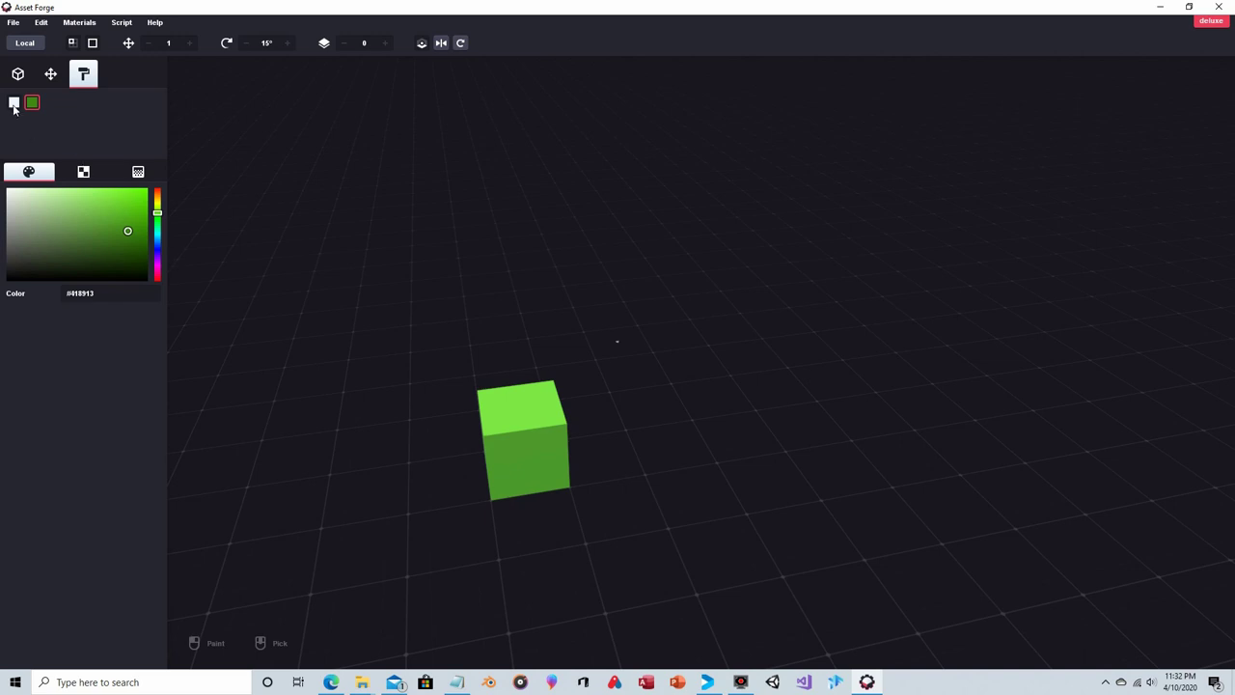
click(17, 73)
right_drag(336, 276, 309, 311)
Step: Clone the green cube and place the copy right beside the original
click(487, 425)
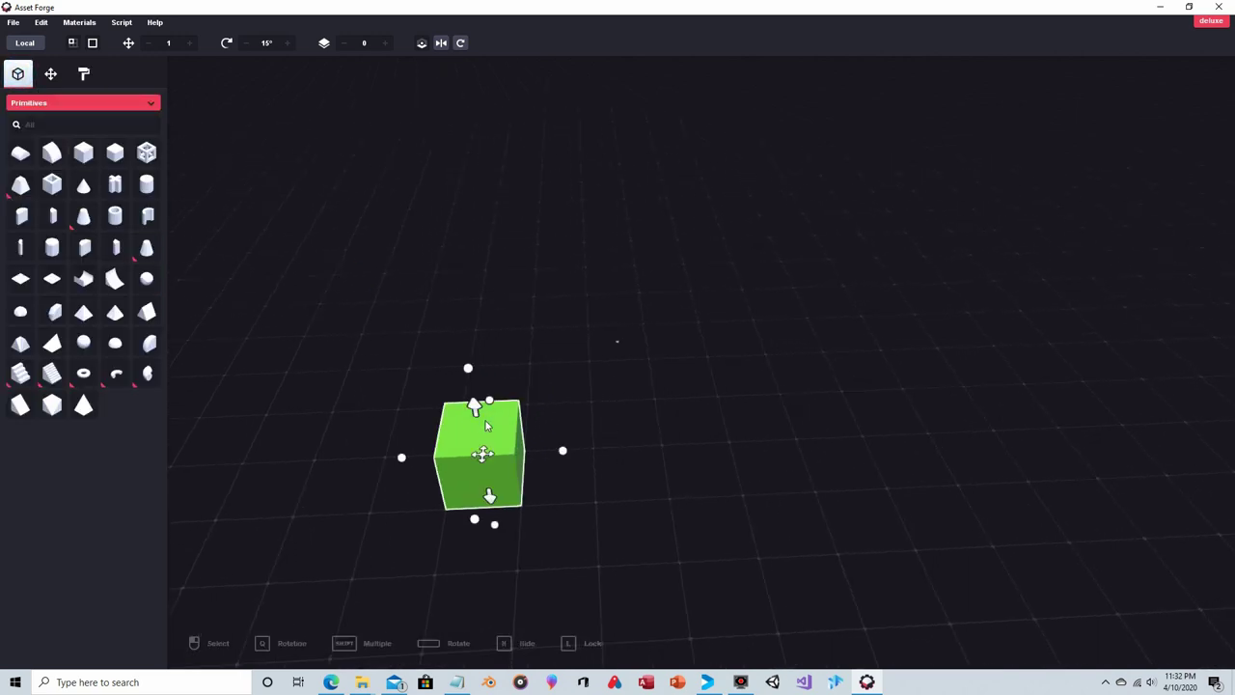
key(ctrl+d)
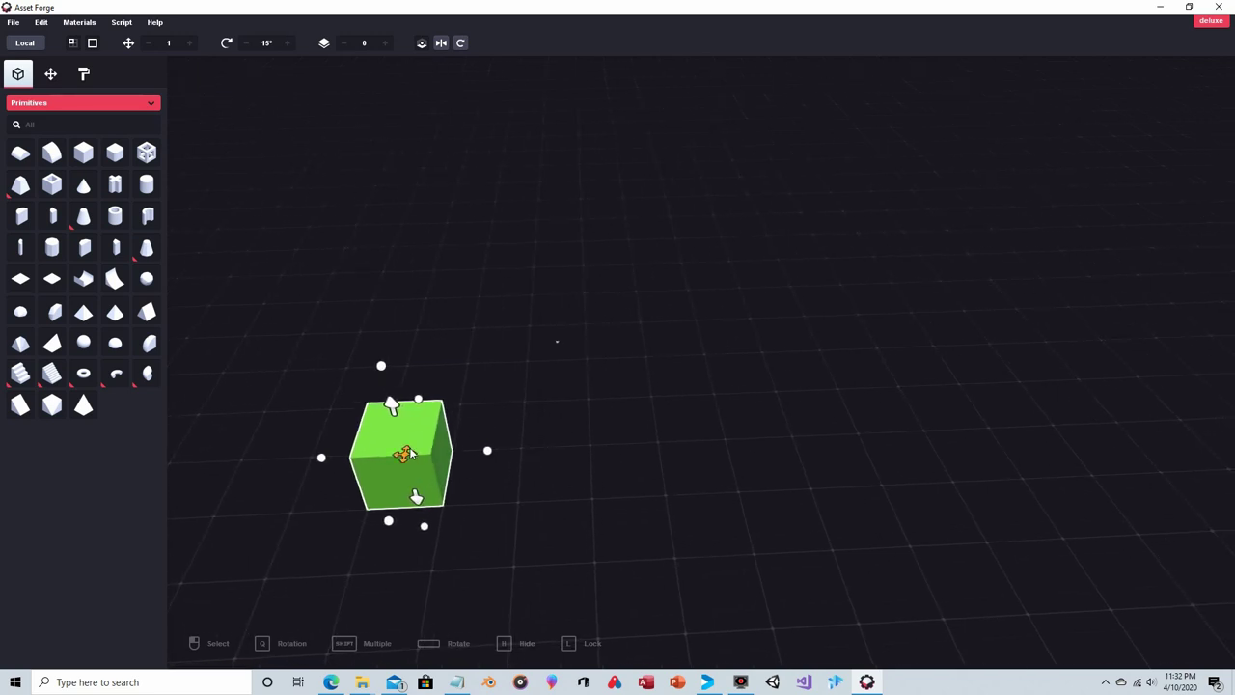
drag(409, 458, 487, 465)
Step: Move the right cube farther away, then undo that move
click(379, 420)
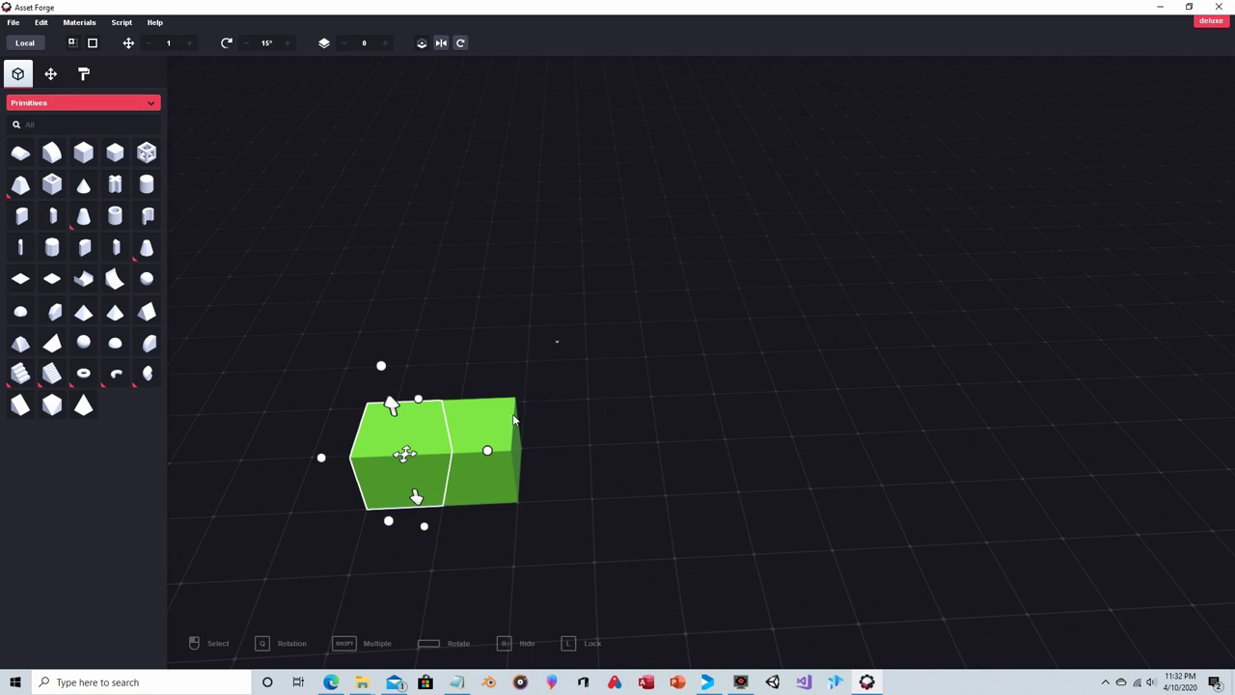
click(517, 334)
click(475, 444)
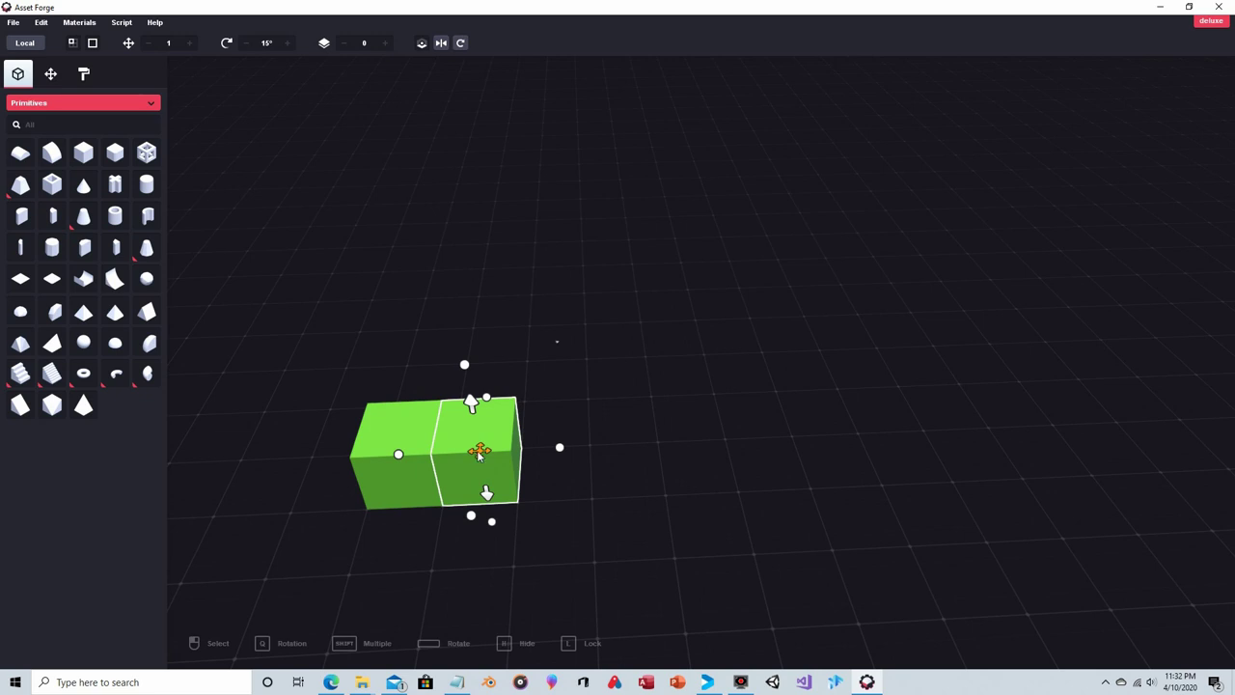
drag(478, 452, 546, 448)
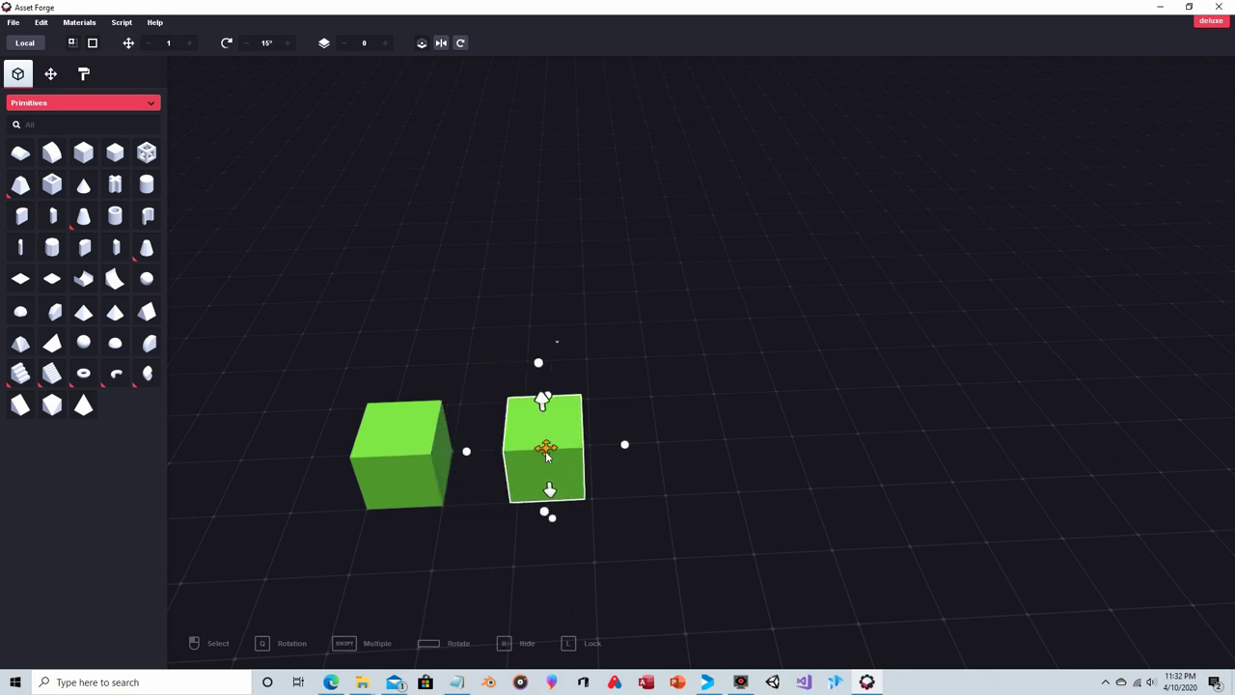
click(44, 25)
click(48, 42)
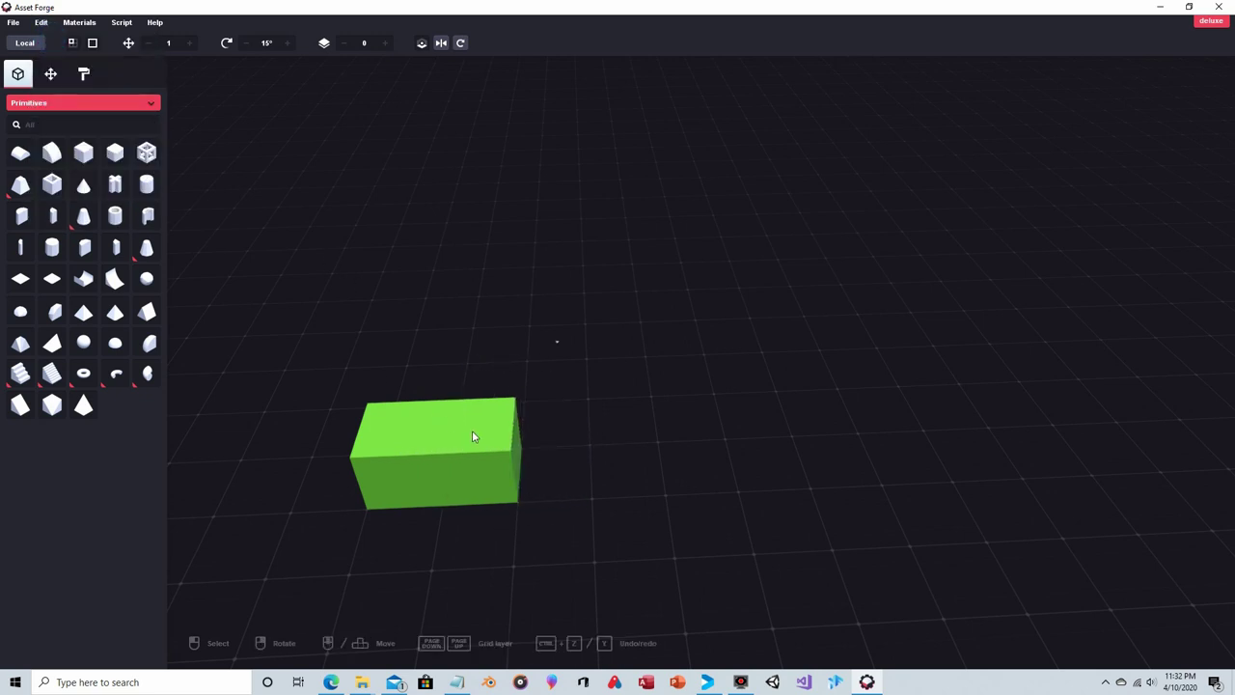
Step: Clone both cubes and snap the pair onto the row's end, making four blocks
click(375, 418)
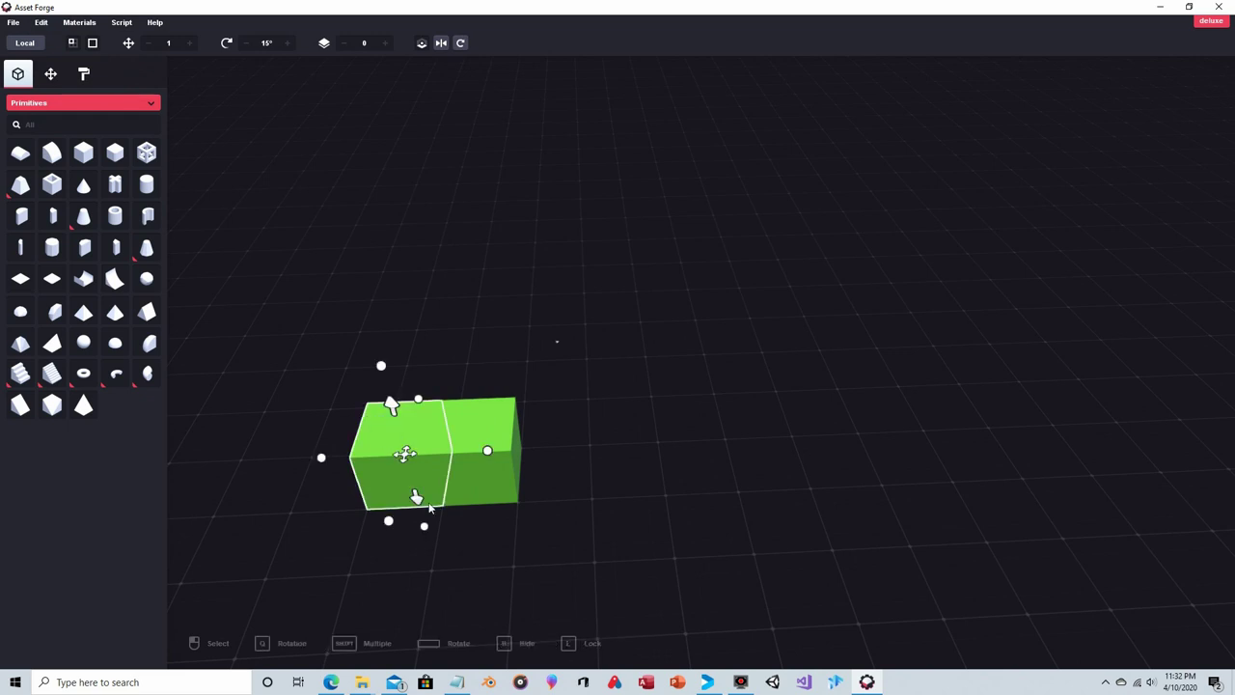
shift+click(487, 429)
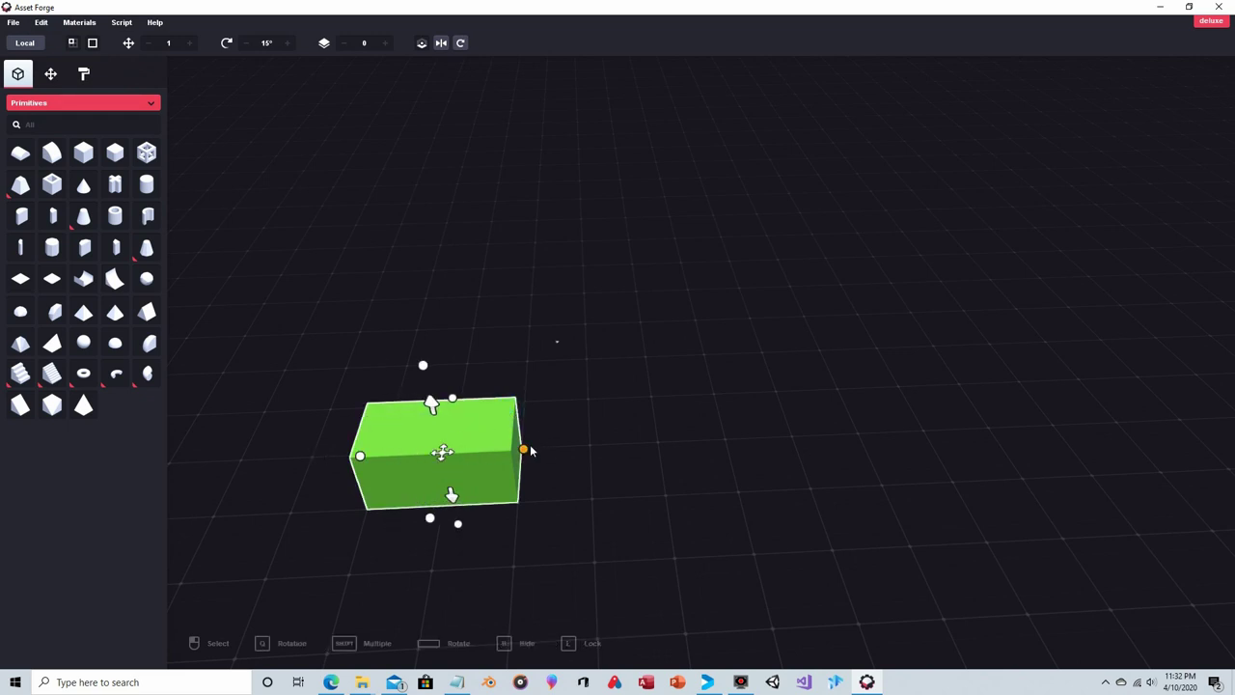
key(ctrl+d)
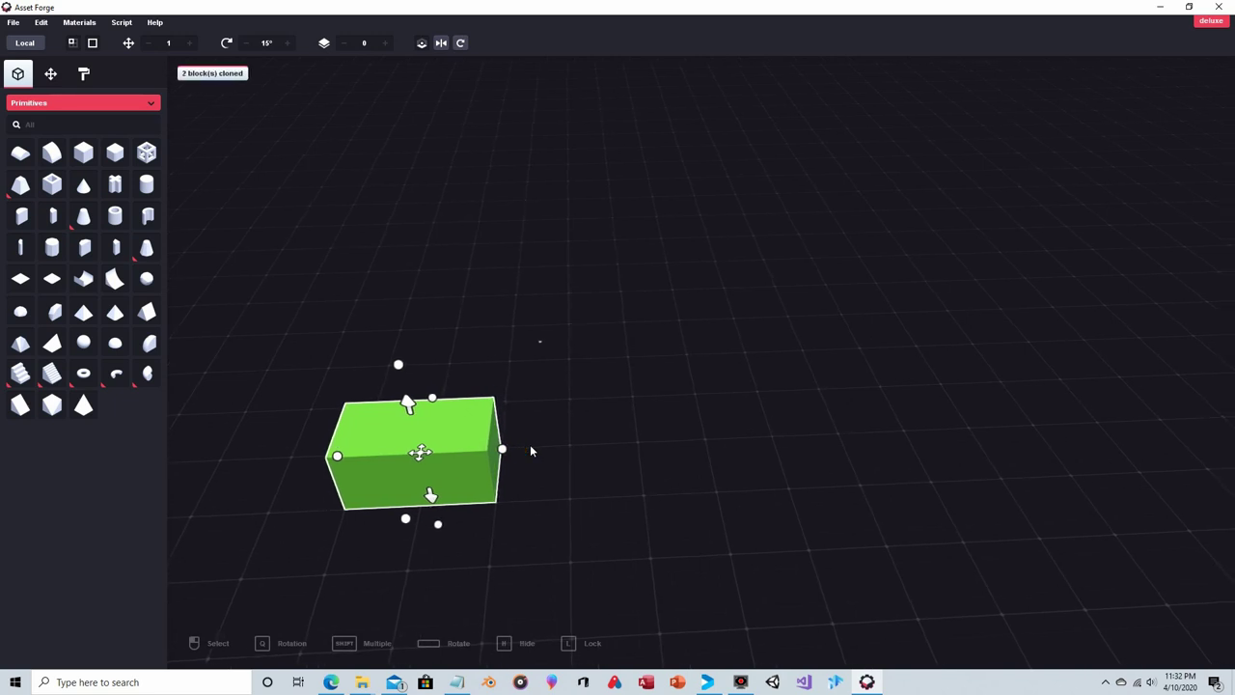
mouse_move(422, 453)
mouse_down()
mouse_move(584, 470)
mouse_move(573, 471)
mouse_up()
Step: Clone the end blocks and attach the copies to extend the bar to seven blocks
click(712, 536)
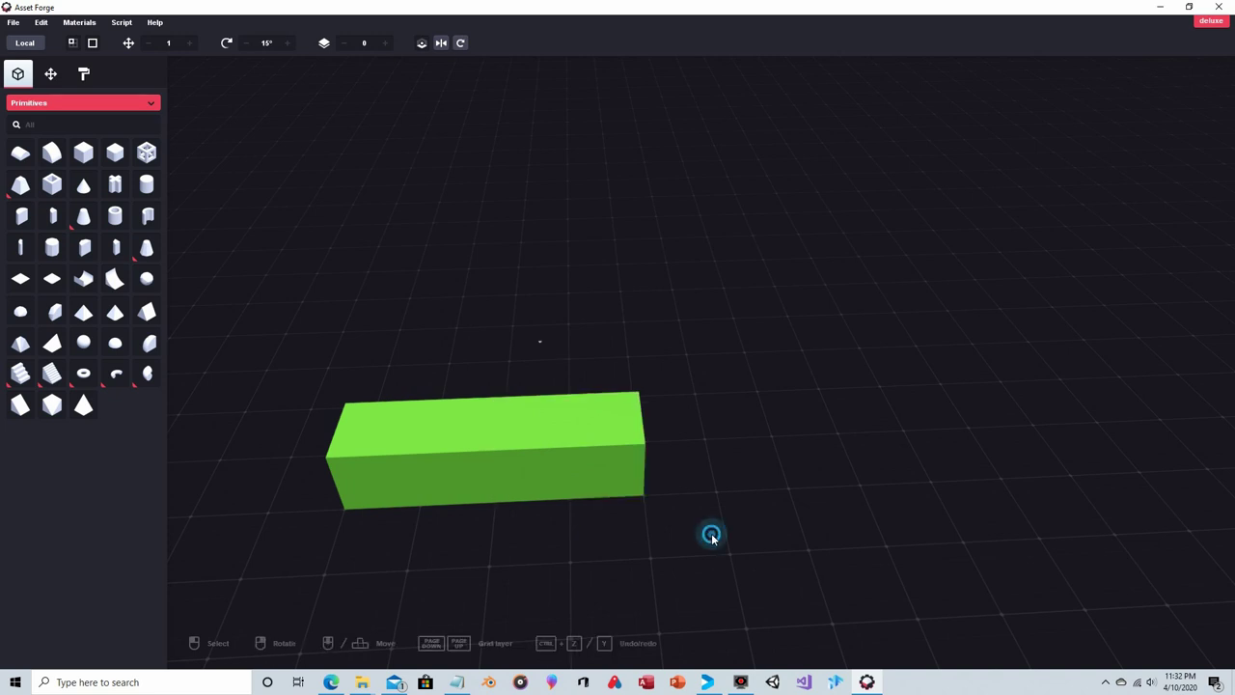
click(612, 461)
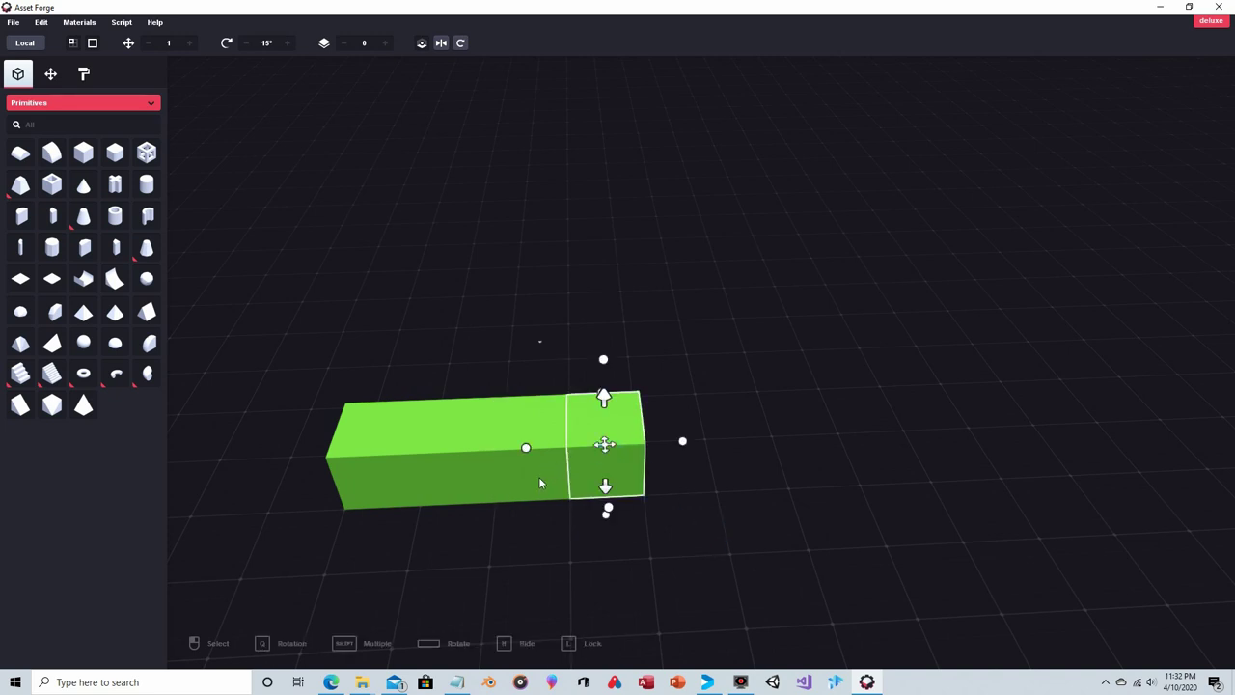
shift+click(538, 476)
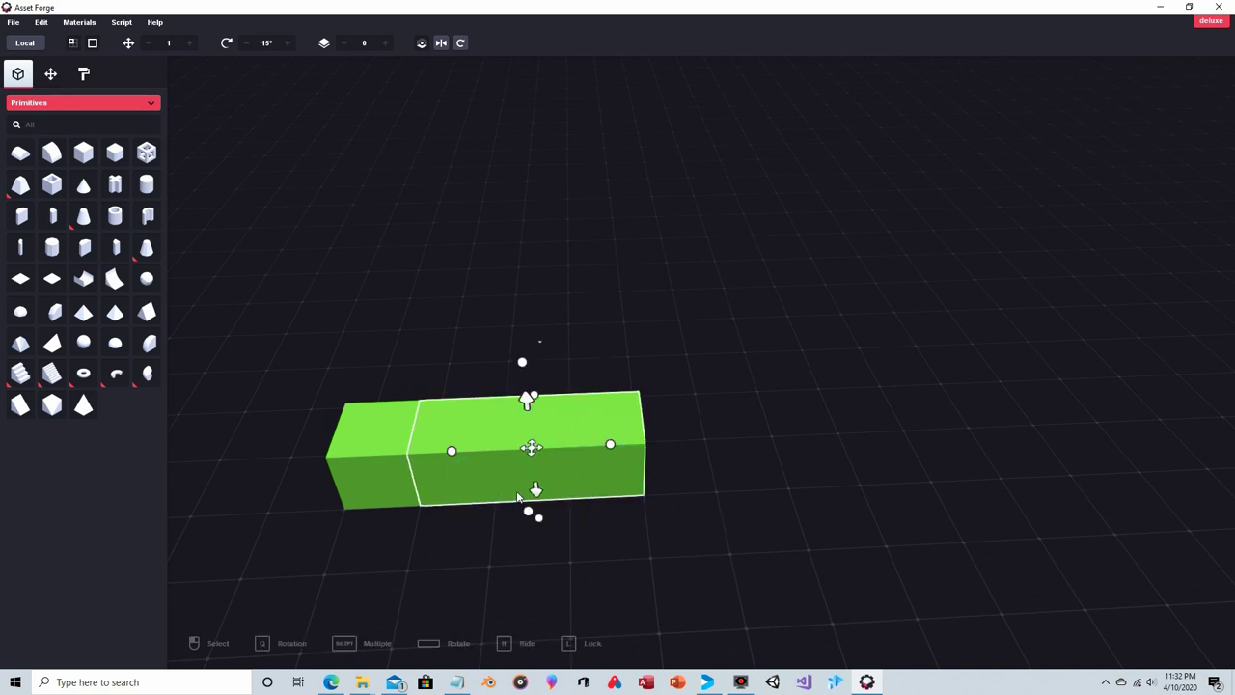
key(ctrl+d)
drag(478, 445, 700, 452)
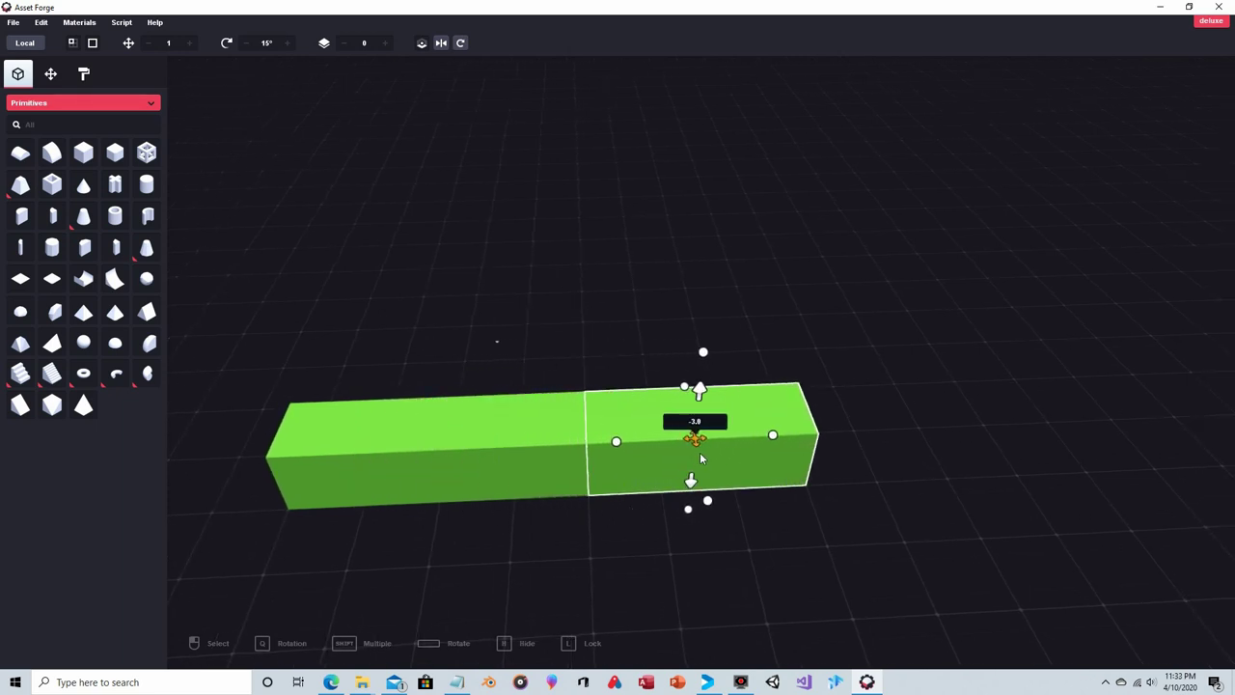
Step: Orbit to a flatter view and select every block along the bar
click(526, 540)
right_drag(526, 540, 1009, 519)
right_drag(707, 262, 800, 308)
click(675, 254)
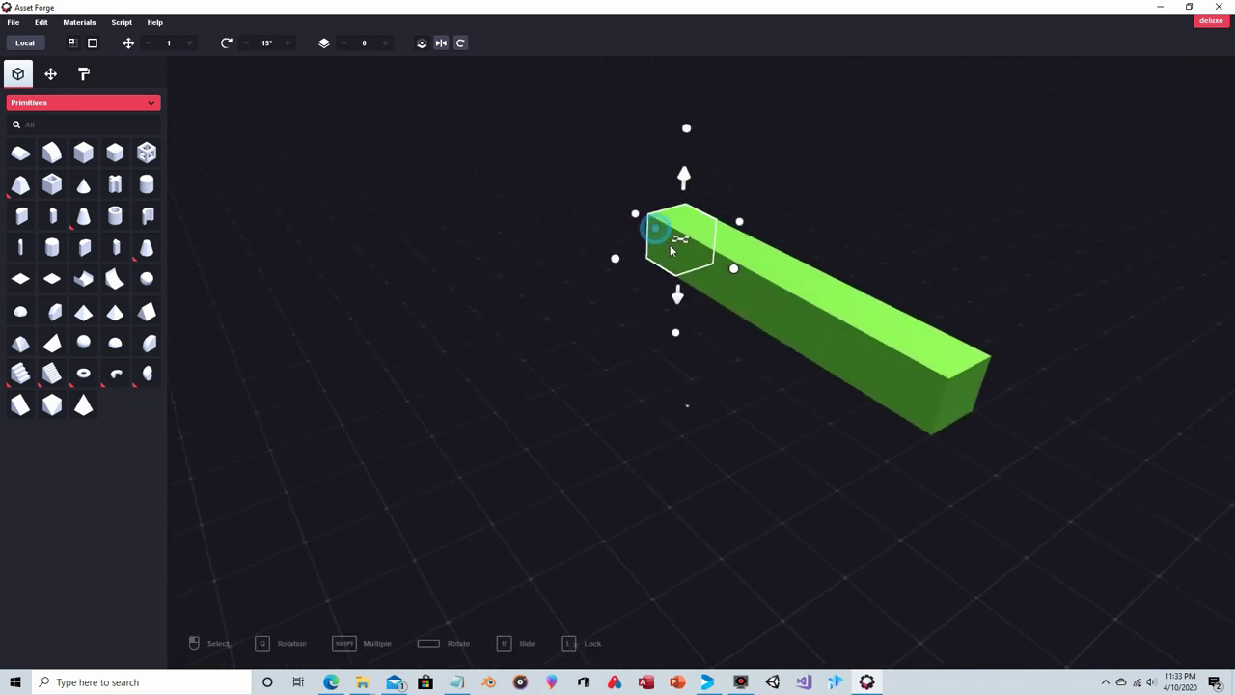
shift+click(722, 287)
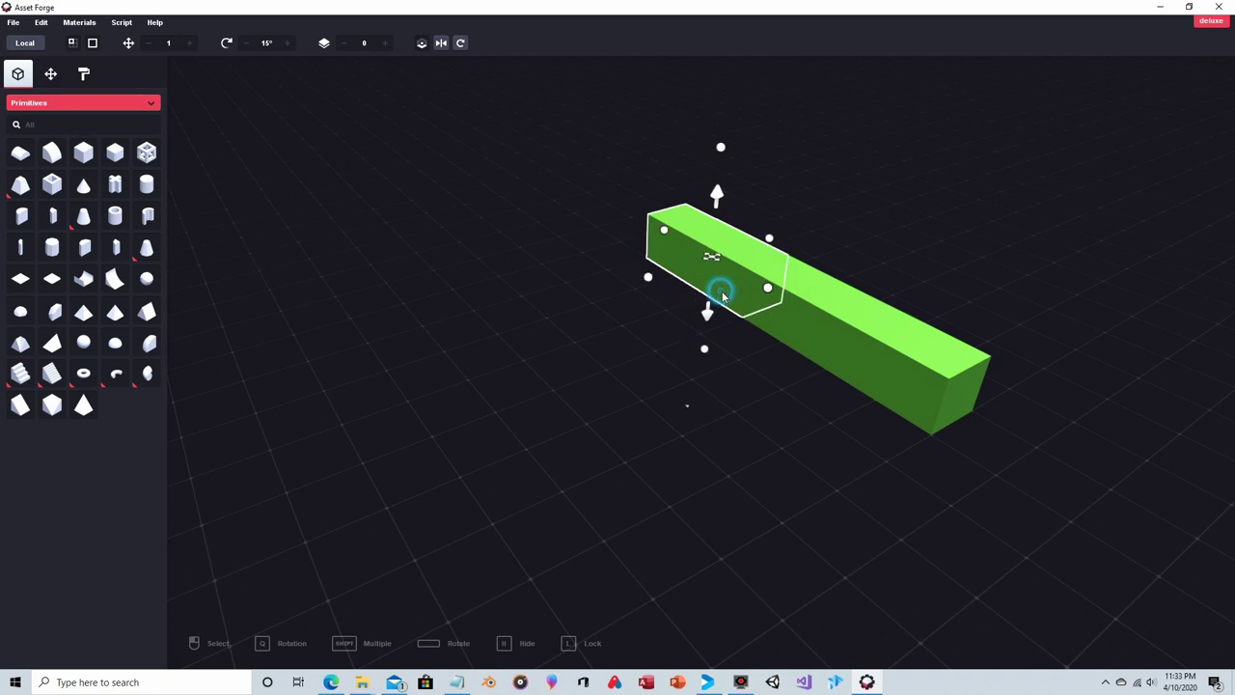
shift+click(750, 303)
shift+click(784, 321)
shift+click(748, 311)
shift+click(801, 340)
shift+click(843, 353)
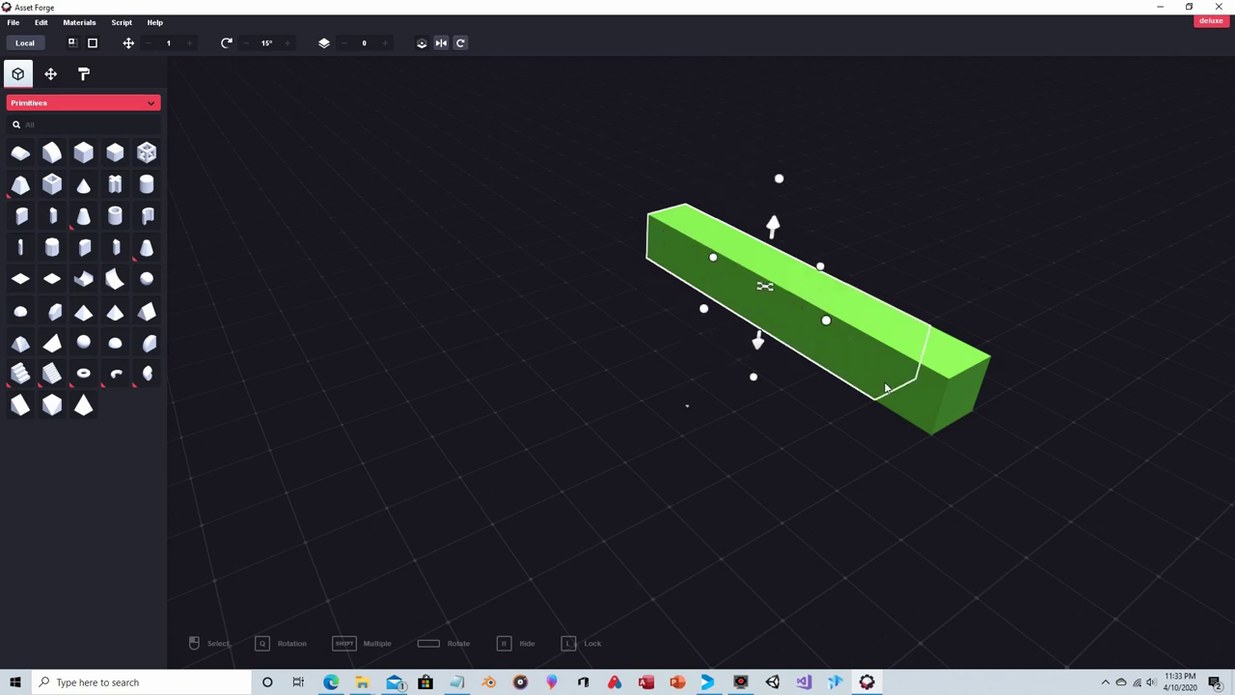
shift+click(886, 387)
Step: Rotate the selected bar and clone it beside the original
key(space)
right_drag(579, 283, 546, 277)
key(ctrl+d)
drag(720, 366, 656, 364)
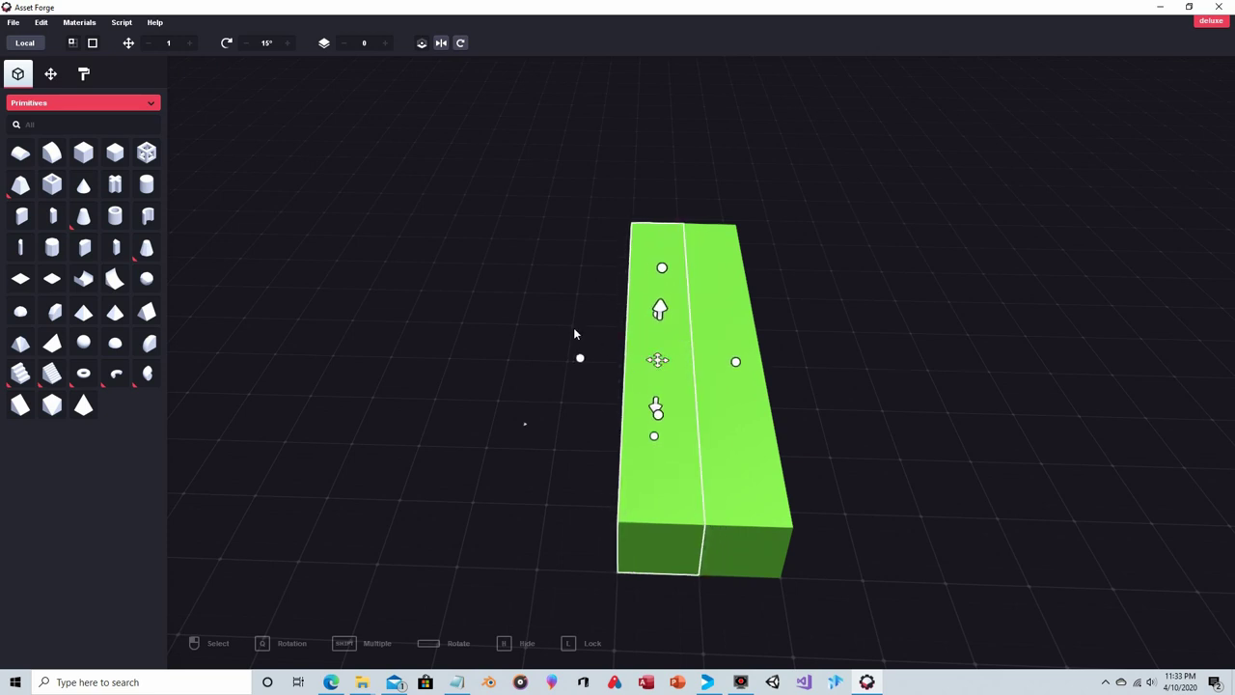
Step: Clone further bars and set them flush alongside to widen the slab
key(ctrl+d)
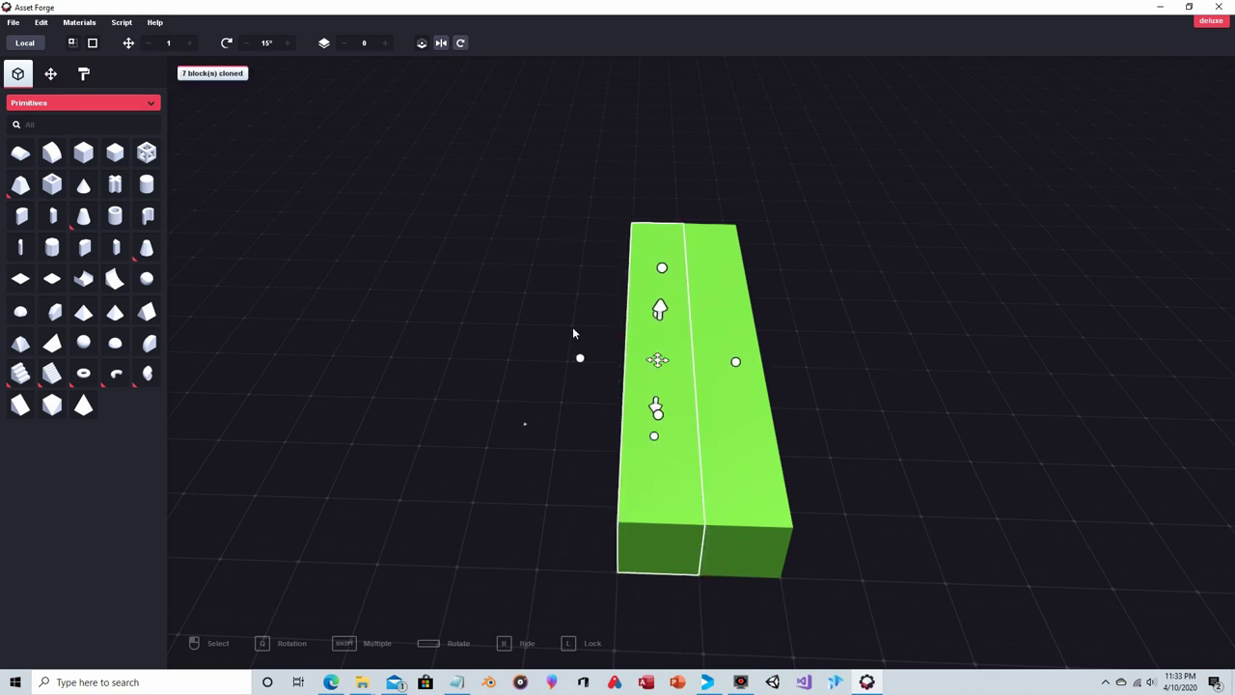
drag(657, 360, 517, 355)
mouse_move(382, 260)
right_down()
mouse_move(410, 275)
mouse_move(457, 385)
right_up()
right_drag(446, 307, 444, 311)
key(ctrl+d)
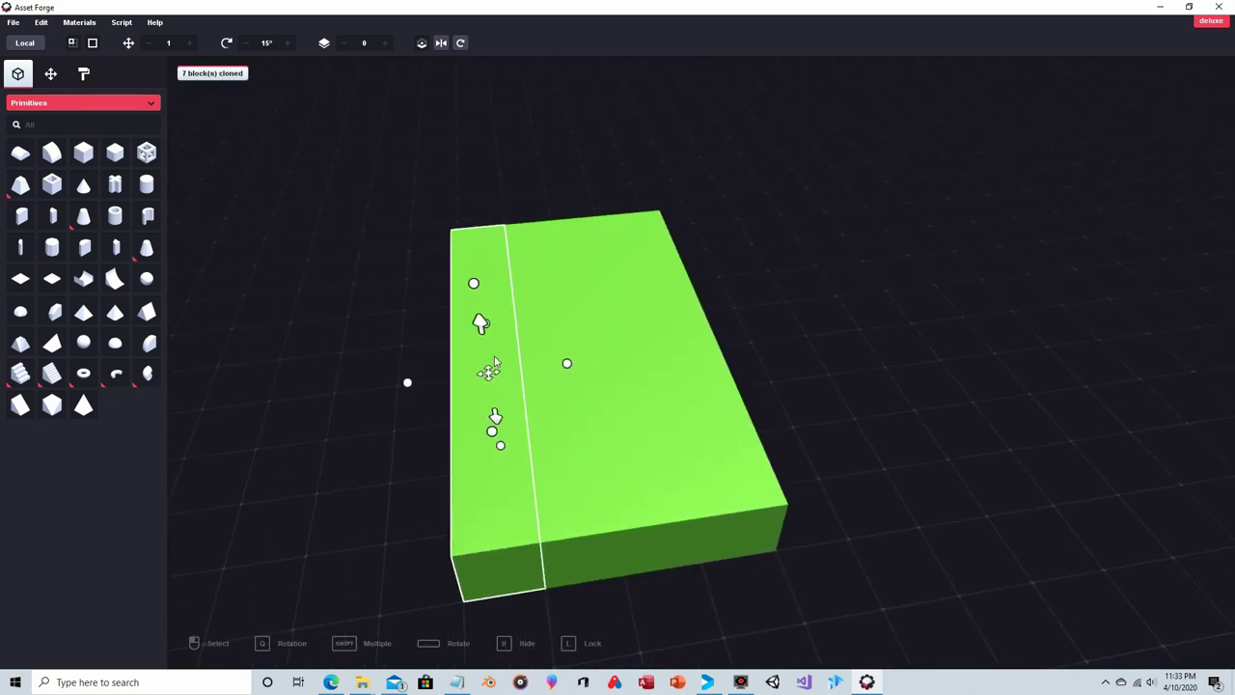
drag(490, 368, 427, 379)
Step: Delete three blocks along the slab's near edge to cut a notch
click(328, 309)
right_drag(328, 309, 598, 306)
click(579, 490)
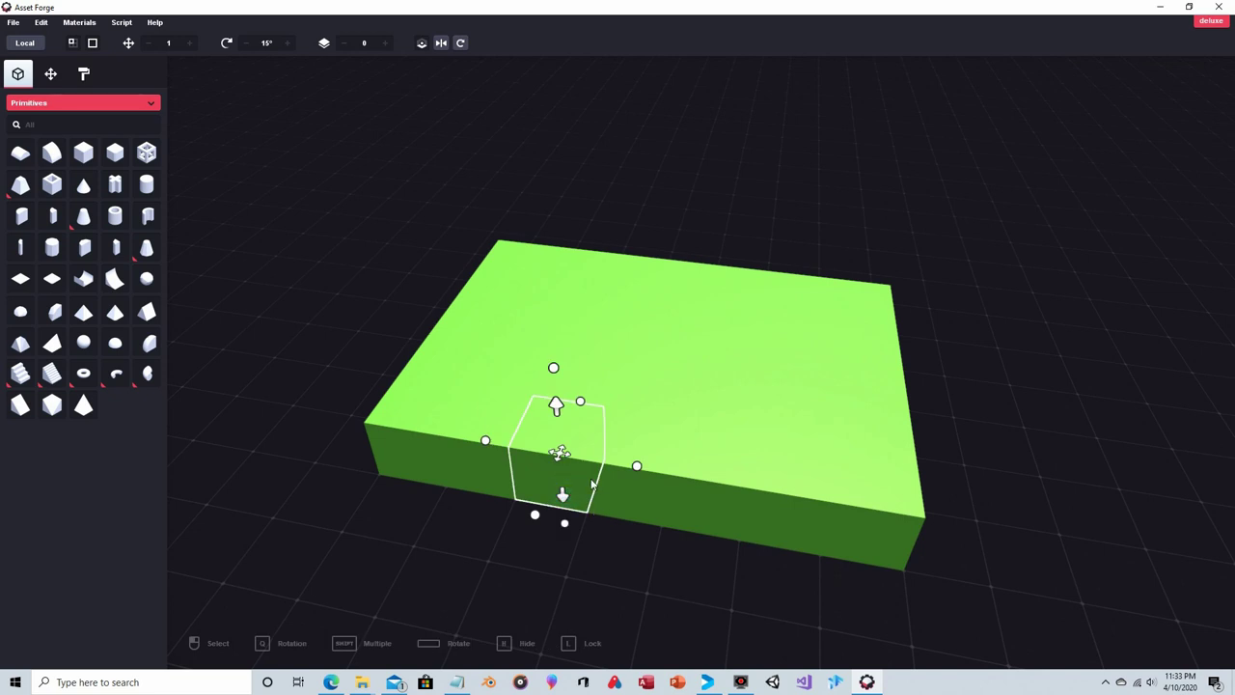
key(Delete)
click(627, 495)
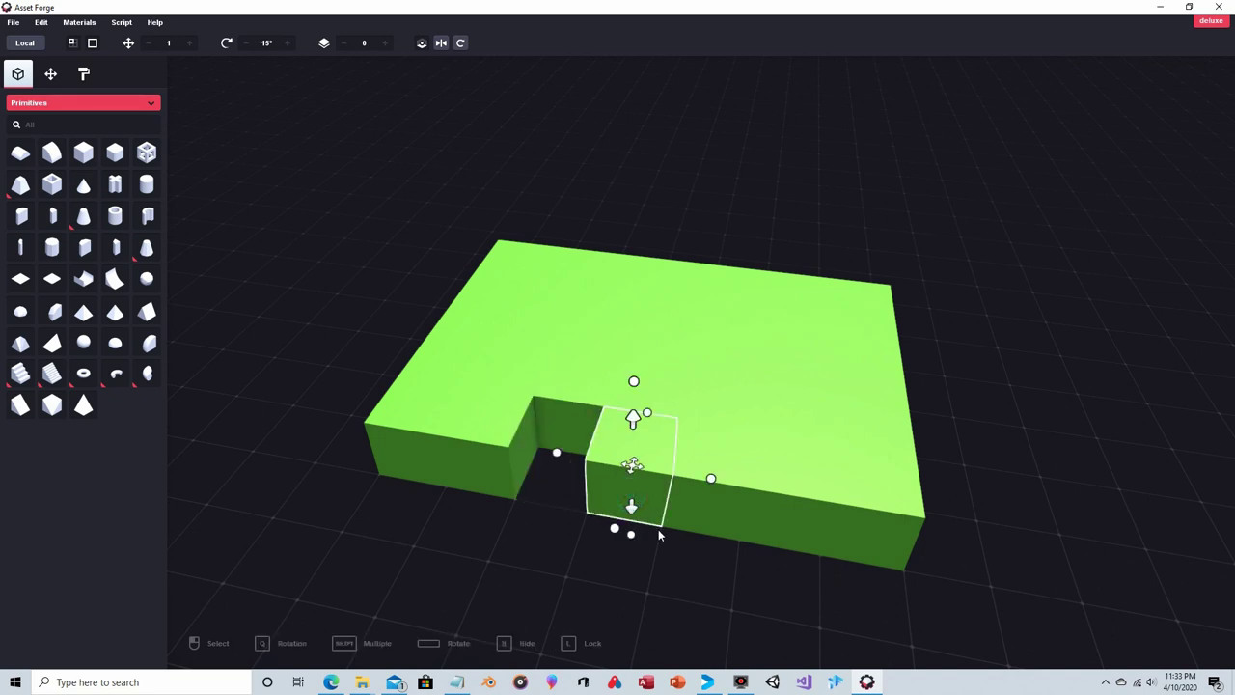
key(Delete)
click(692, 519)
key(Delete)
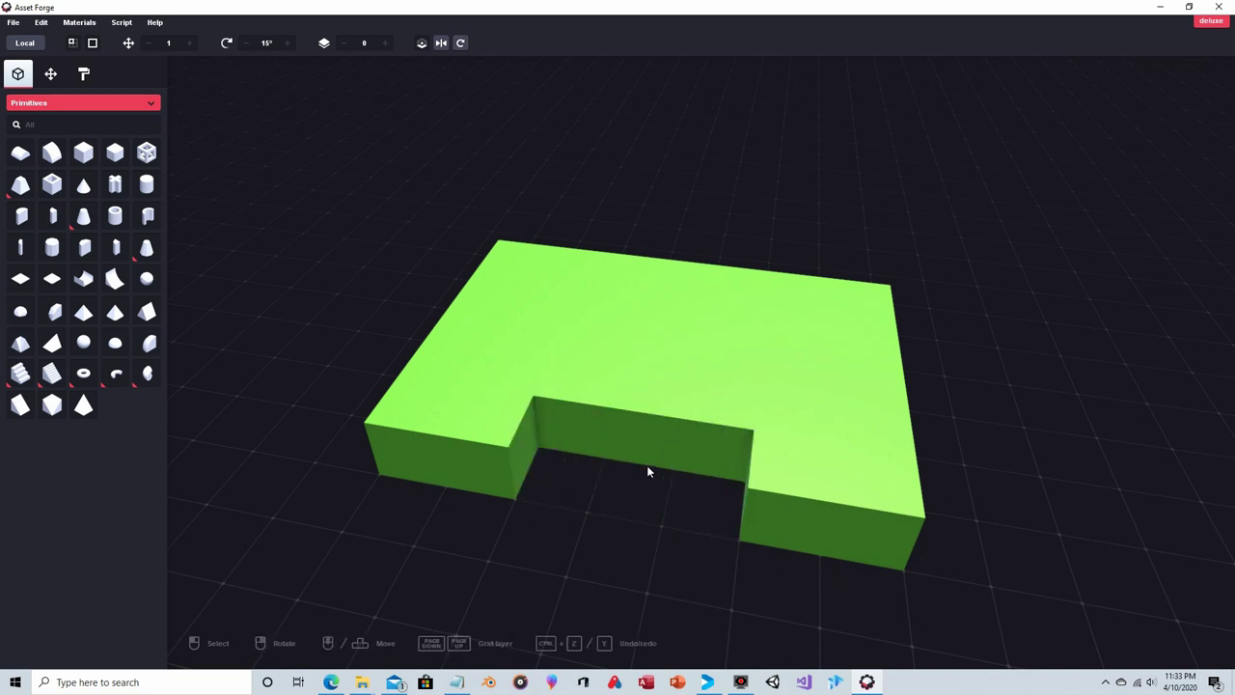
right_drag(647, 465, 519, 461)
Step: Shift a corner block into the notch, then clone the corner blocks inward to close the gap
click(347, 328)
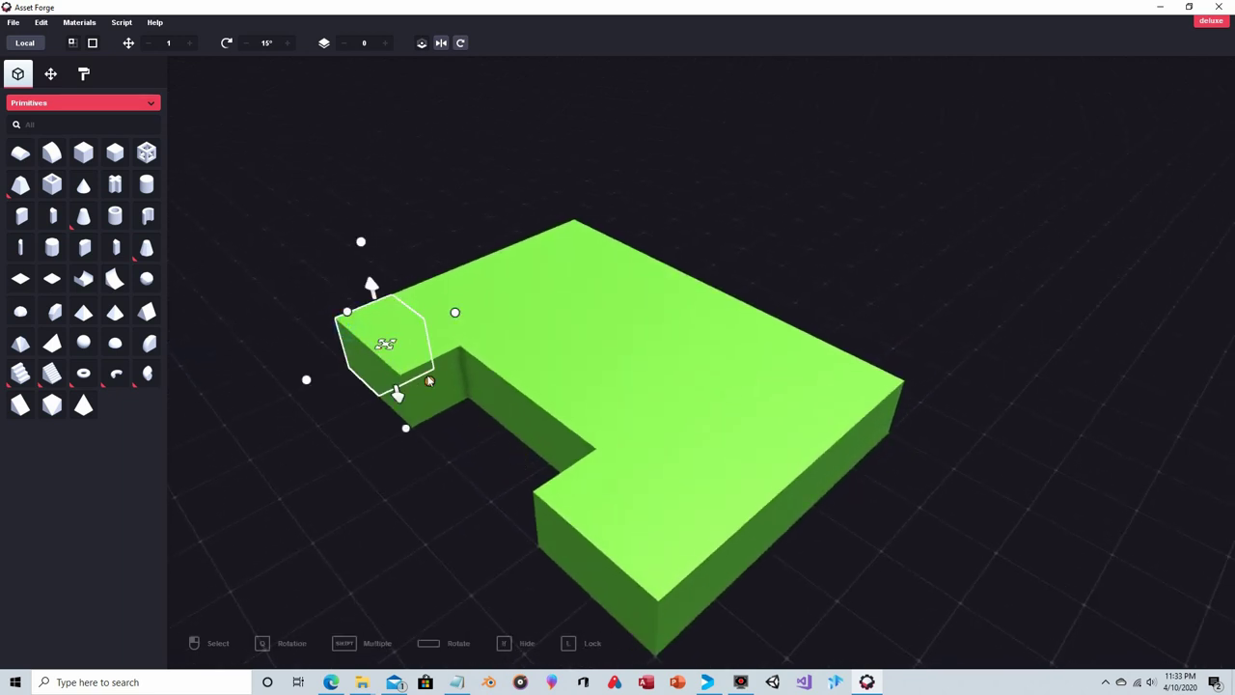
drag(429, 382, 451, 391)
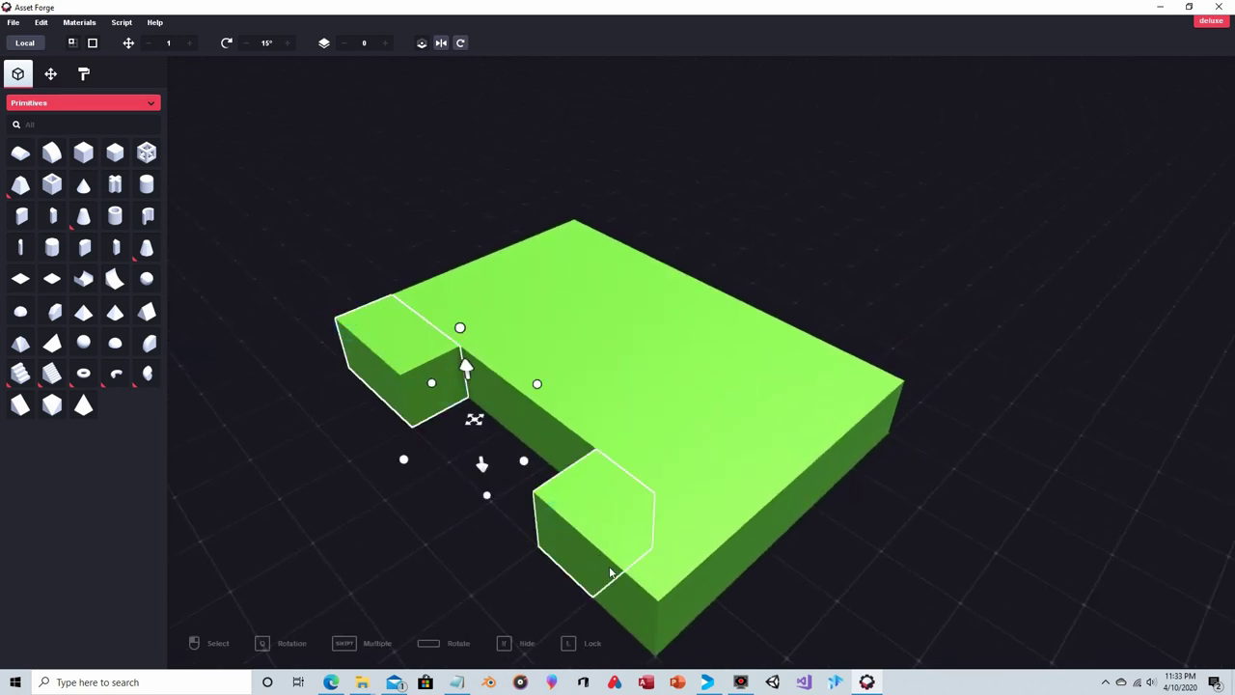
shift+click(632, 581)
right_drag(633, 582, 620, 474)
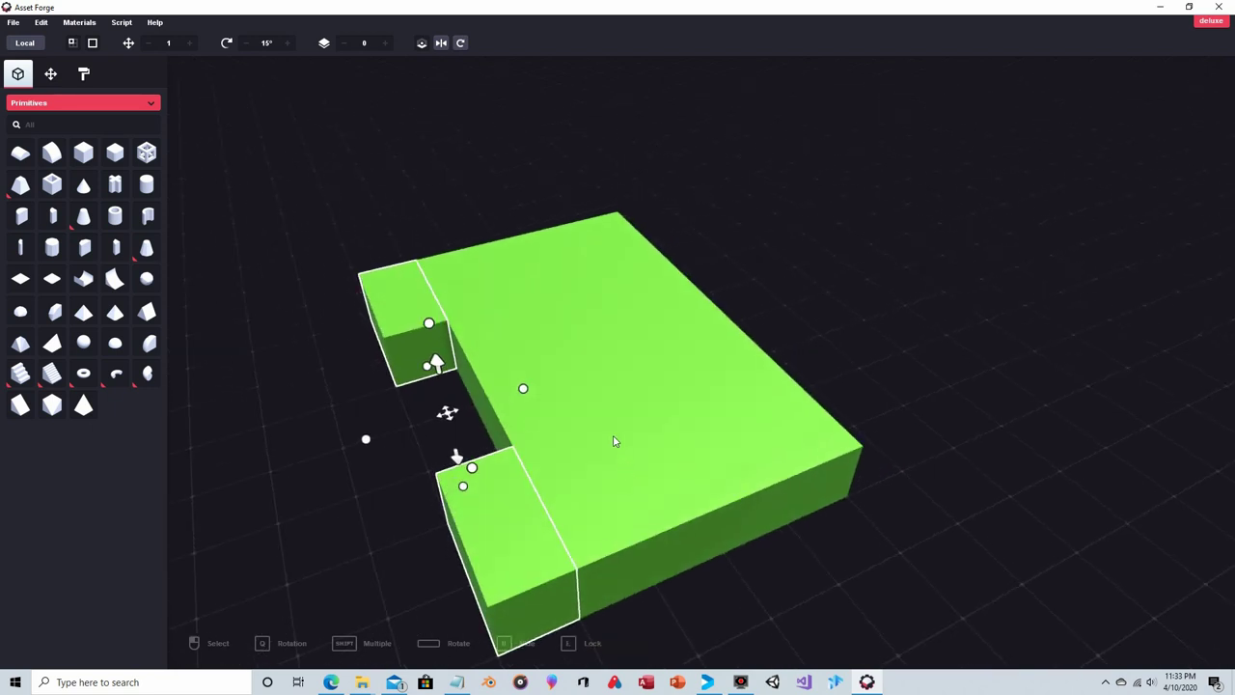
key(ctrl+d)
drag(435, 408, 346, 434)
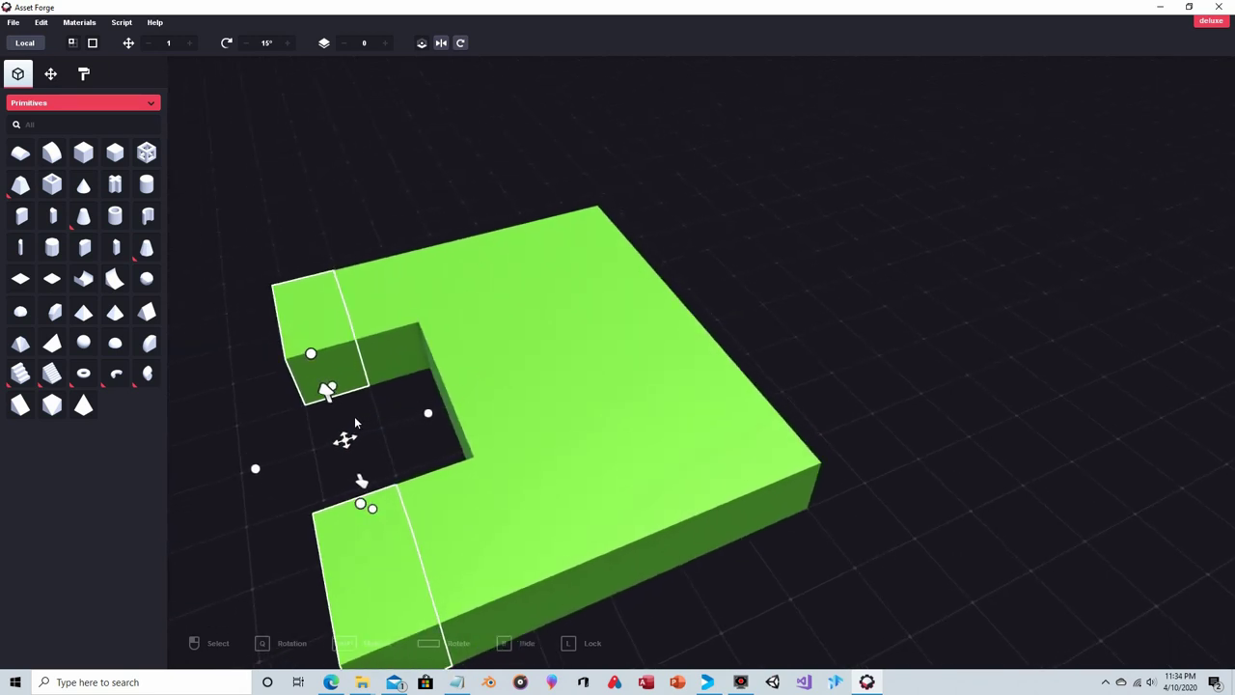
mouse_move(357, 441)
shift+mouse_down()
mouse_move(230, 452)
mouse_move(210, 469)
mouse_move(232, 466)
shift+mouse_up()
Step: Select the long edge strip along the near side of the block
click(270, 242)
right_drag(270, 242, 394, 276)
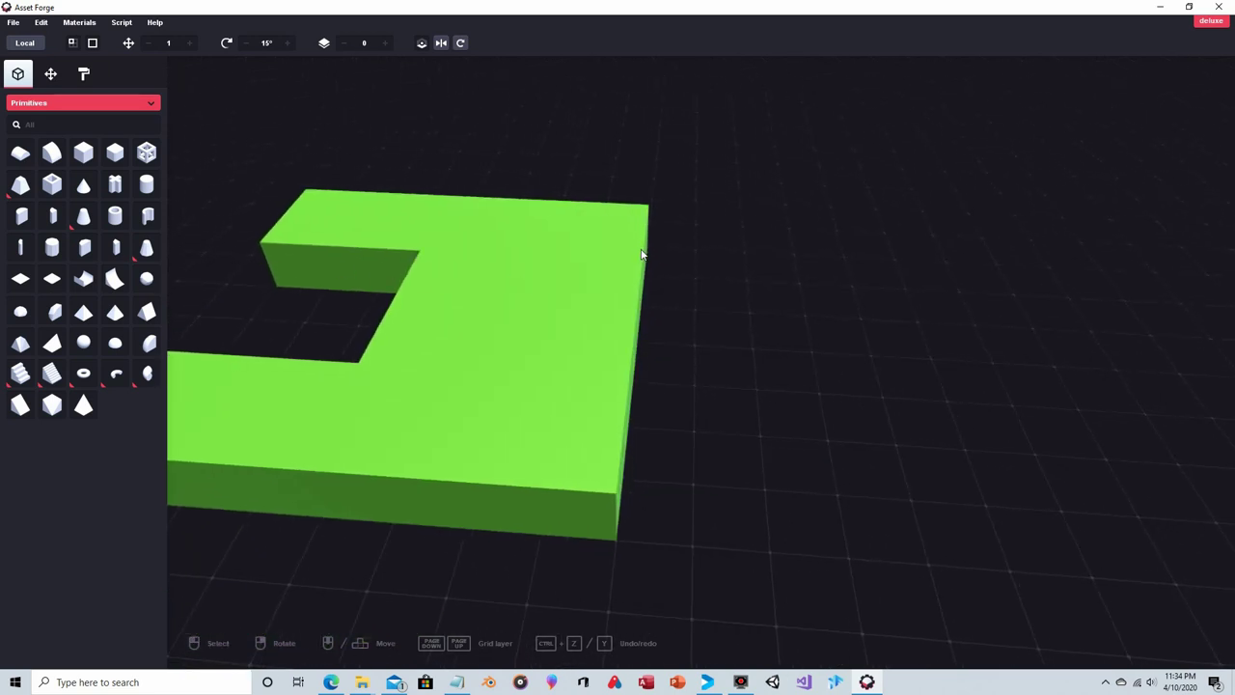
right_drag(651, 252, 711, 278)
click(711, 277)
click(677, 324)
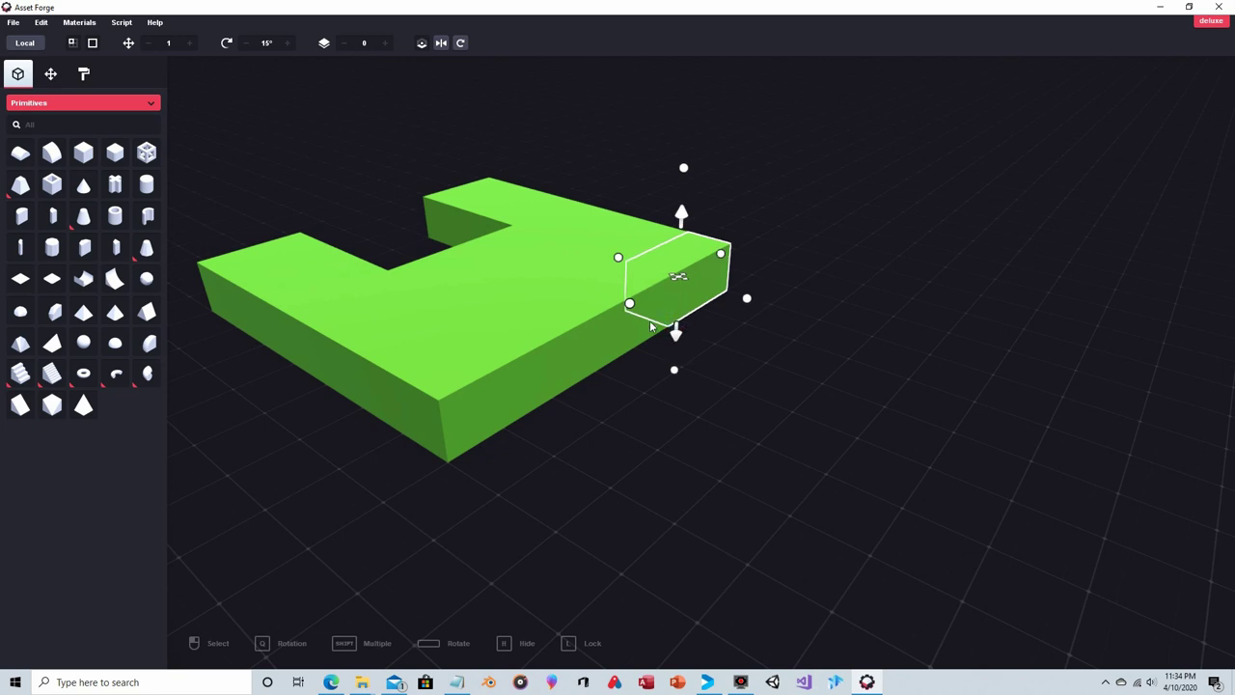
drag(651, 325, 513, 411)
mouse_move(513, 411)
right_down()
mouse_move(474, 433)
mouse_move(444, 325)
mouse_move(632, 356)
mouse_move(661, 348)
mouse_move(662, 330)
right_up()
Step: Clone the edge strip and move it across to close the U into a square frame
key(ctrl+d)
mouse_move(662, 330)
middle_down()
mouse_move(716, 343)
mouse_move(980, 340)
middle_up()
drag(983, 339, 551, 359)
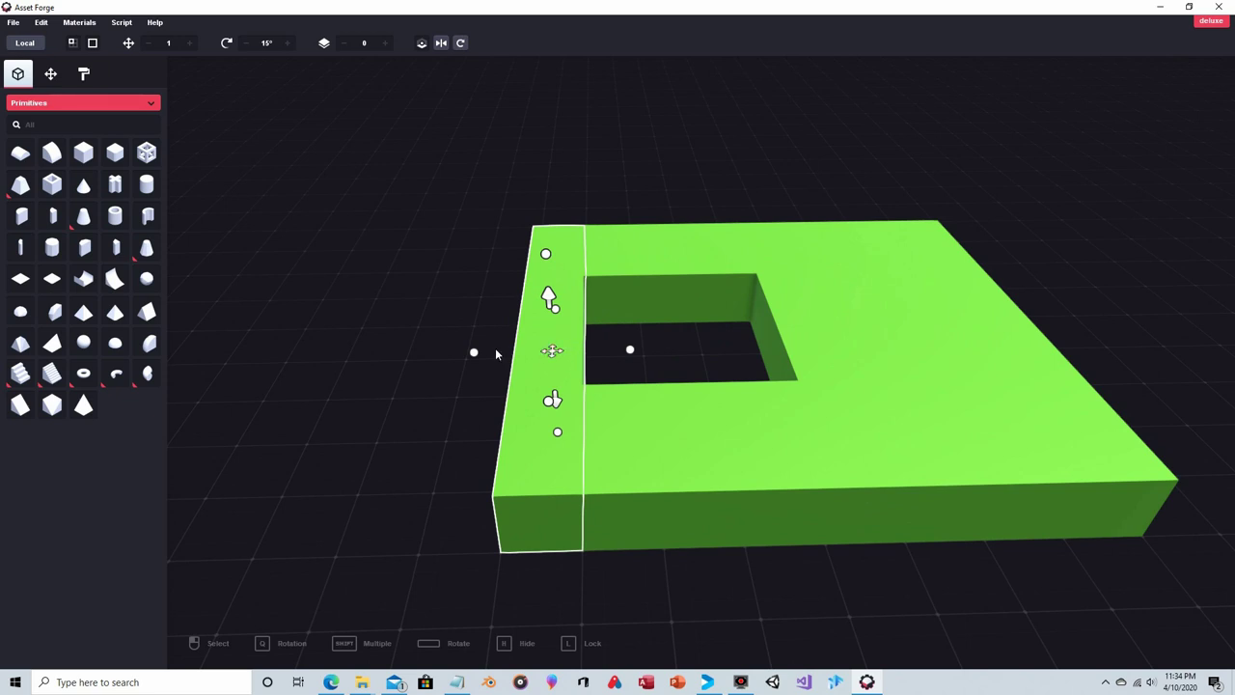
mouse_move(495, 354)
right_down()
mouse_move(455, 385)
mouse_move(480, 366)
right_up()
mouse_move(595, 189)
right_down()
mouse_move(504, 215)
mouse_move(643, 210)
mouse_move(594, 187)
right_up()
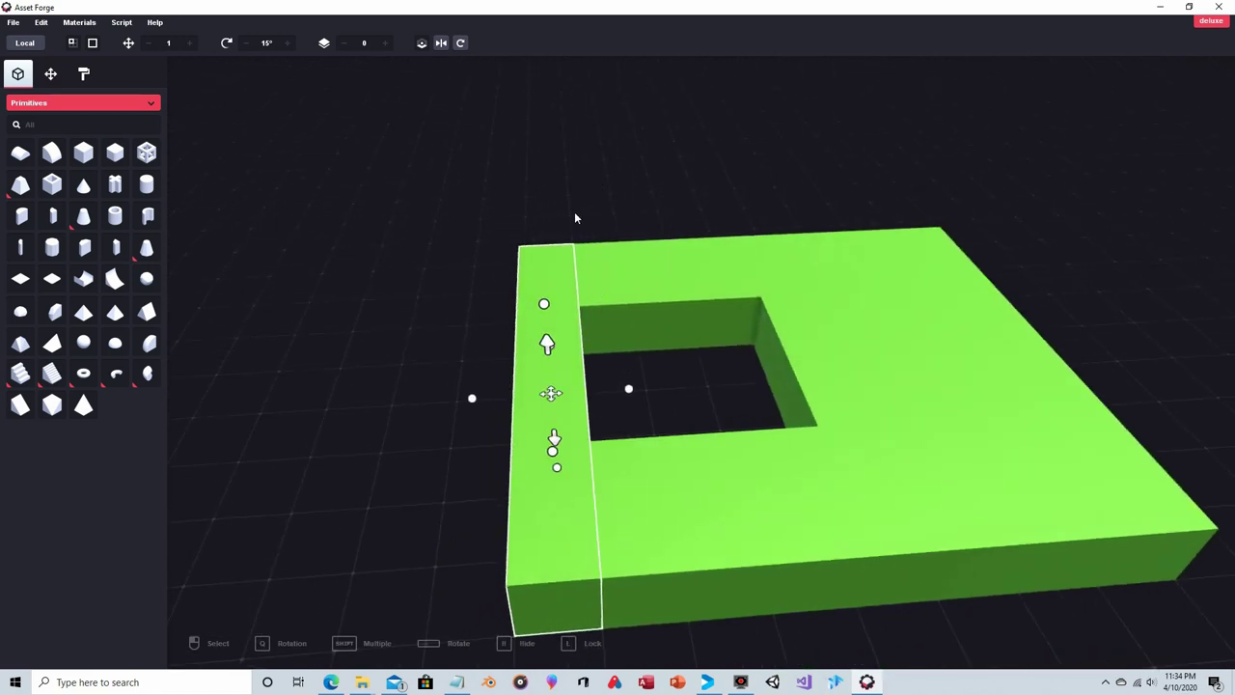
Step: Place a white cube inside the frame's square hole
click(593, 180)
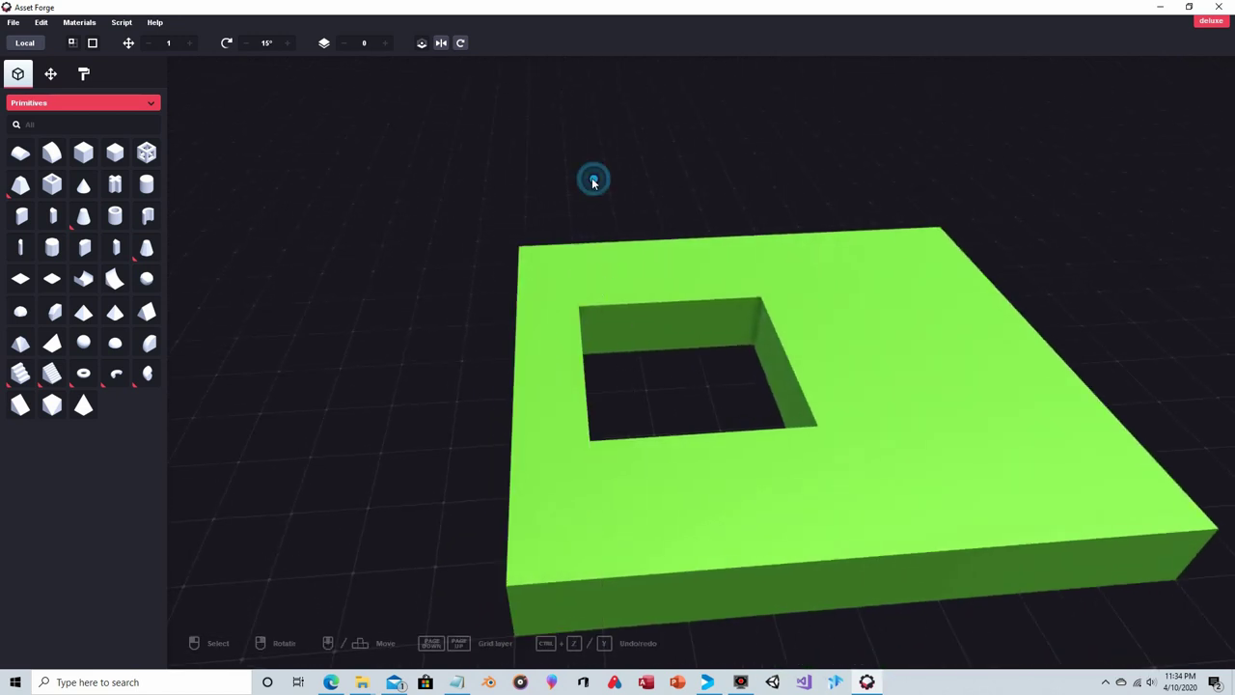
click(83, 151)
click(641, 372)
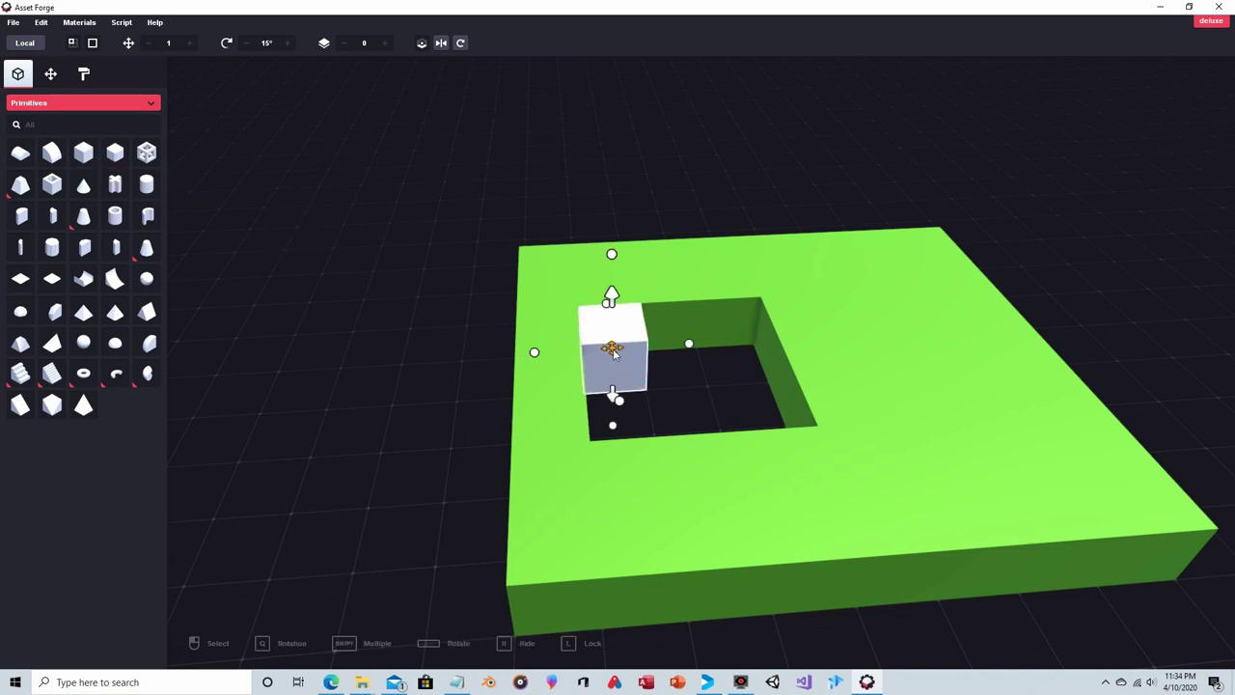
Step: Create a new saturated blue material and paint the cube with it
click(85, 74)
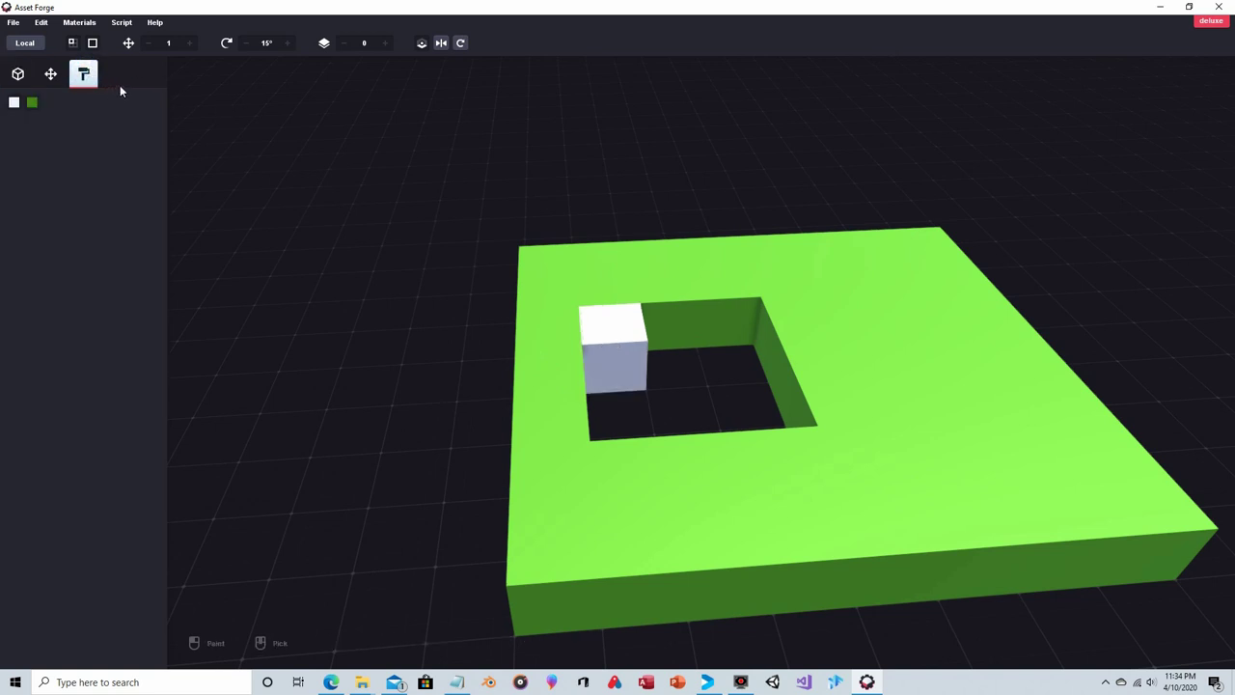
click(79, 23)
click(93, 42)
click(51, 102)
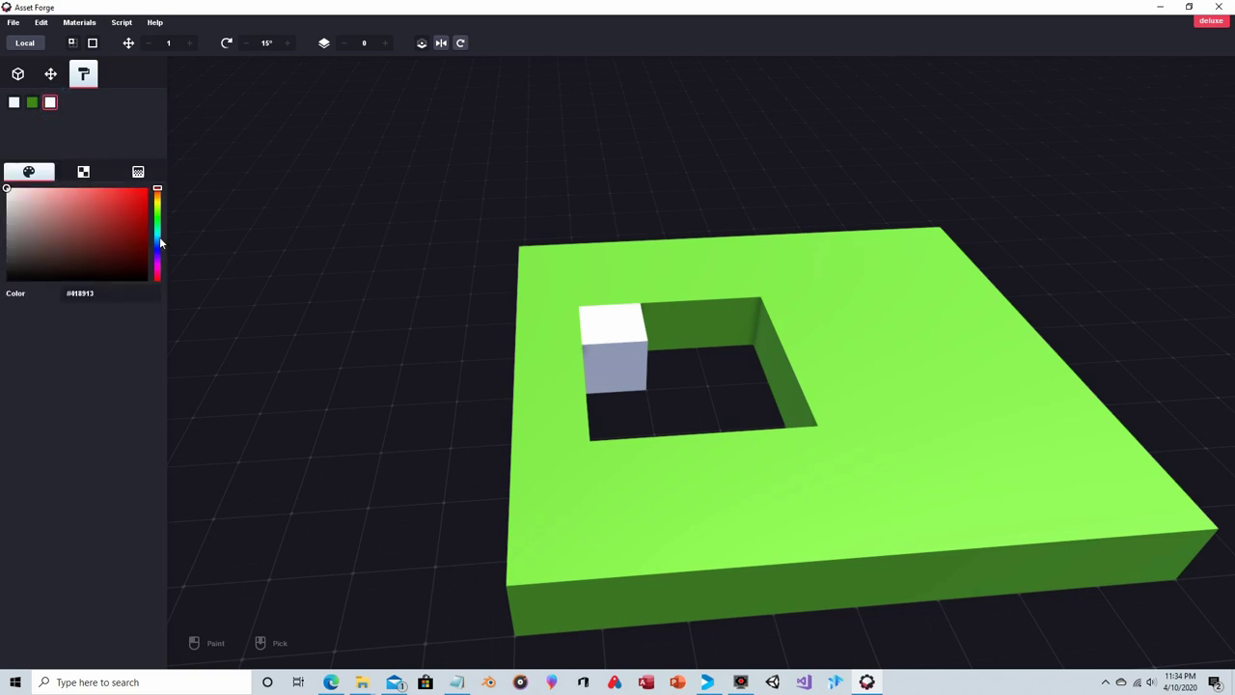
click(159, 244)
drag(115, 199, 136, 195)
click(617, 348)
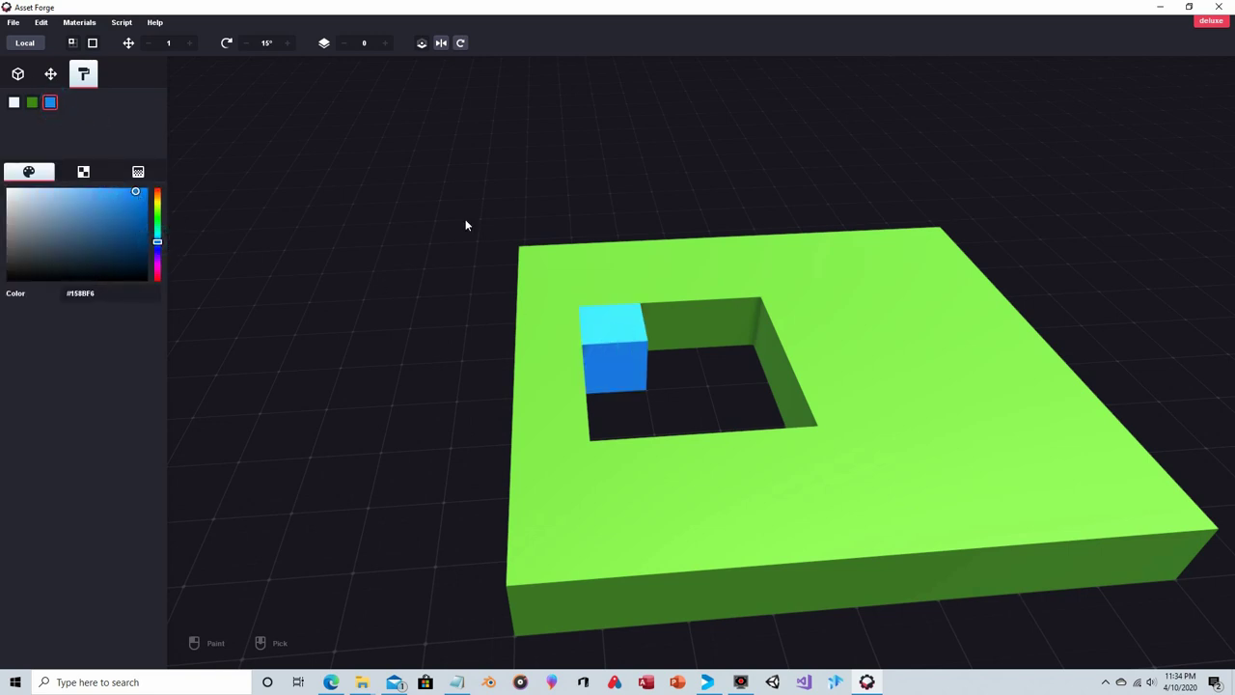
click(20, 74)
Step: Clone the blue cube beside itself, then clone the resulting pair
click(638, 338)
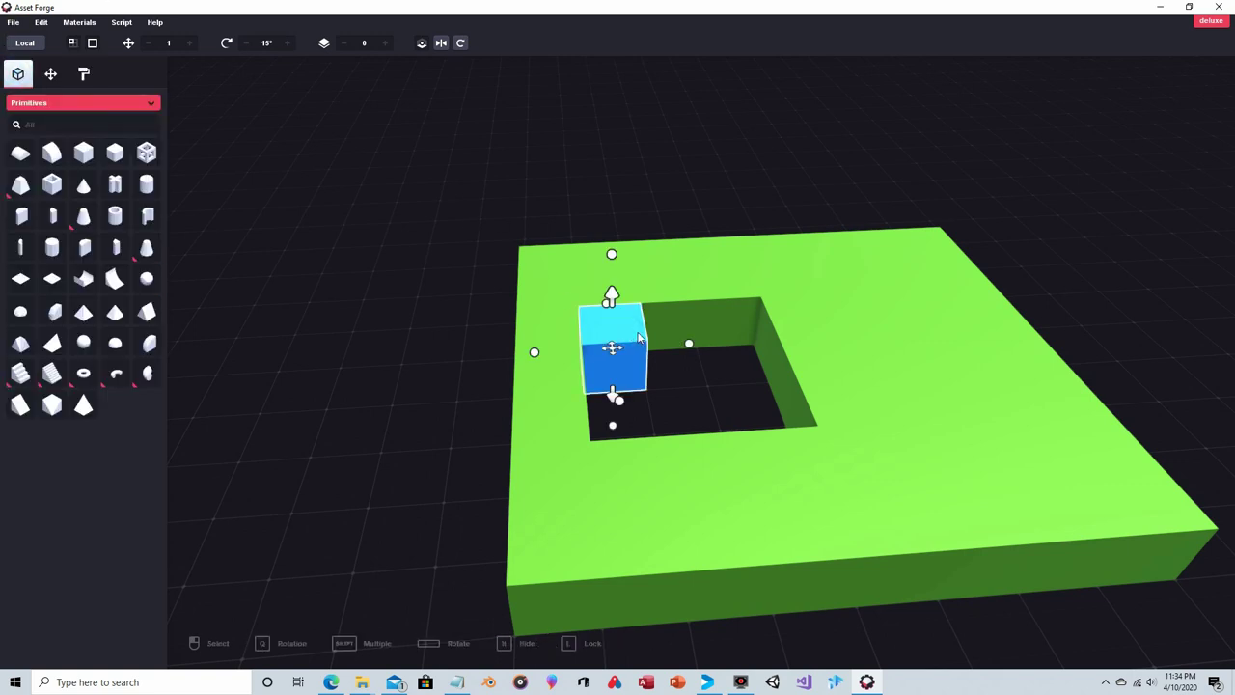
key(ctrl+d)
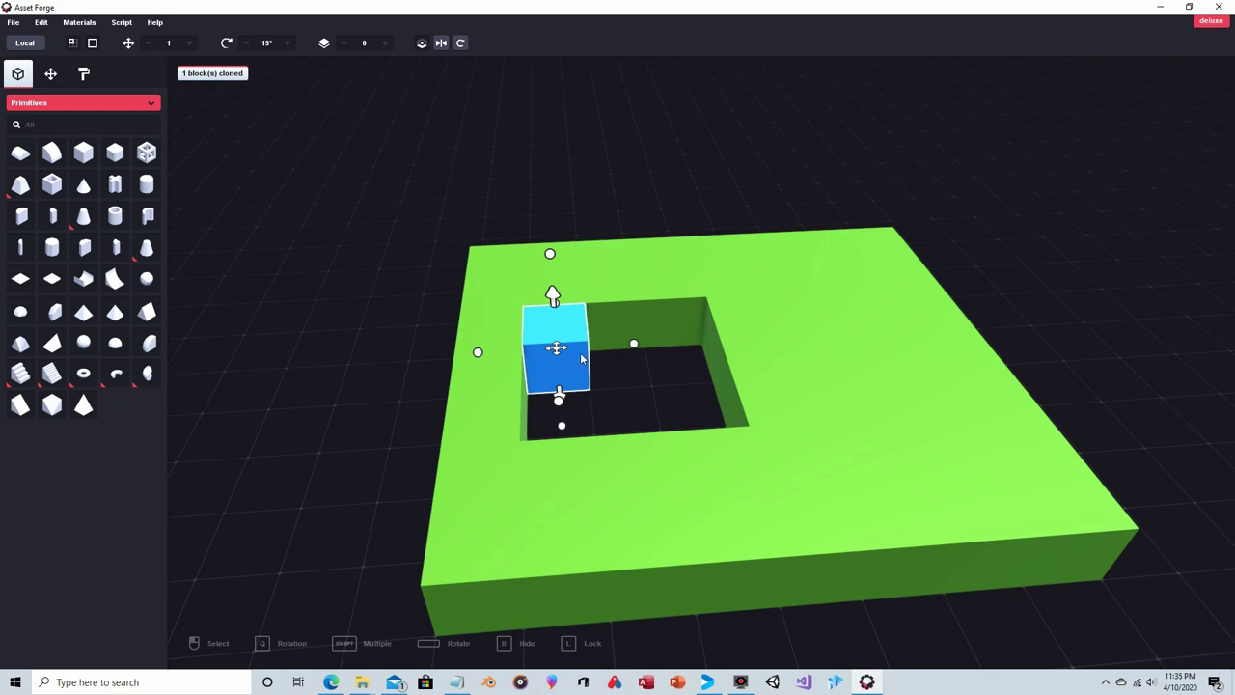
drag(579, 358, 621, 356)
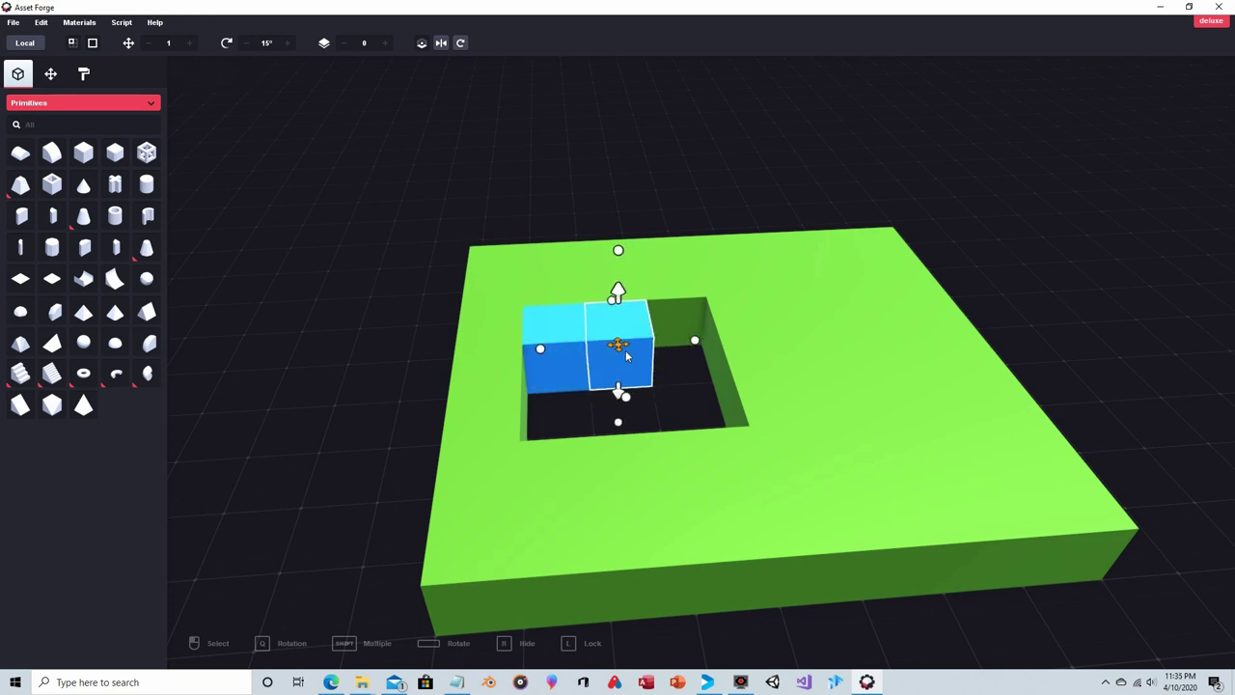
click(562, 370)
shift+click(633, 367)
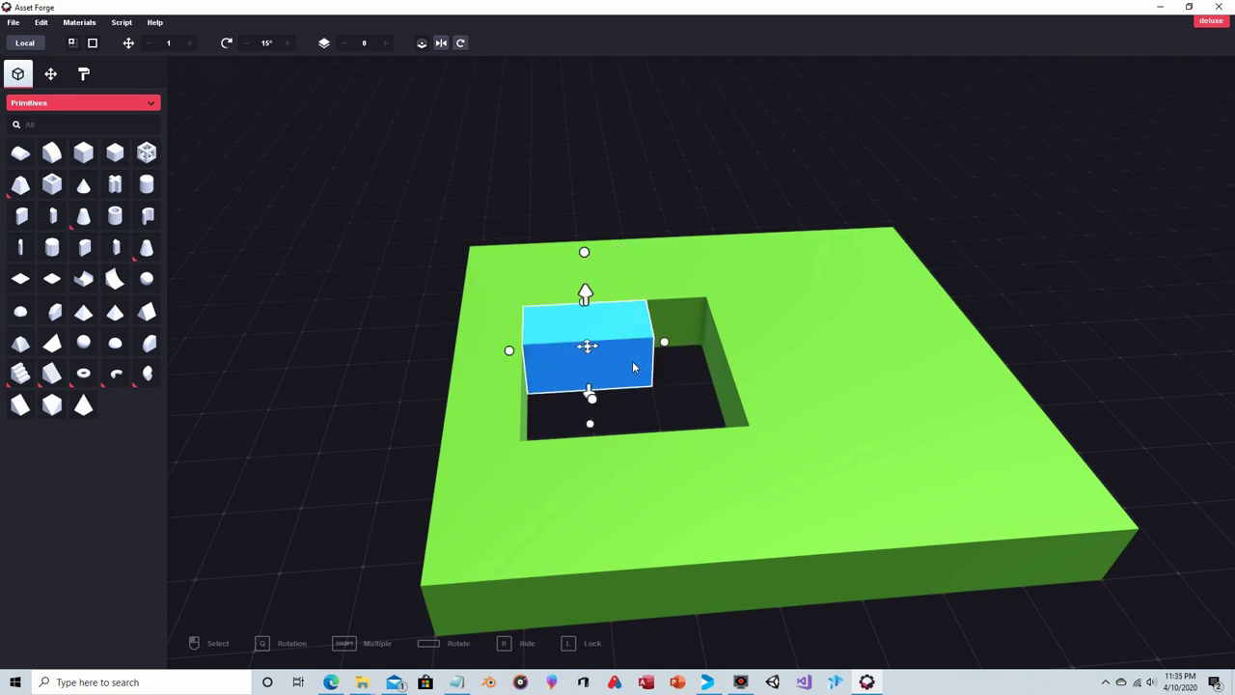
key(ctrl+d)
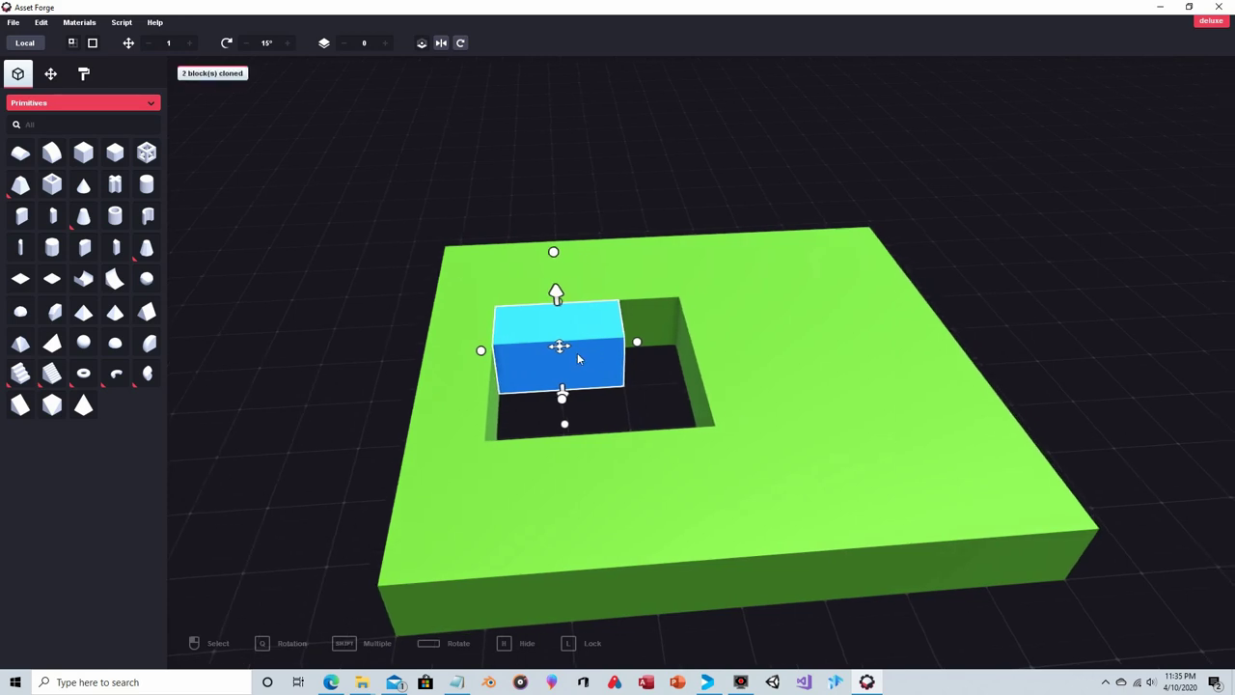
drag(563, 353, 565, 389)
Step: Duplicate the blue pair again to fill more of the hole
right_drag(688, 247, 406, 247)
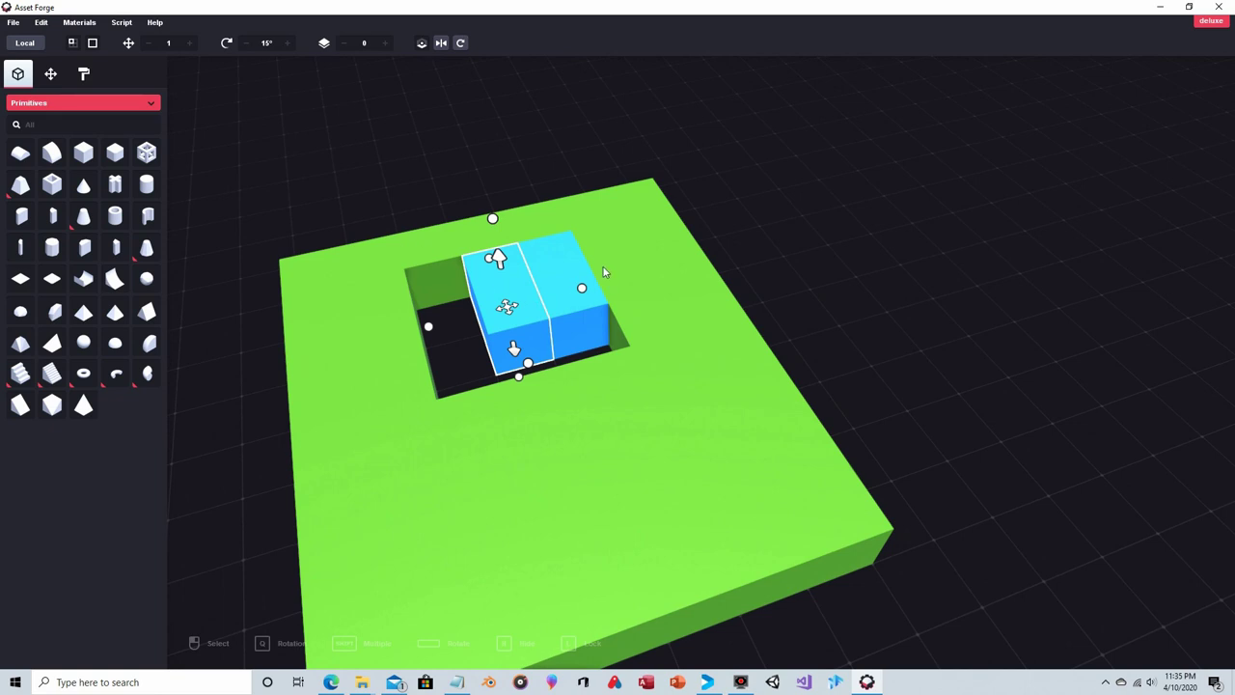
key(ctrl+d)
drag(463, 305, 410, 318)
click(842, 284)
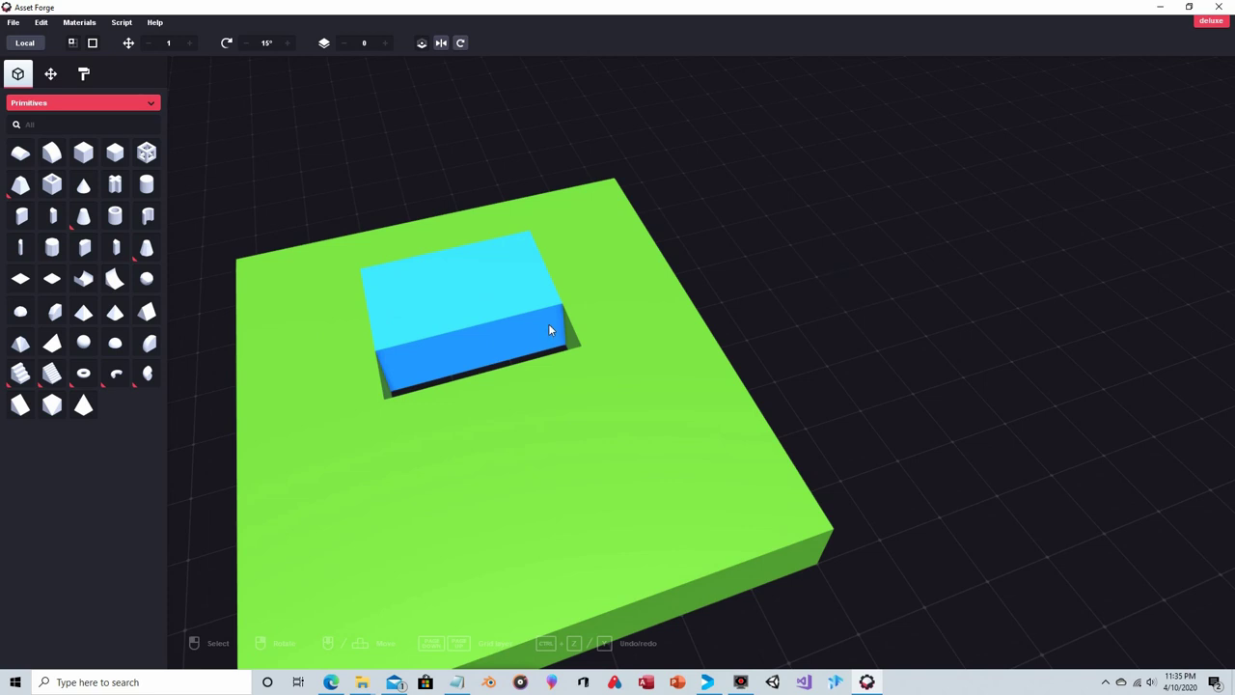
Step: Clone three more blue blocks into the remaining gap to complete the lake
click(548, 330)
shift+click(480, 340)
shift+click(388, 354)
right_drag(715, 157, 1042, 152)
key(ctrl+d)
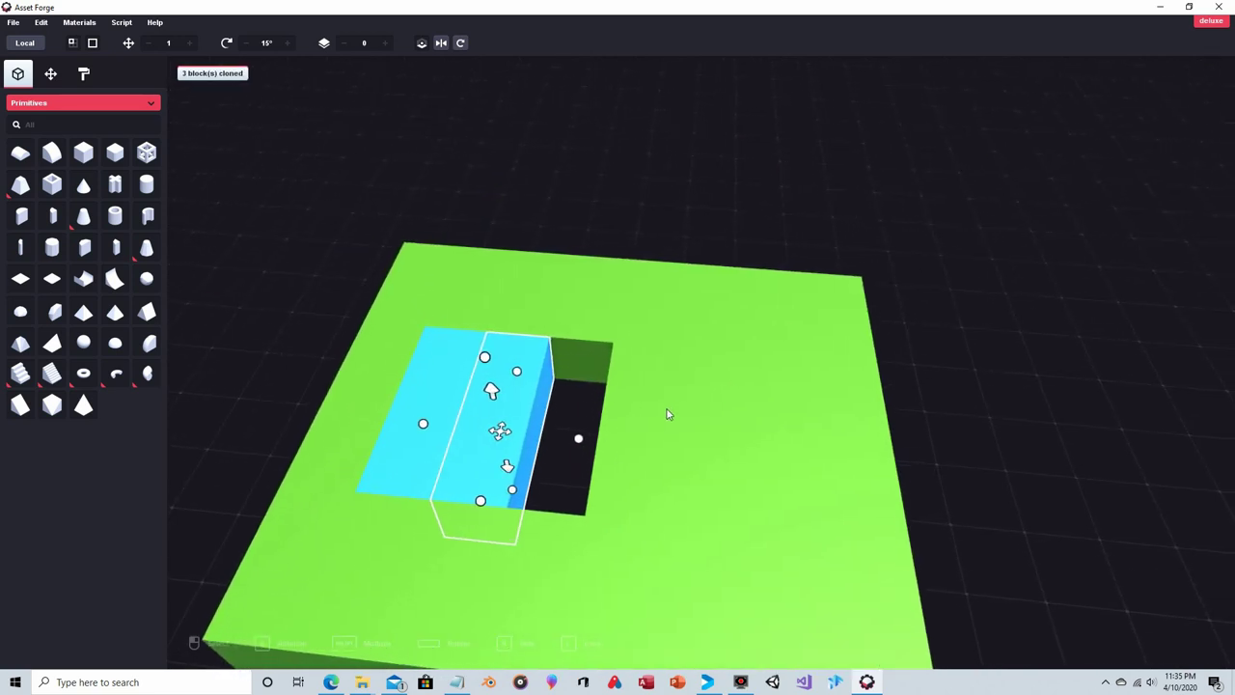
drag(497, 430, 564, 439)
click(650, 201)
right_drag(661, 219, 699, 164)
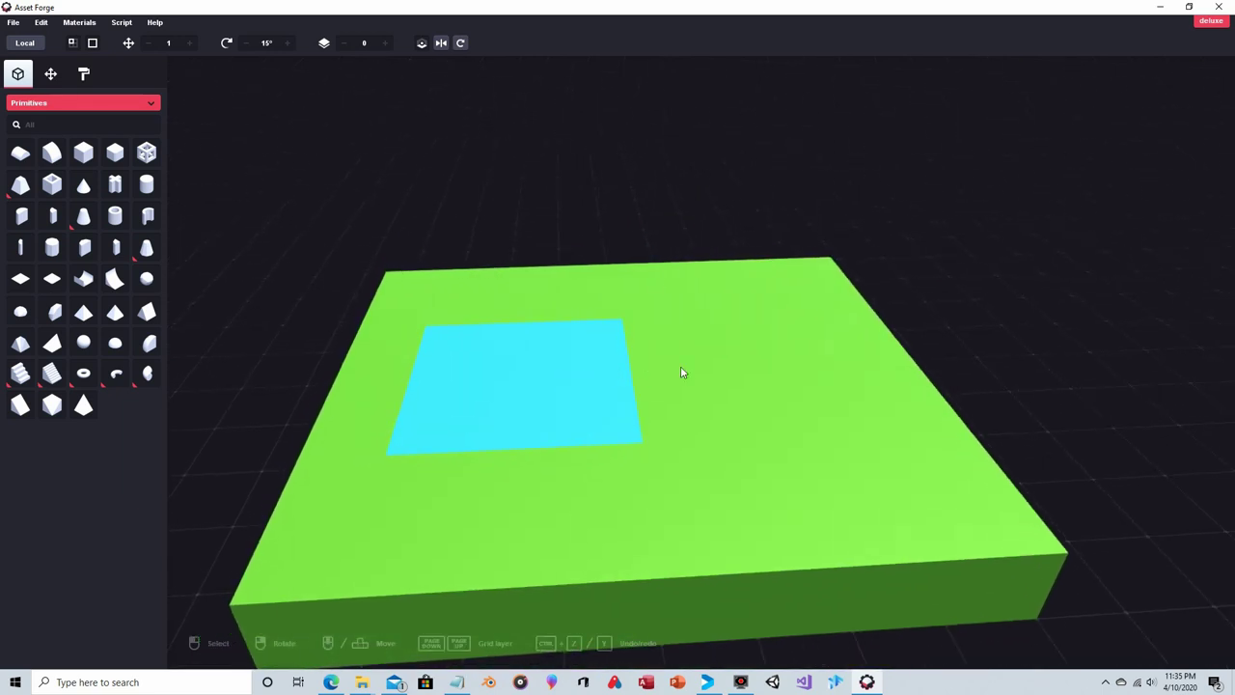
mouse_move(592, 202)
right_down()
mouse_move(623, 207)
mouse_move(484, 367)
right_up()
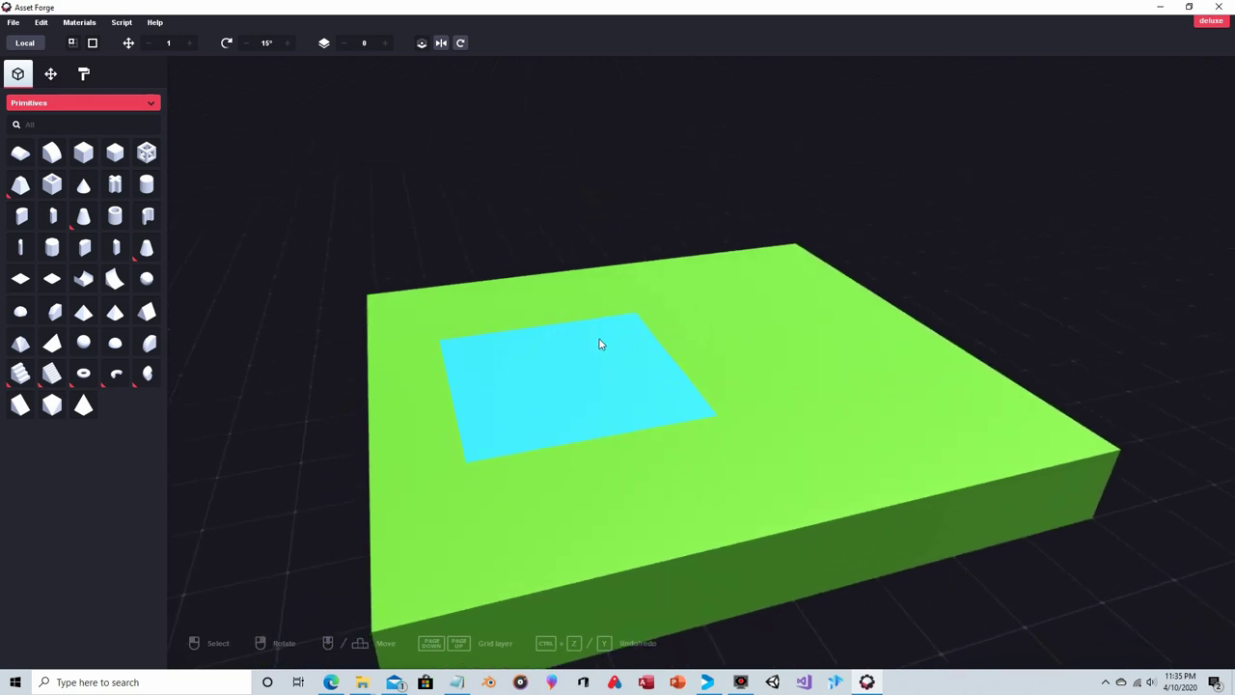
Step: Stretch the blue plate into a full rectangle and sink it into the green base
right_drag(603, 338, 510, 344)
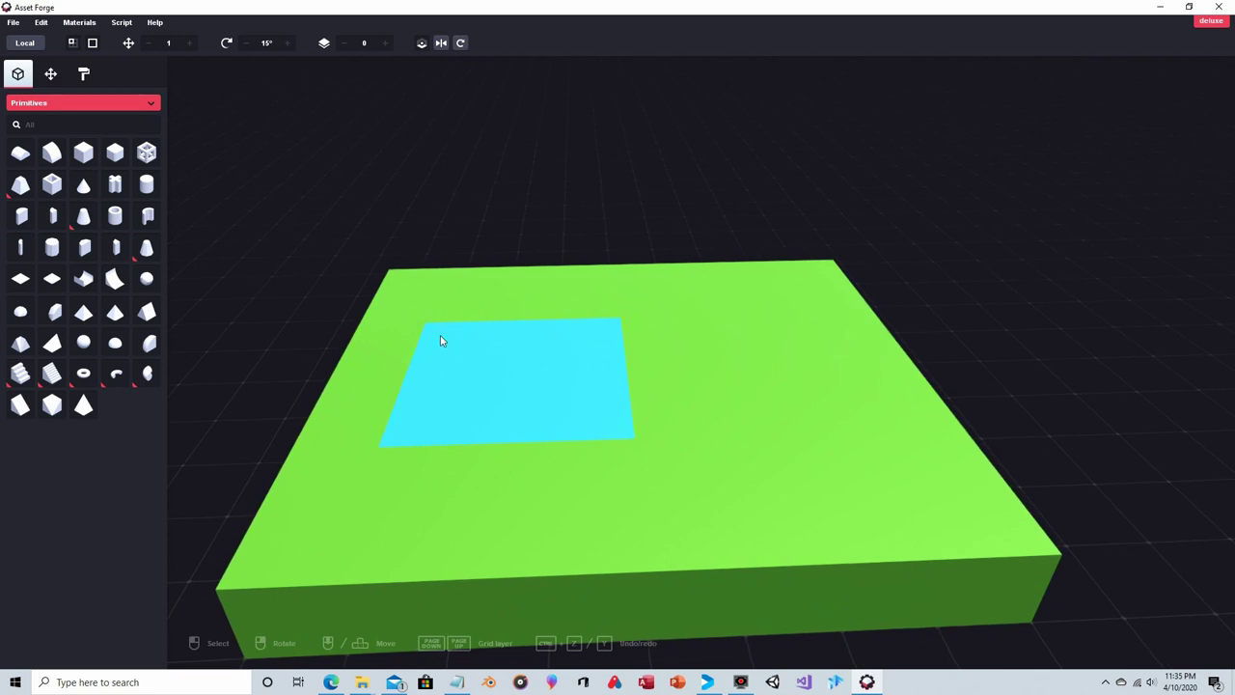
drag(439, 340, 587, 428)
right_drag(587, 427, 659, 293)
drag(495, 258, 496, 242)
right_drag(644, 193, 665, 223)
click(664, 204)
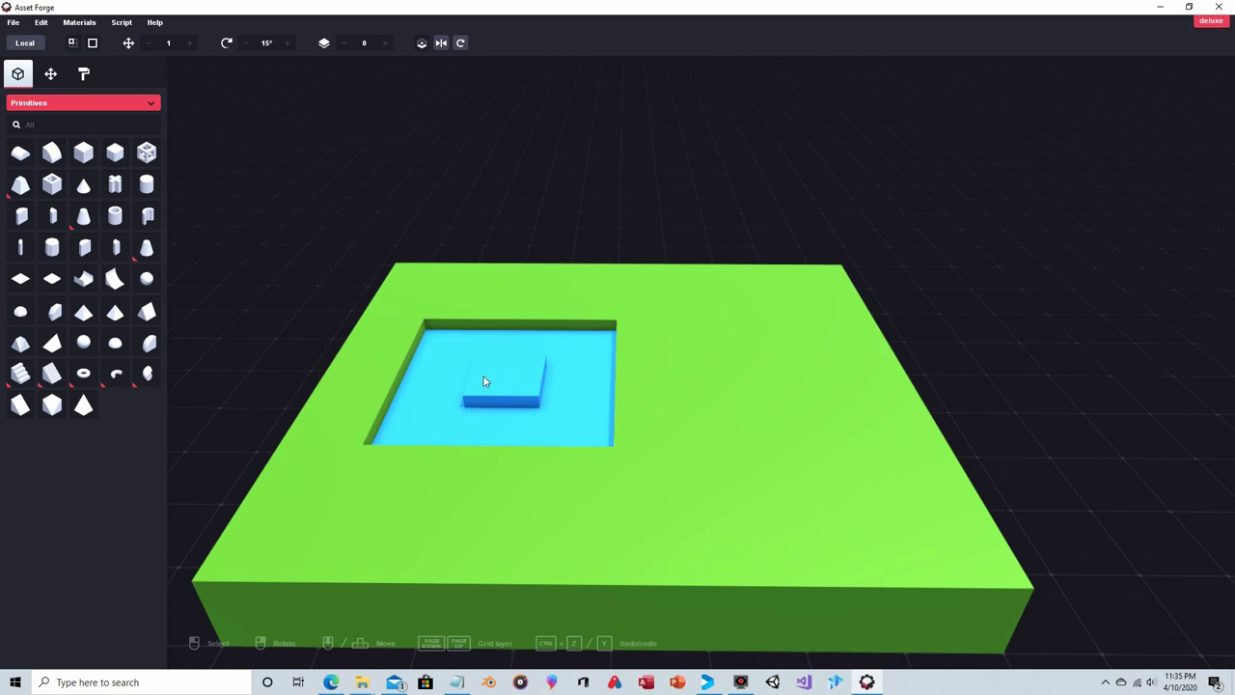
Step: Scale the blue plate down until it sits level with the water
right_drag(593, 193, 529, 281)
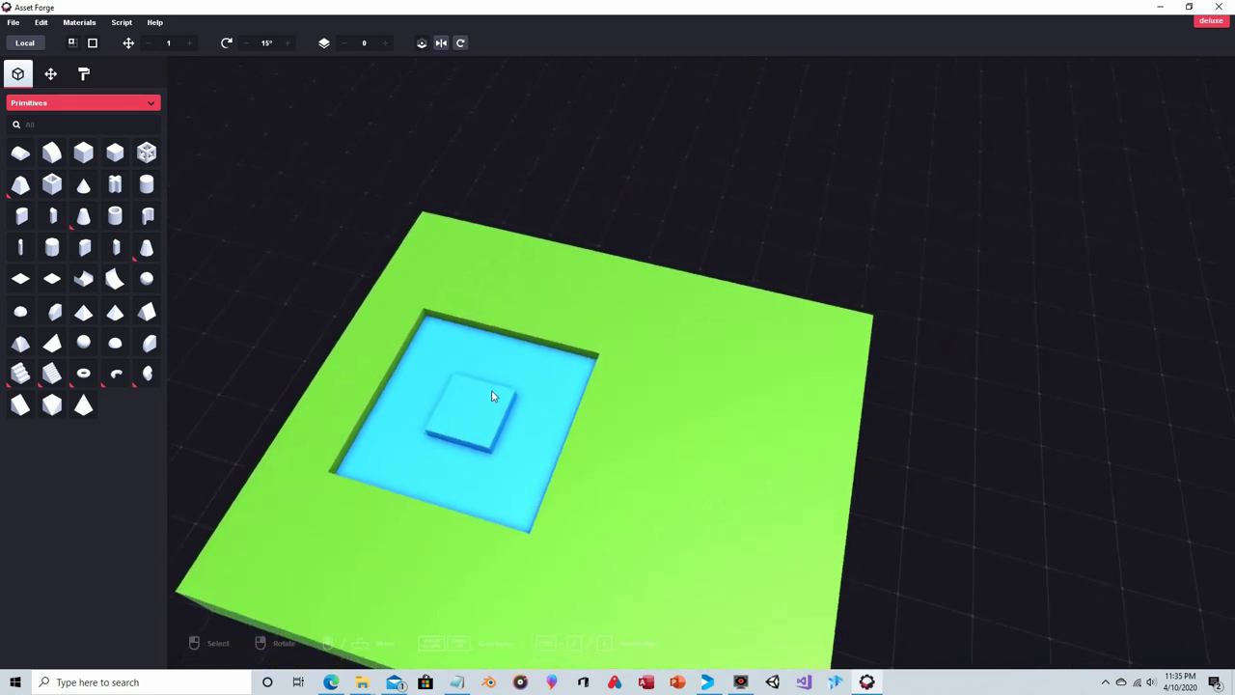
mouse_move(662, 197)
right_down()
mouse_move(724, 149)
mouse_move(718, 160)
right_up()
click(537, 368)
right_drag(584, 221, 637, 178)
drag(545, 279, 540, 255)
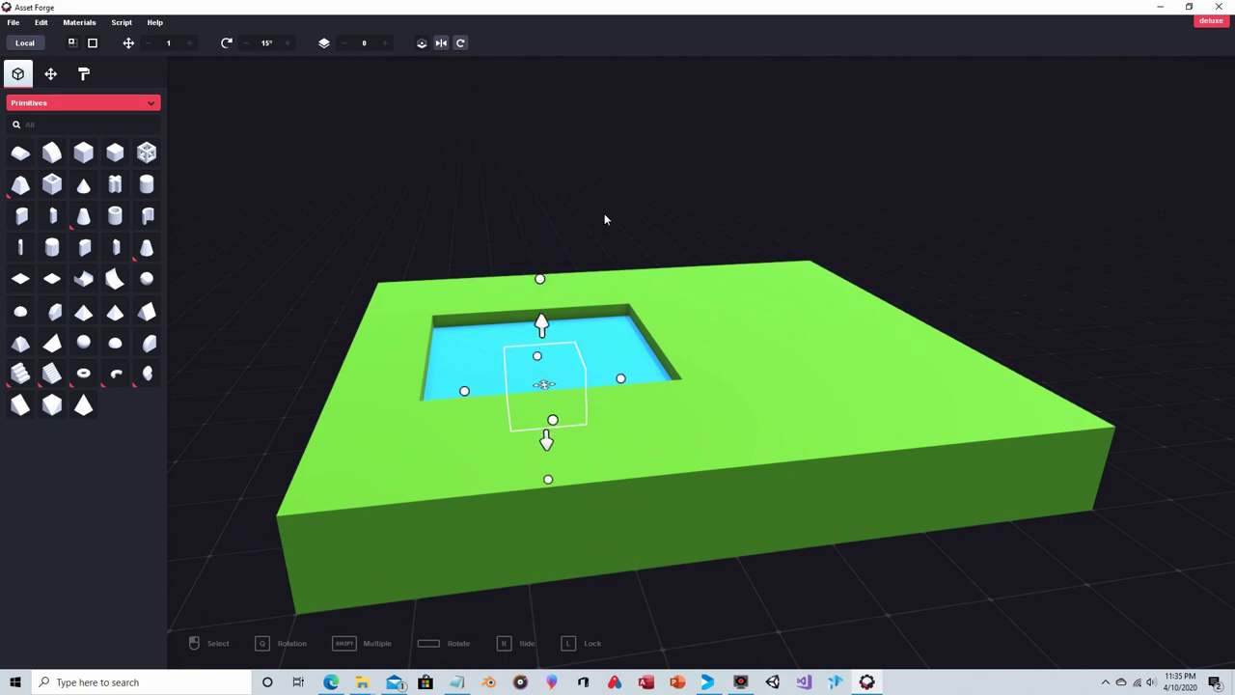
click(642, 183)
right_drag(636, 189, 545, 384)
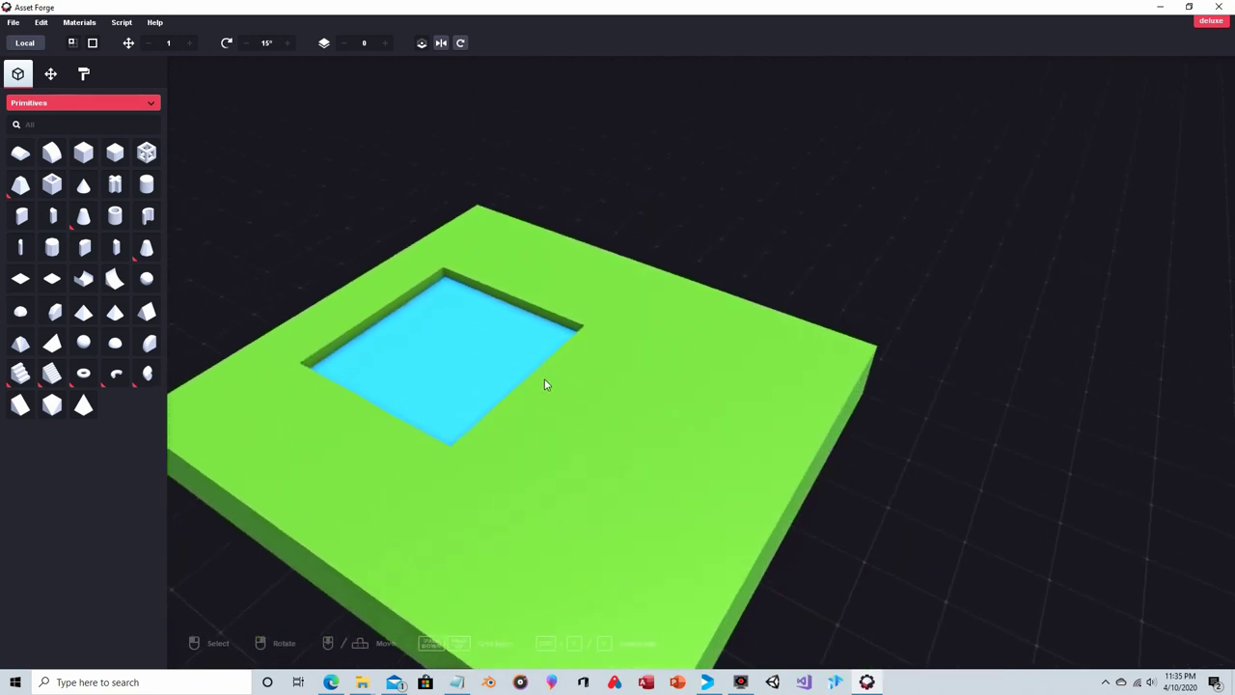
right_drag(647, 155, 511, 351)
Step: Select the slab's edge strip and slide a copy out past the slab's side
click(487, 319)
drag(490, 343, 683, 497)
right_drag(675, 470, 423, 354)
key(ctrl+d)
drag(513, 380, 444, 391)
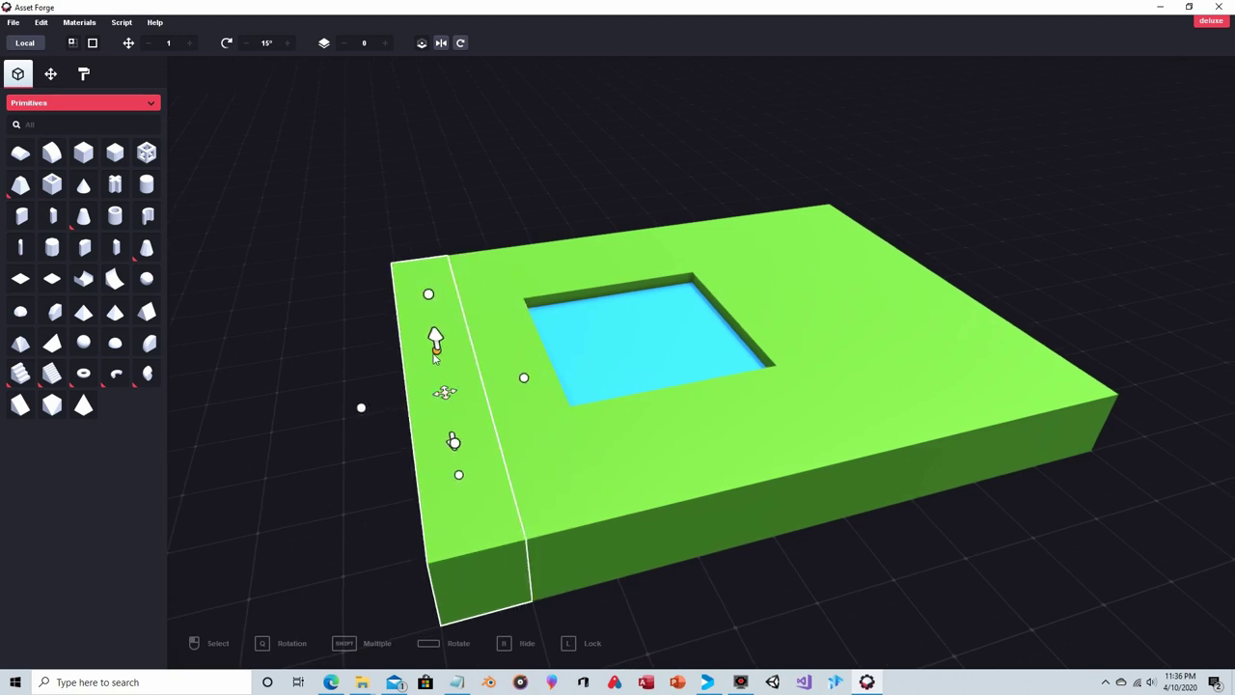
Step: Clone the strip again and push it out until flush with the slab, then deselect
key(ctrl+d)
right_drag(444, 390, 386, 391)
mouse_move(385, 392)
mouse_down()
mouse_move(292, 403)
mouse_move(312, 405)
mouse_up()
click(363, 198)
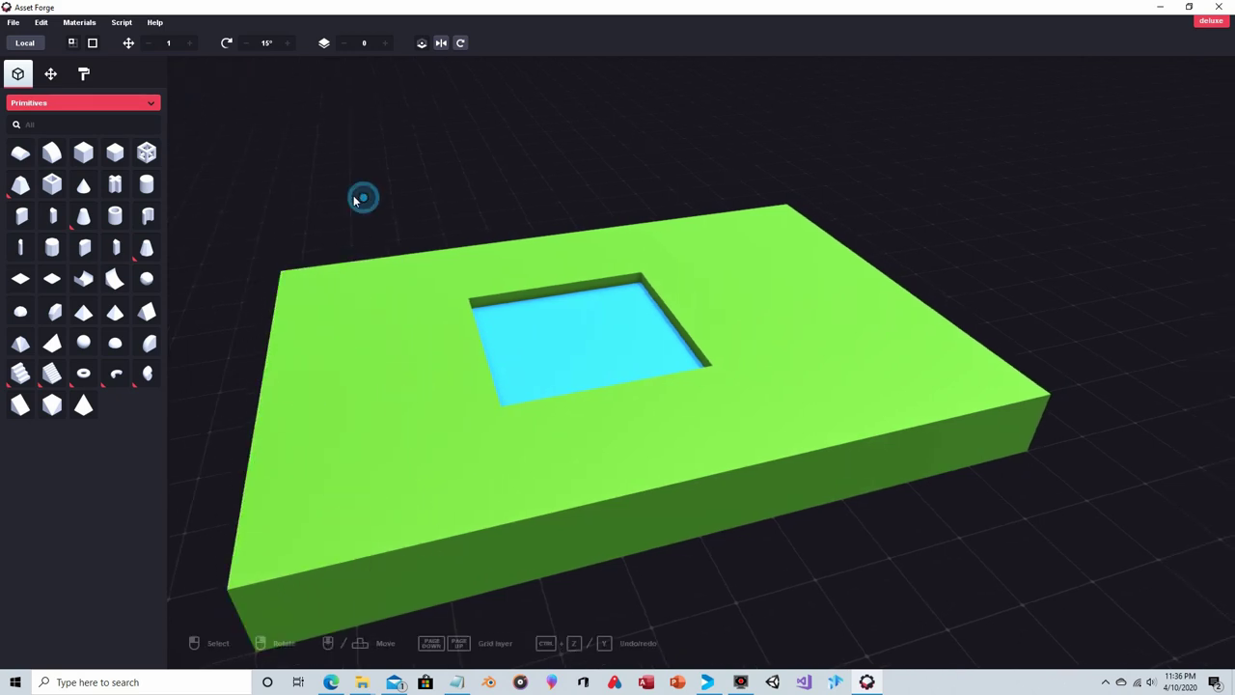
right_drag(346, 199, 631, 152)
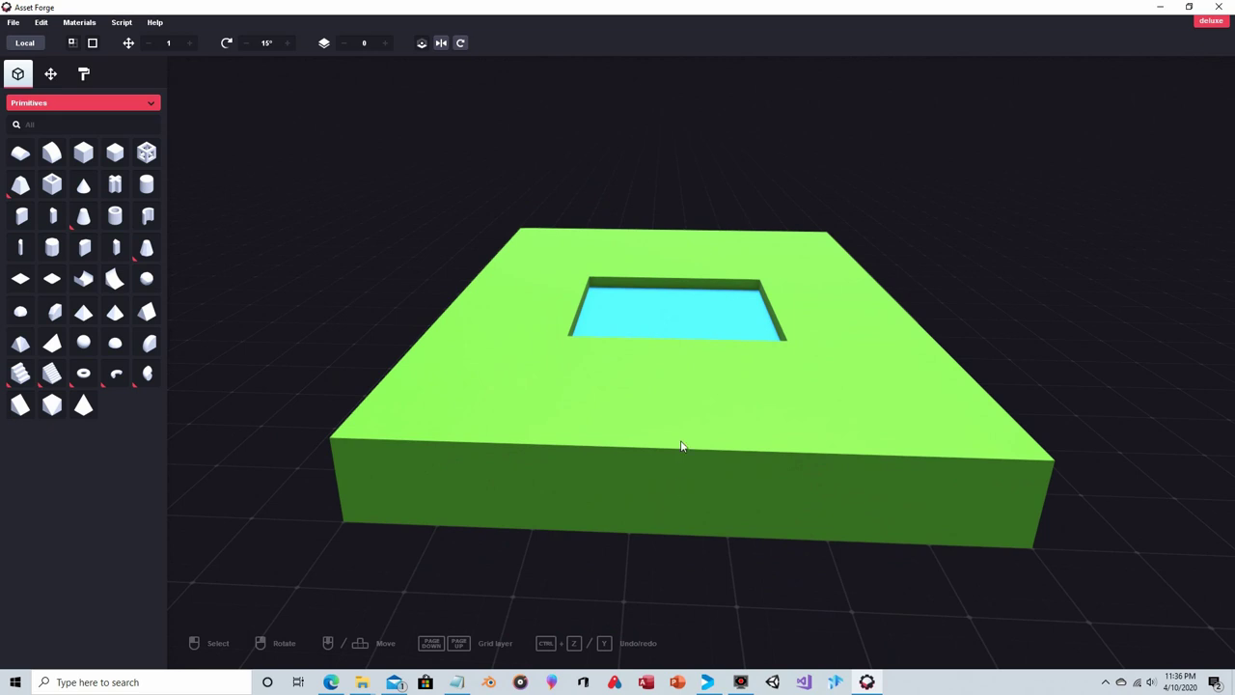
right_drag(593, 364, 637, 367)
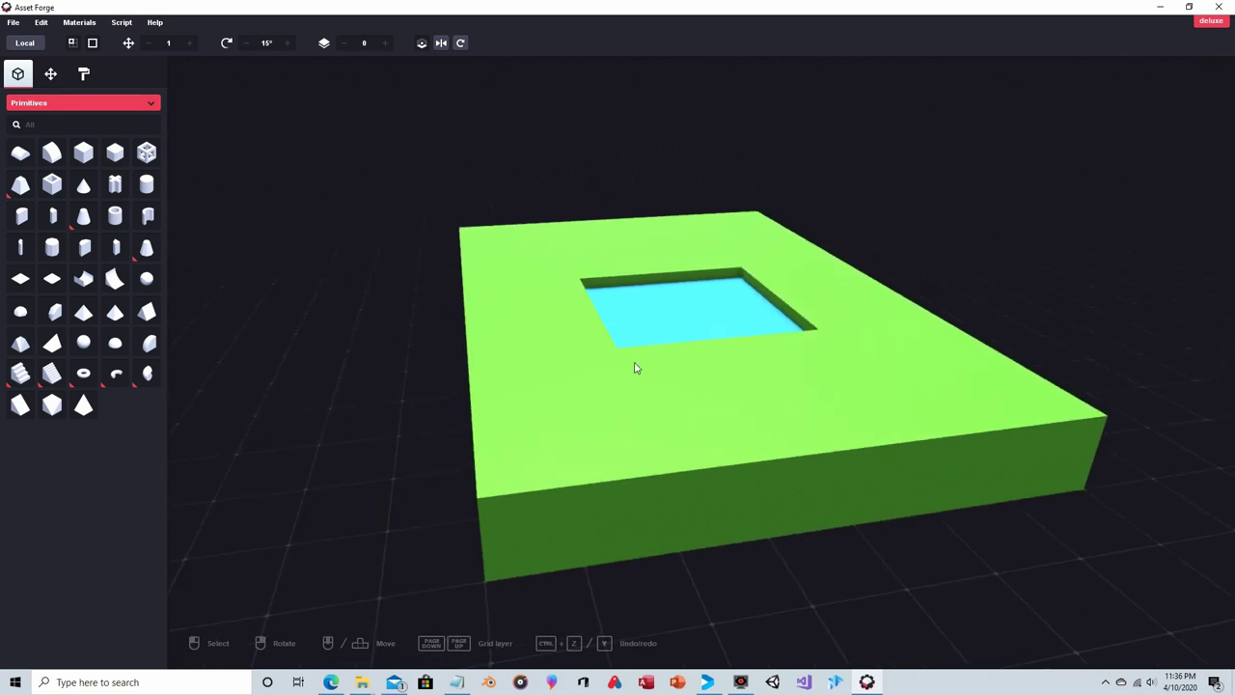
right_drag(800, 421, 759, 399)
Step: Copy a front-edge block of the slab and raise the copy above the slab
click(698, 526)
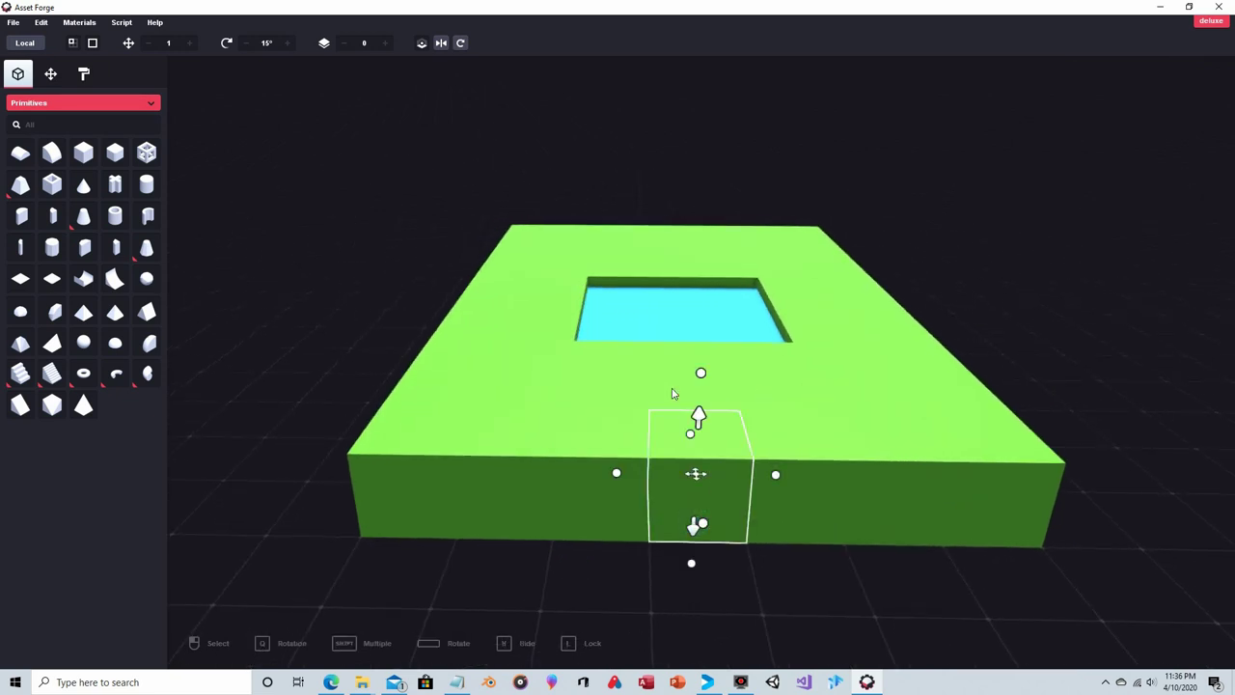
key(ctrl+d)
mouse_move(672, 392)
right_down()
mouse_move(708, 394)
mouse_move(882, 333)
mouse_move(886, 347)
right_up()
drag(886, 347, 895, 267)
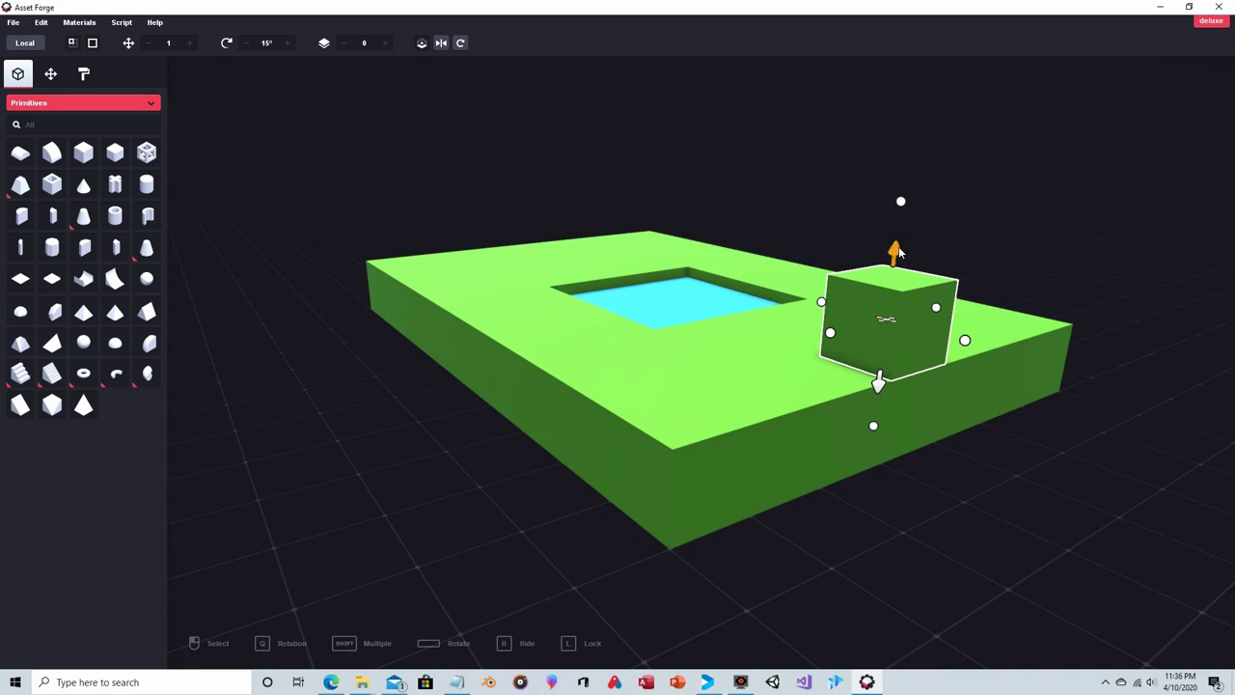
right_drag(1017, 221, 905, 260)
Step: Clone the raised block and lift it well higher to form a tall column
key(ctrl+d)
middle_drag(679, 388, 592, 301)
drag(591, 301, 593, 270)
right_drag(594, 269, 631, 281)
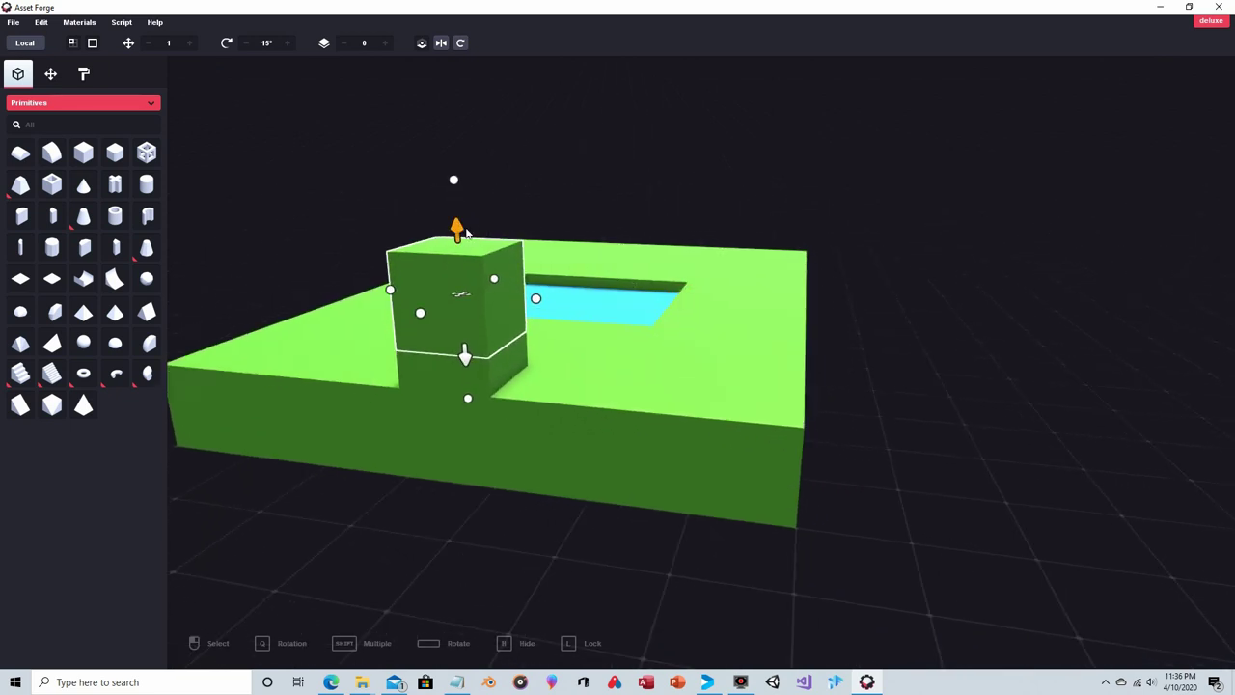
drag(461, 227, 473, 171)
click(650, 162)
Step: Orbit around the slab to inspect the tall column beside the pool
right_drag(692, 171, 650, 192)
right_drag(659, 312, 682, 326)
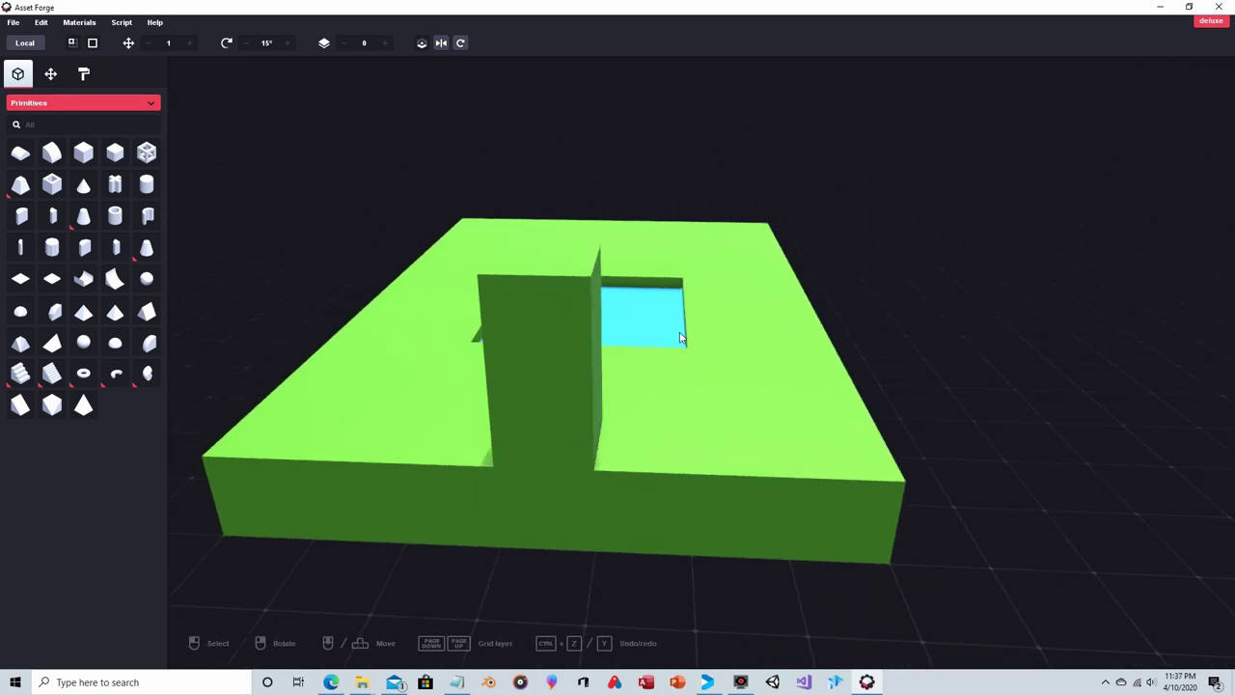
right_drag(526, 350, 587, 318)
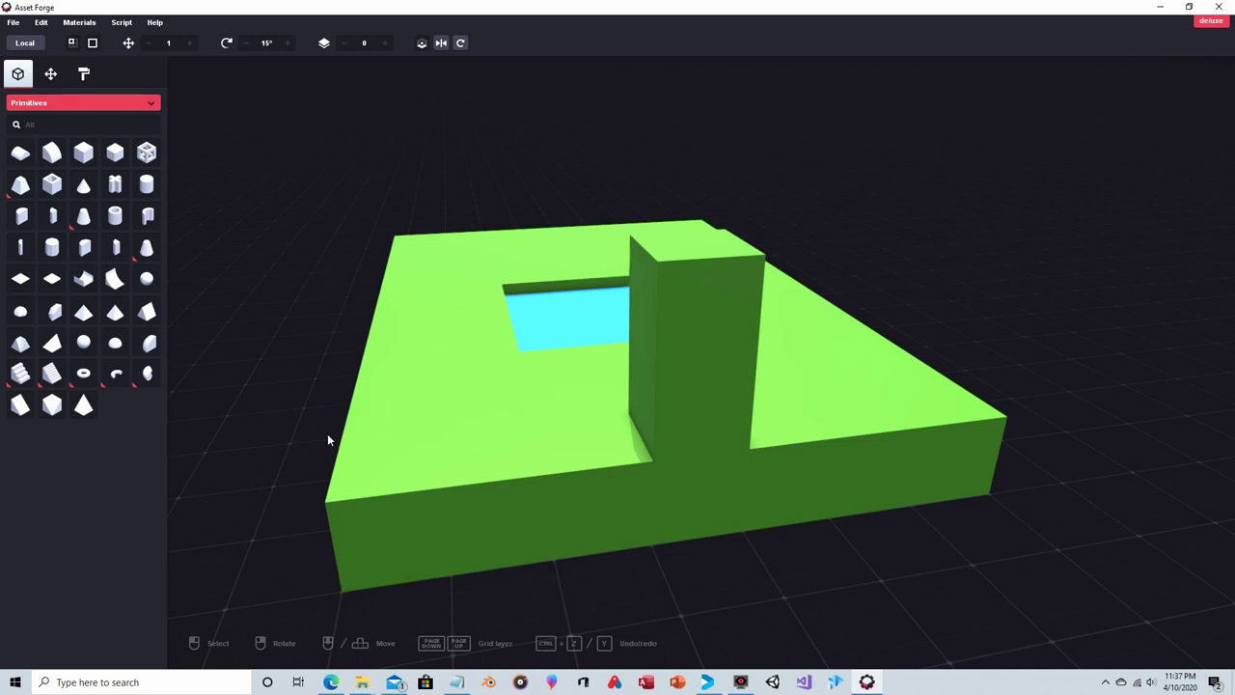
right_drag(806, 311, 620, 242)
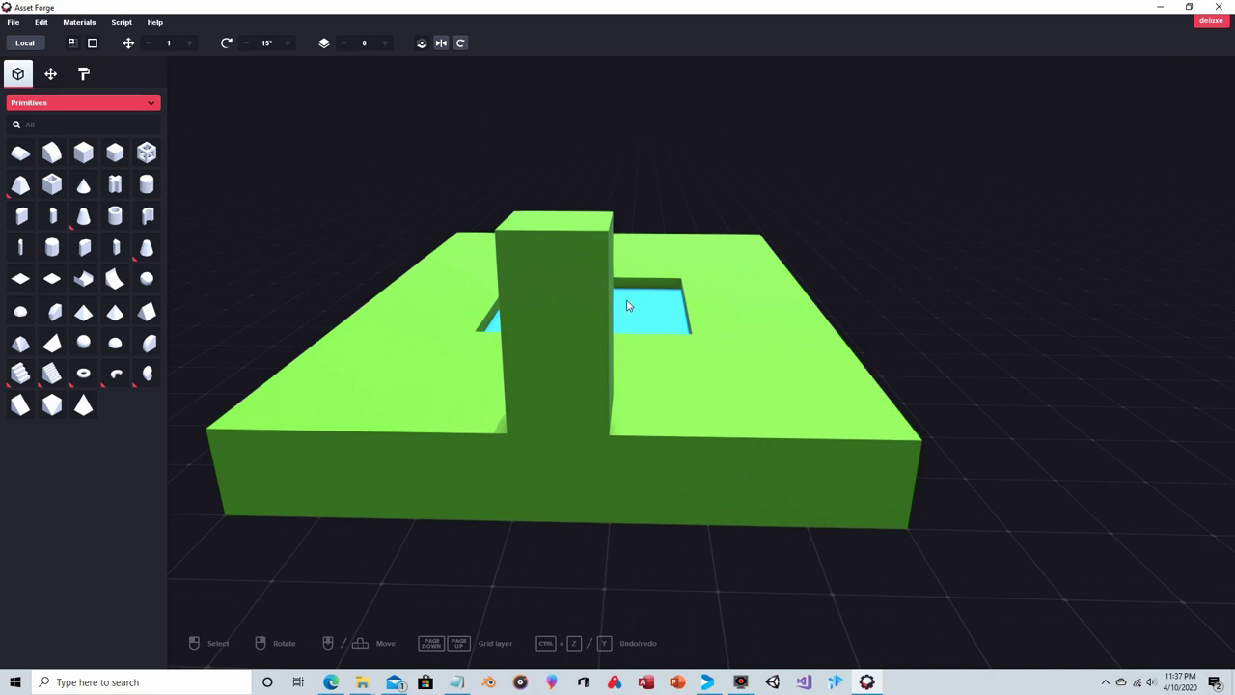
right_drag(698, 256, 249, 334)
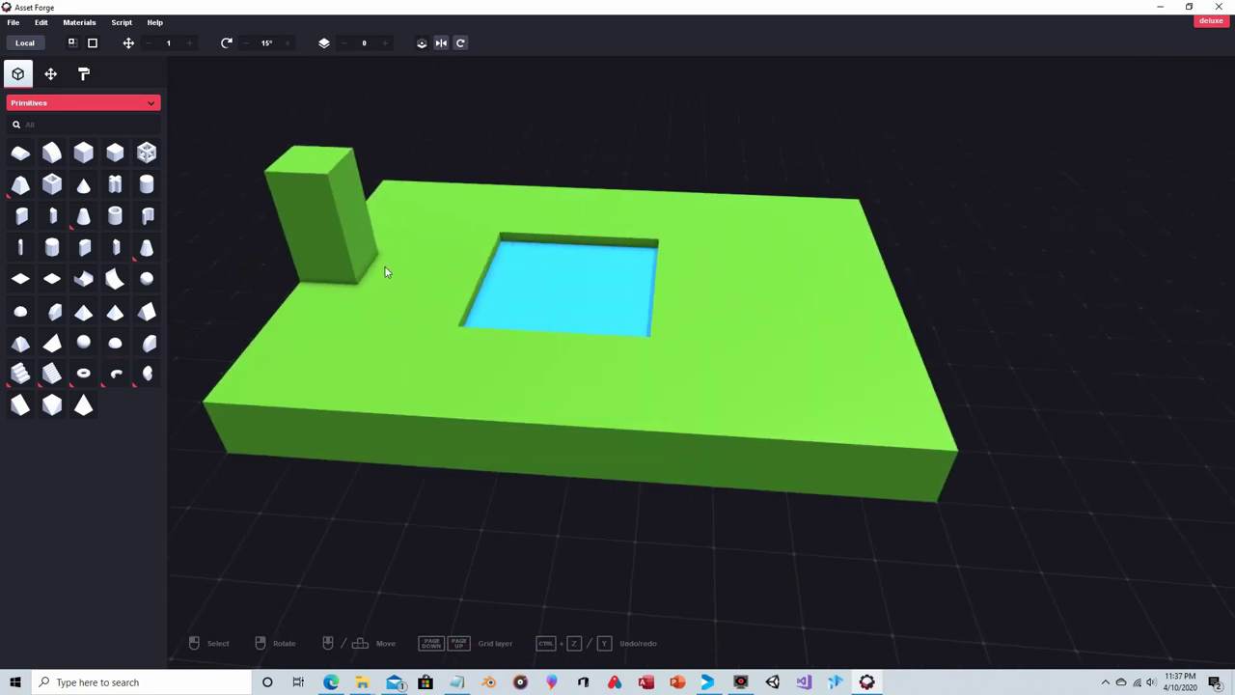
right_drag(379, 266, 671, 248)
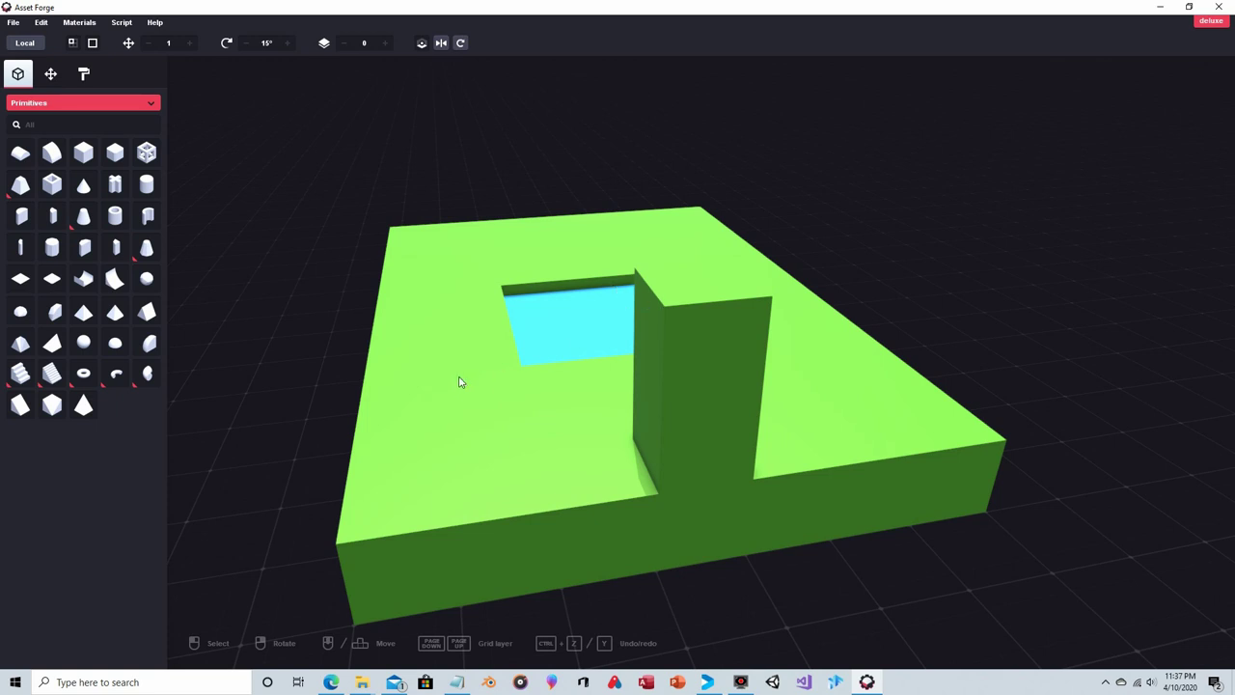
Step: Add a cube at the slab's front-left corner and paint it the terrain green #418913
drag(19, 405, 428, 487)
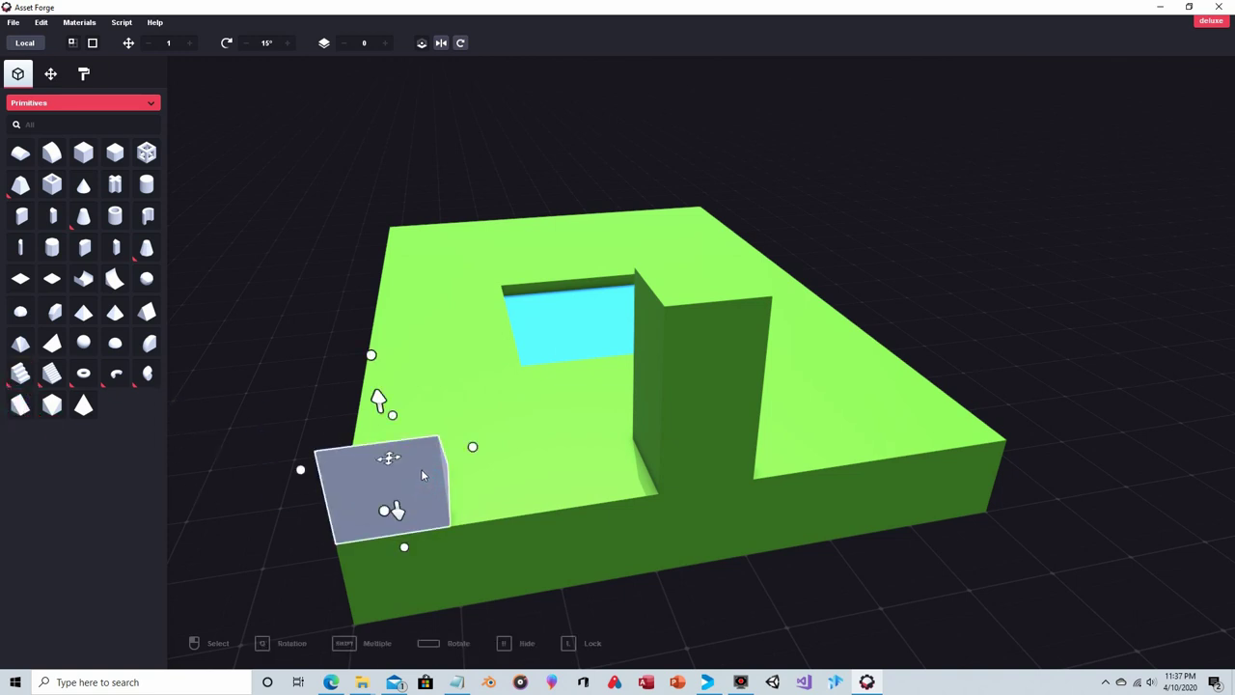
click(84, 74)
click(33, 103)
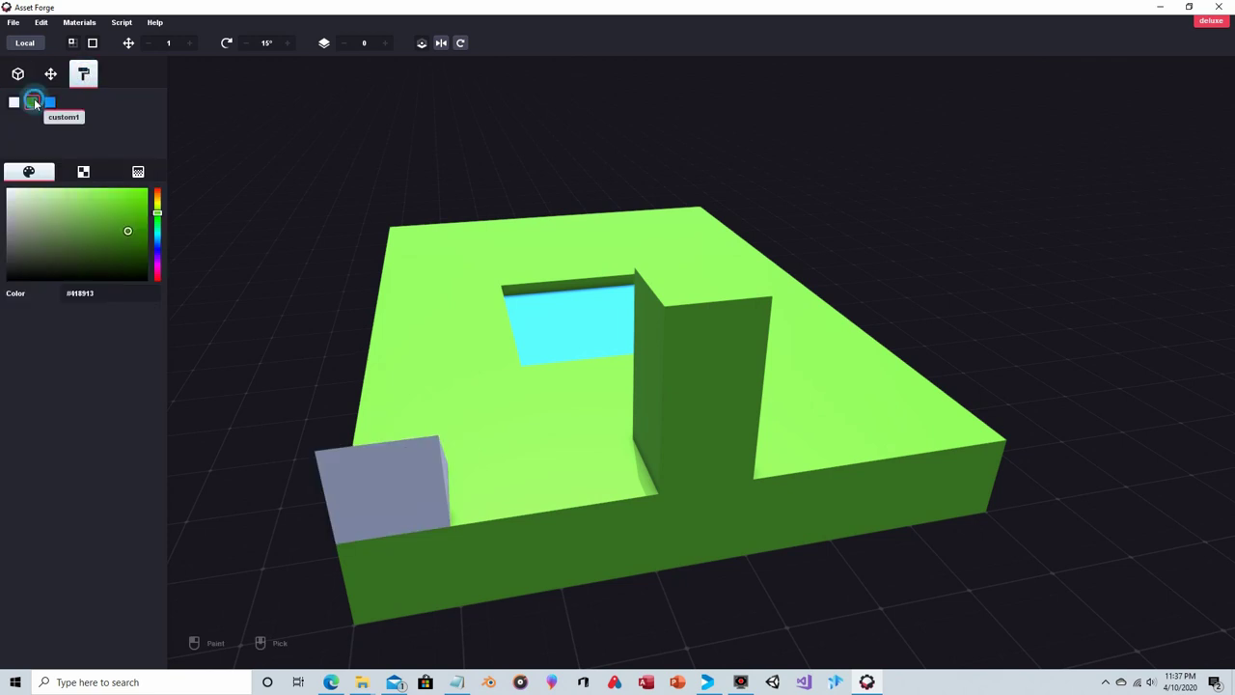
click(362, 471)
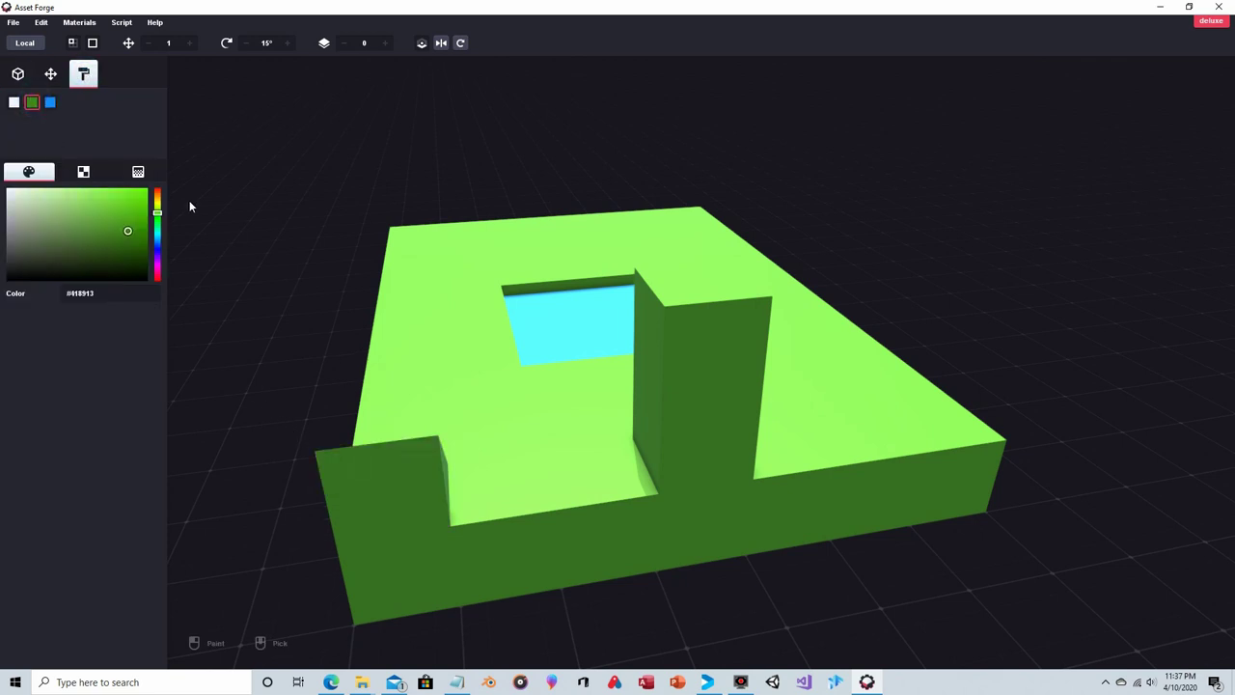
click(17, 74)
click(434, 495)
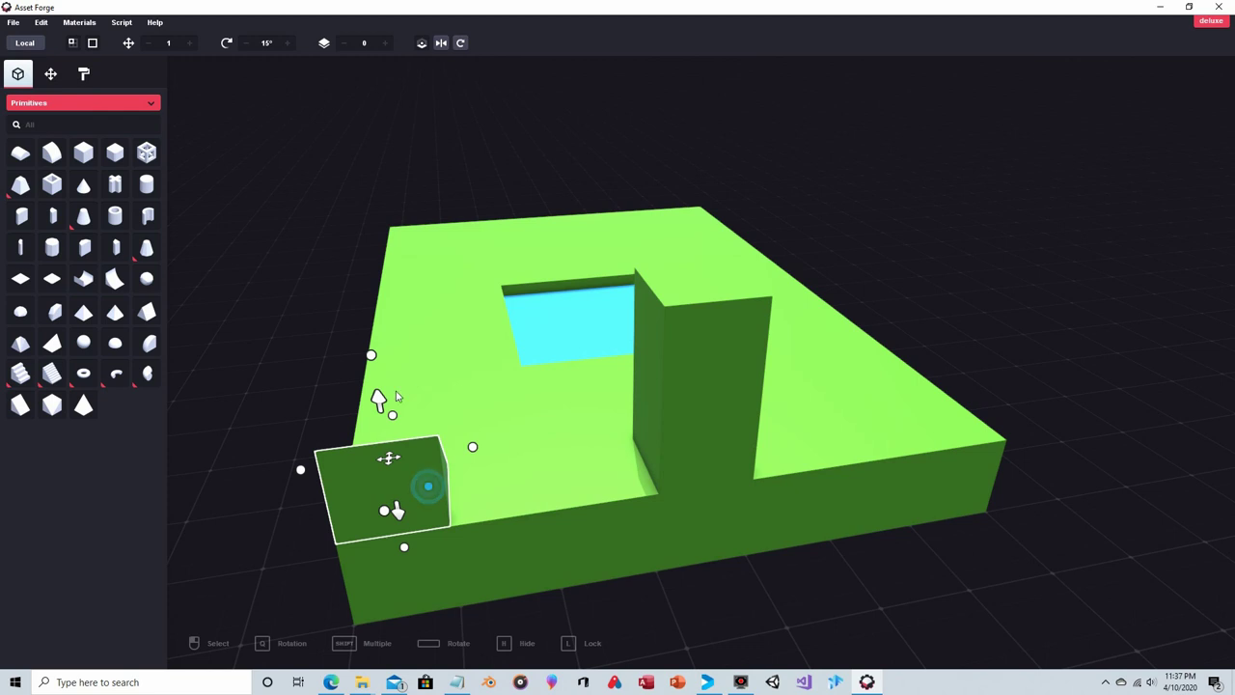
Step: Set the rotation step to 90° and rotate the corner piece twice into a sloping wedge
click(421, 44)
click(422, 44)
click(421, 45)
click(268, 43)
click(286, 44)
click(287, 44)
click(286, 44)
click(287, 44)
click(287, 43)
click(286, 43)
click(287, 43)
click(286, 43)
click(286, 43)
click(460, 43)
click(460, 44)
Step: Move the wedge up beside the tall column and lower it slightly into place
drag(379, 400, 359, 280)
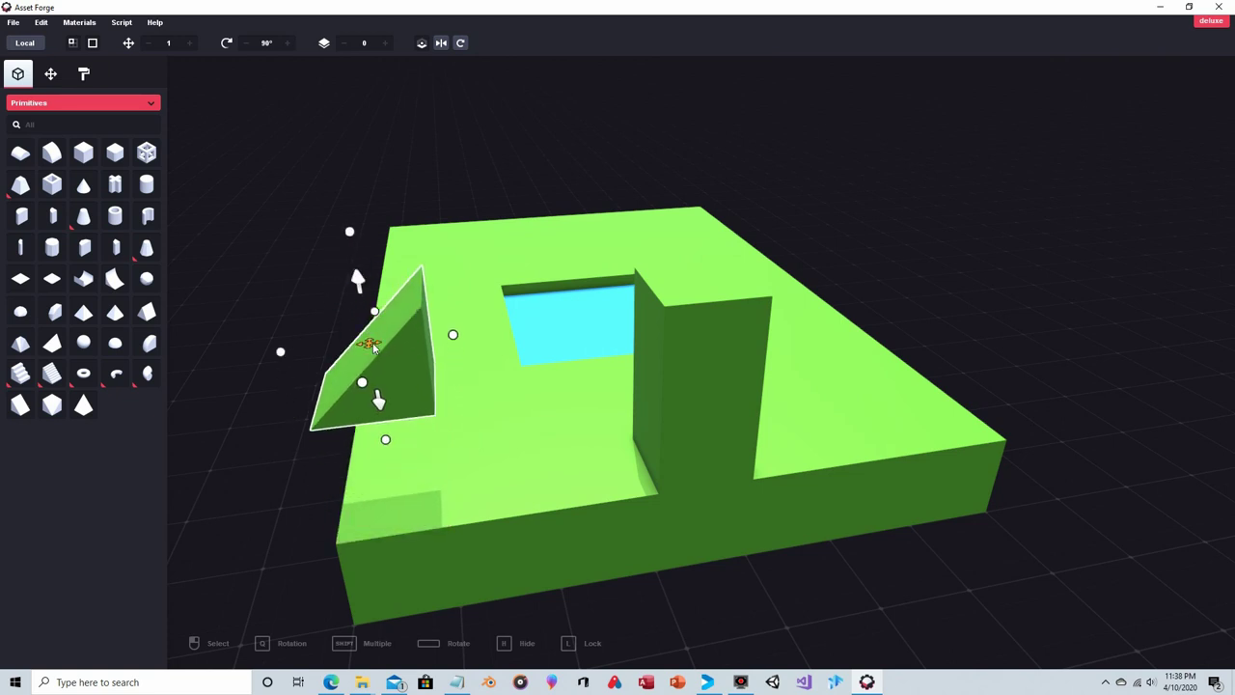
drag(377, 349, 604, 356)
right_drag(689, 242, 588, 203)
drag(472, 199, 473, 207)
mouse_move(353, 213)
right_down()
mouse_move(534, 200)
mouse_move(352, 212)
right_up()
Step: Copy the front box and slide the copy left to fill the gap
click(627, 424)
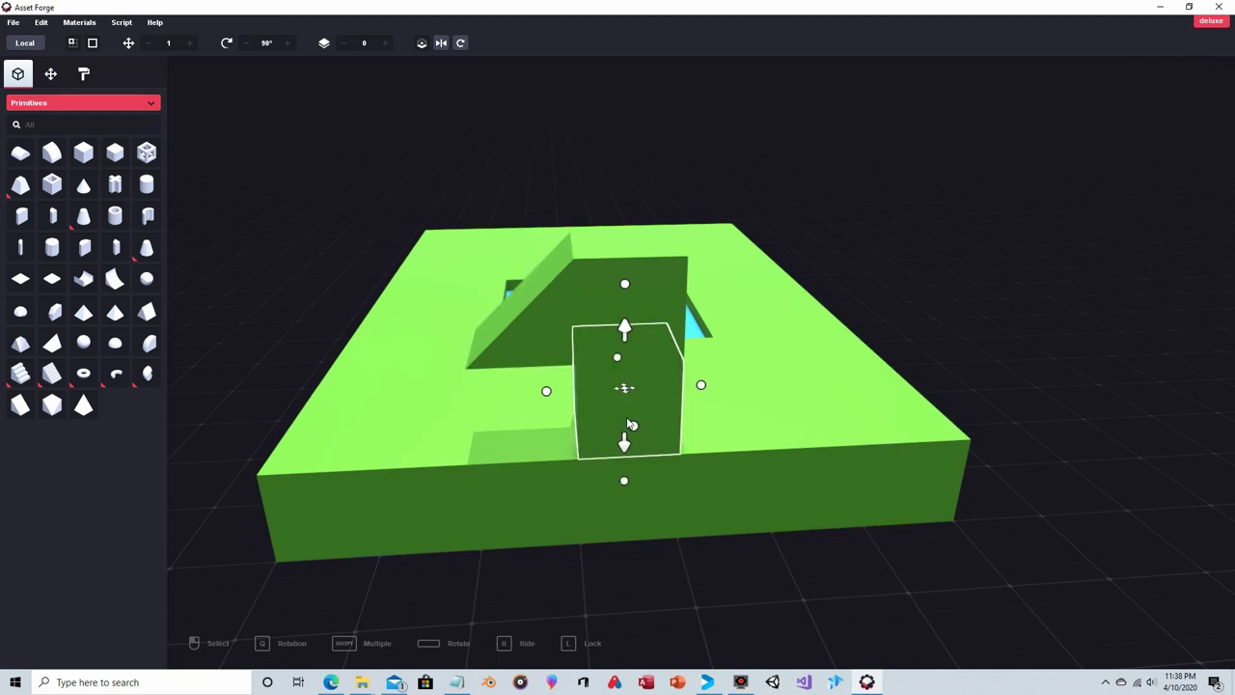
key(ctrl+d)
right_drag(629, 424, 551, 388)
mouse_move(551, 388)
mouse_down()
mouse_move(440, 394)
mouse_move(455, 394)
mouse_up()
click(868, 252)
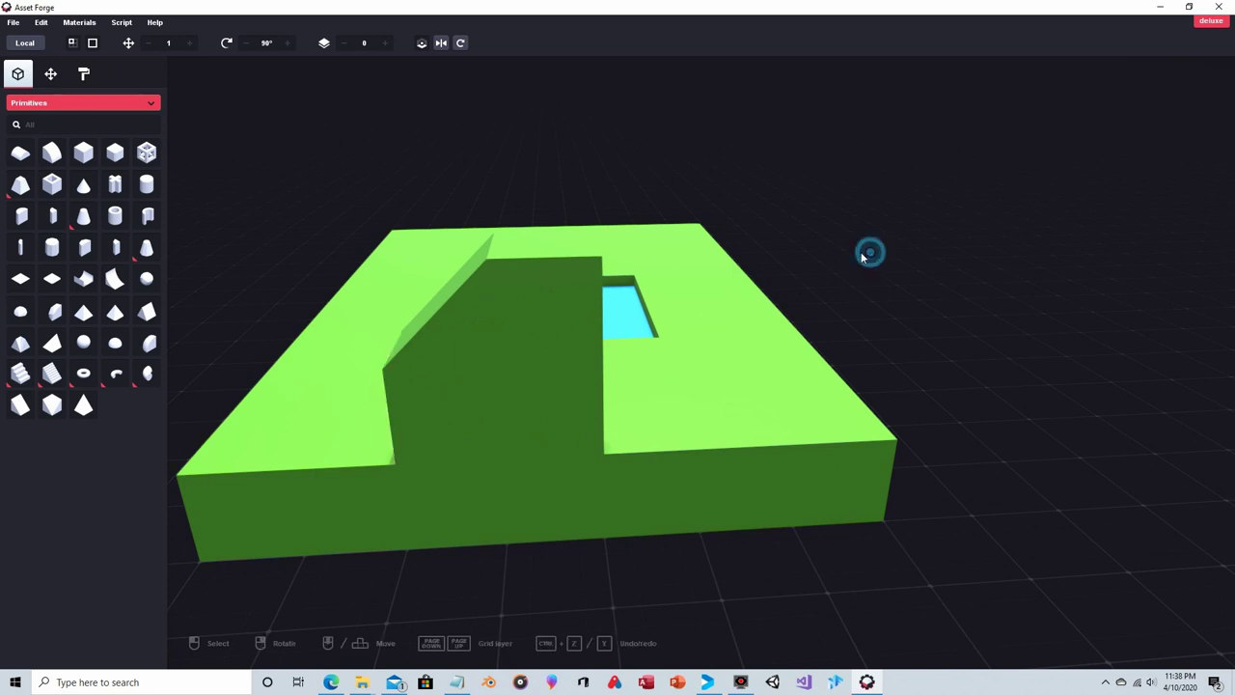
Step: Copy the raised wedge and move it left and down the slope to form a ramp
click(443, 315)
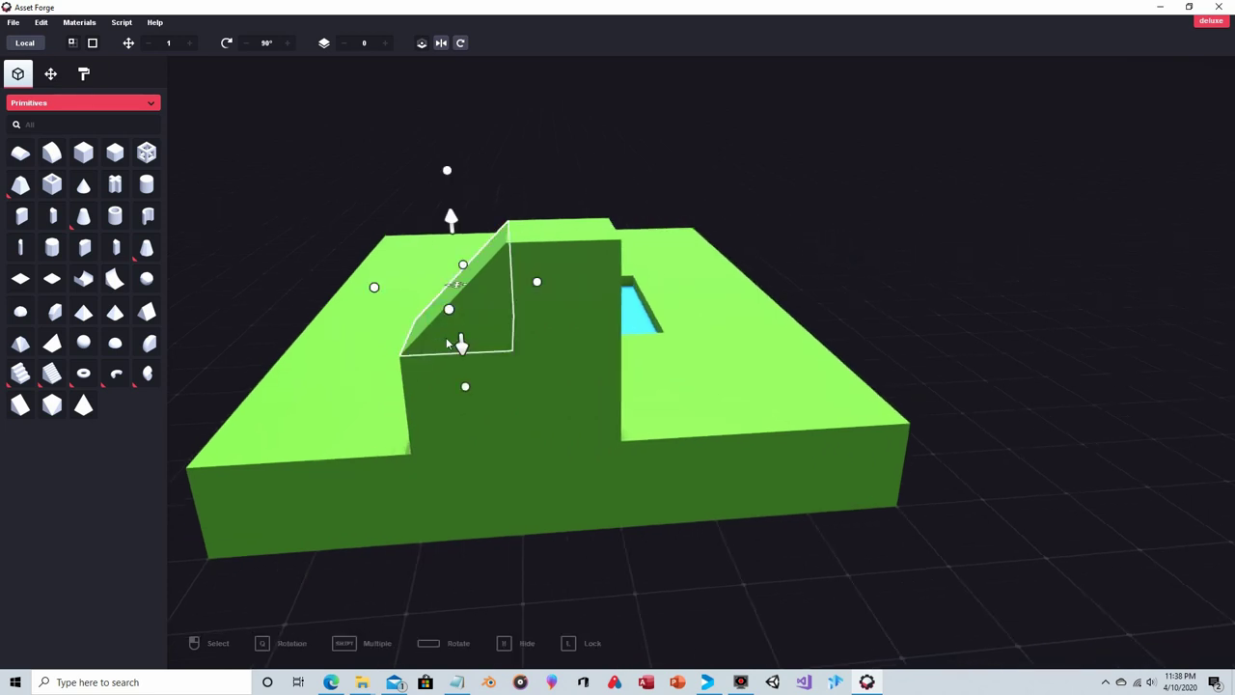
key(ctrl+d)
right_drag(460, 341, 540, 336)
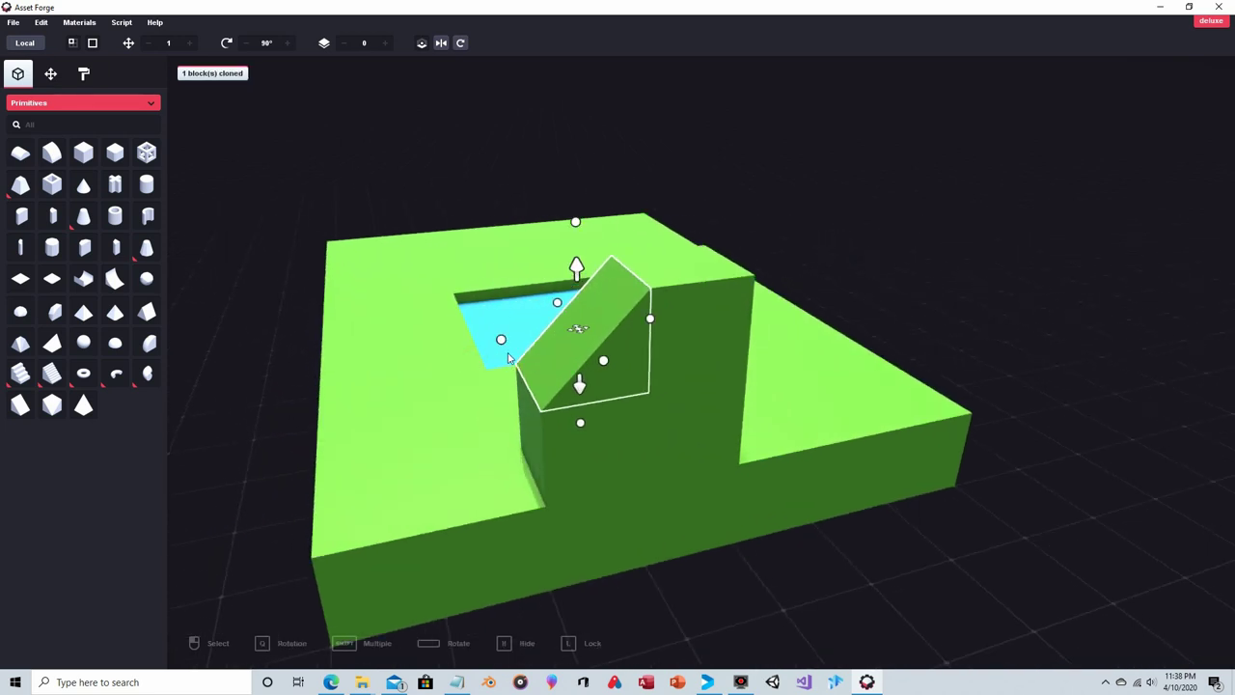
drag(584, 333, 466, 329)
mouse_move(487, 340)
right_down()
mouse_move(499, 347)
mouse_move(415, 255)
right_up()
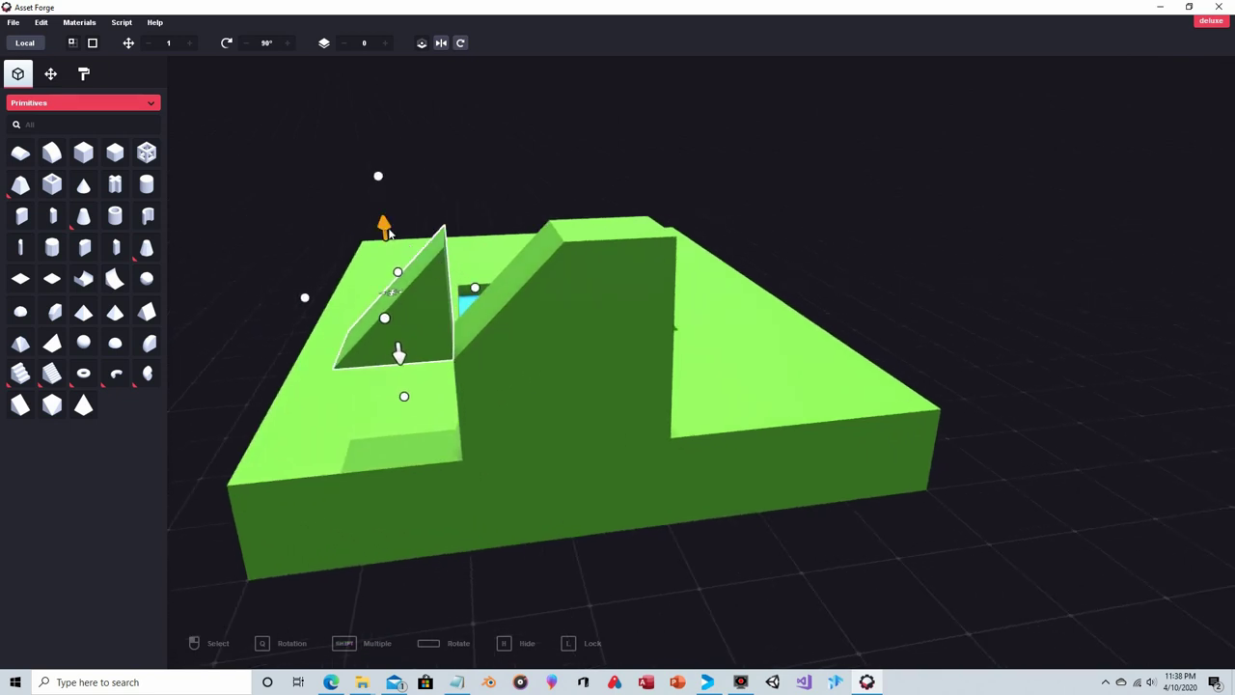
drag(384, 227, 394, 353)
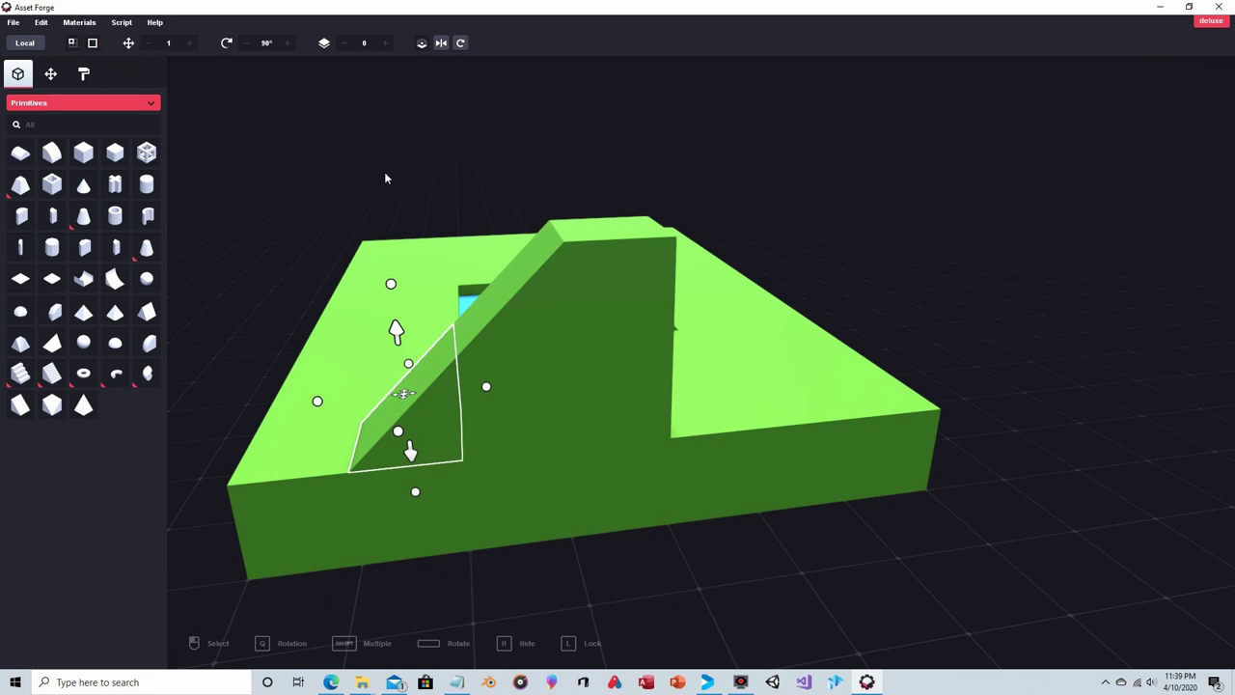
right_drag(384, 172, 559, 185)
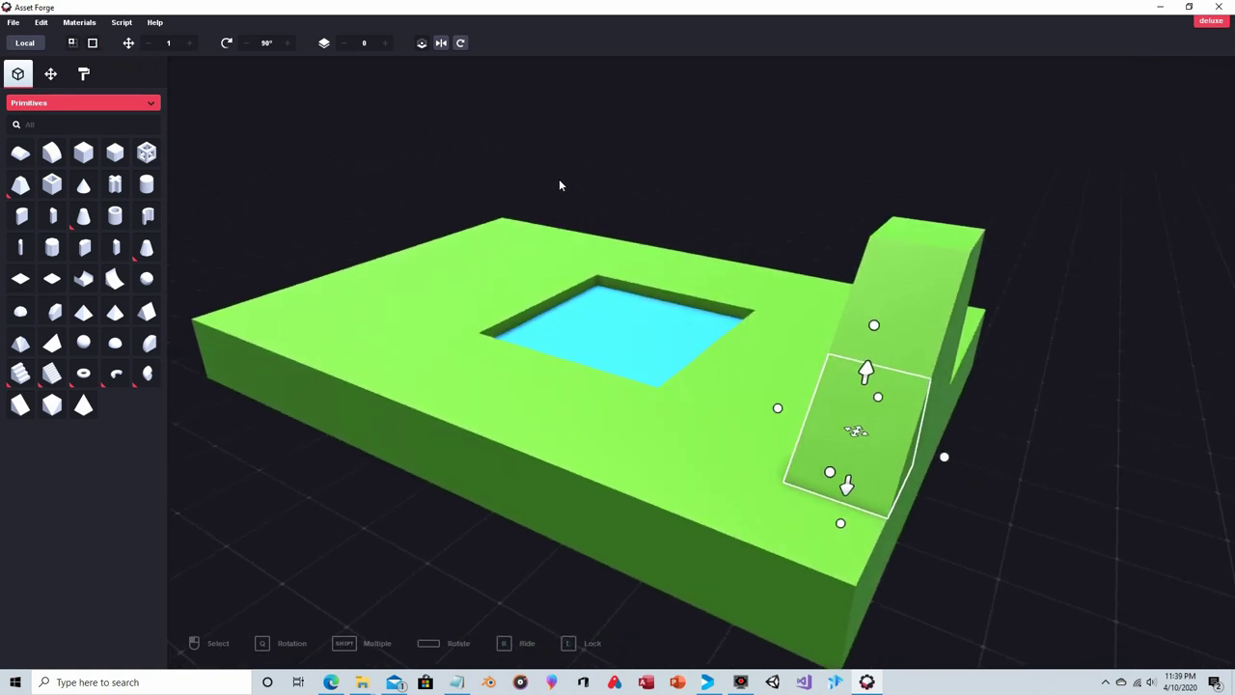
right_drag(695, 210, 1039, 226)
click(1071, 355)
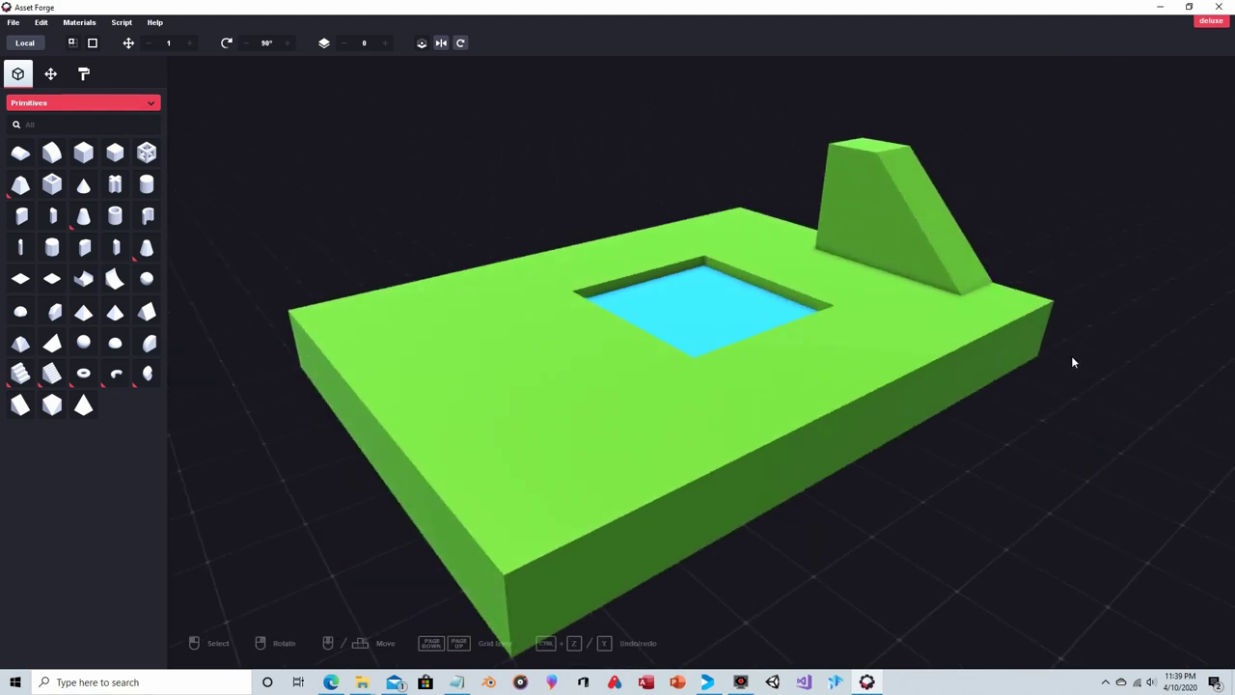
right_drag(959, 290, 730, 234)
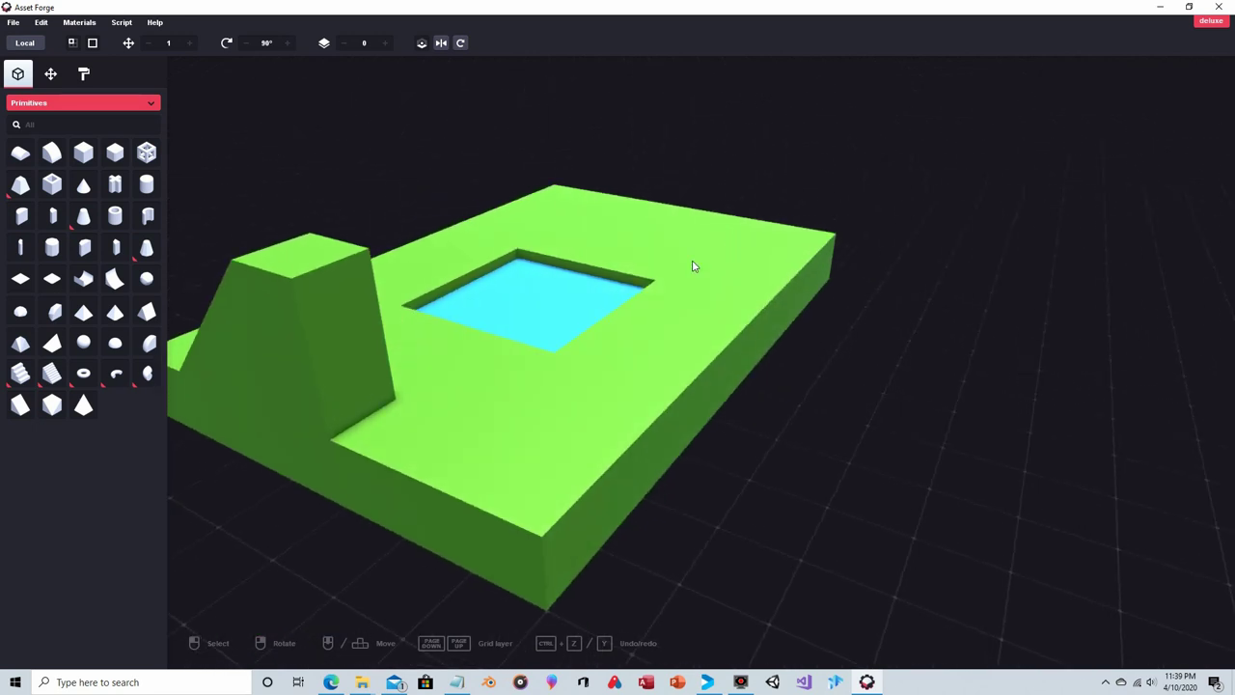
Step: Copy the raised wall block and move the copy in front of the pool
right_drag(606, 228, 643, 224)
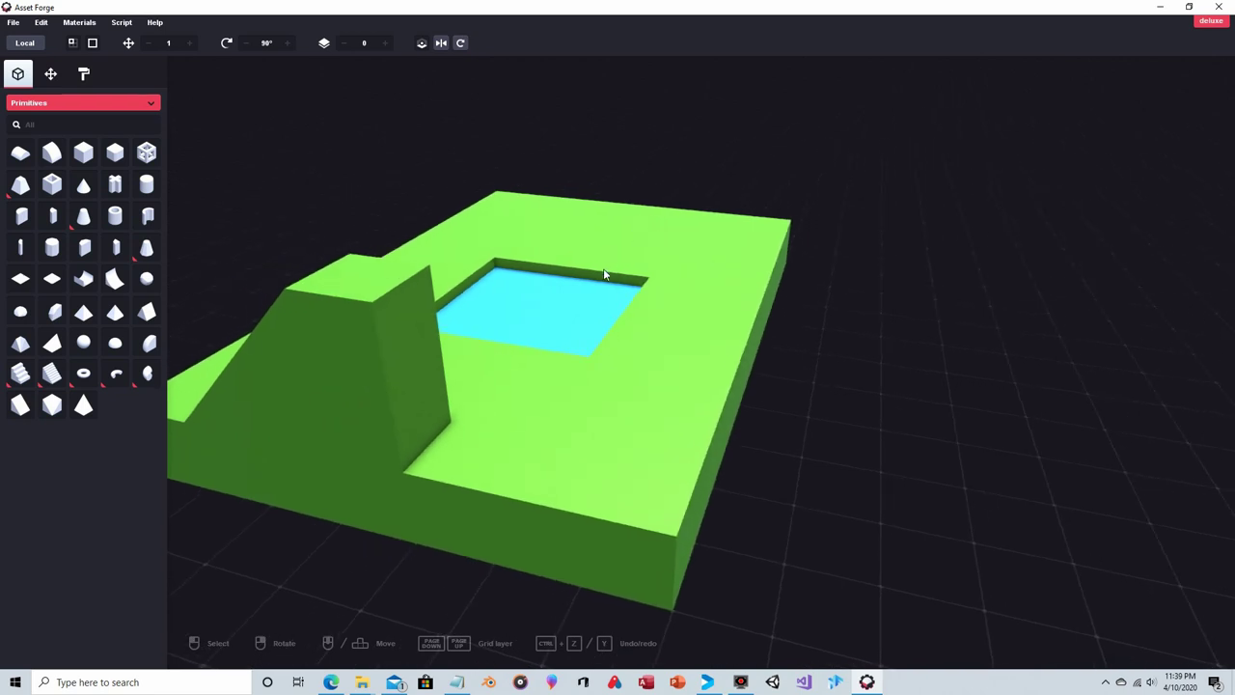
right_drag(604, 274, 645, 257)
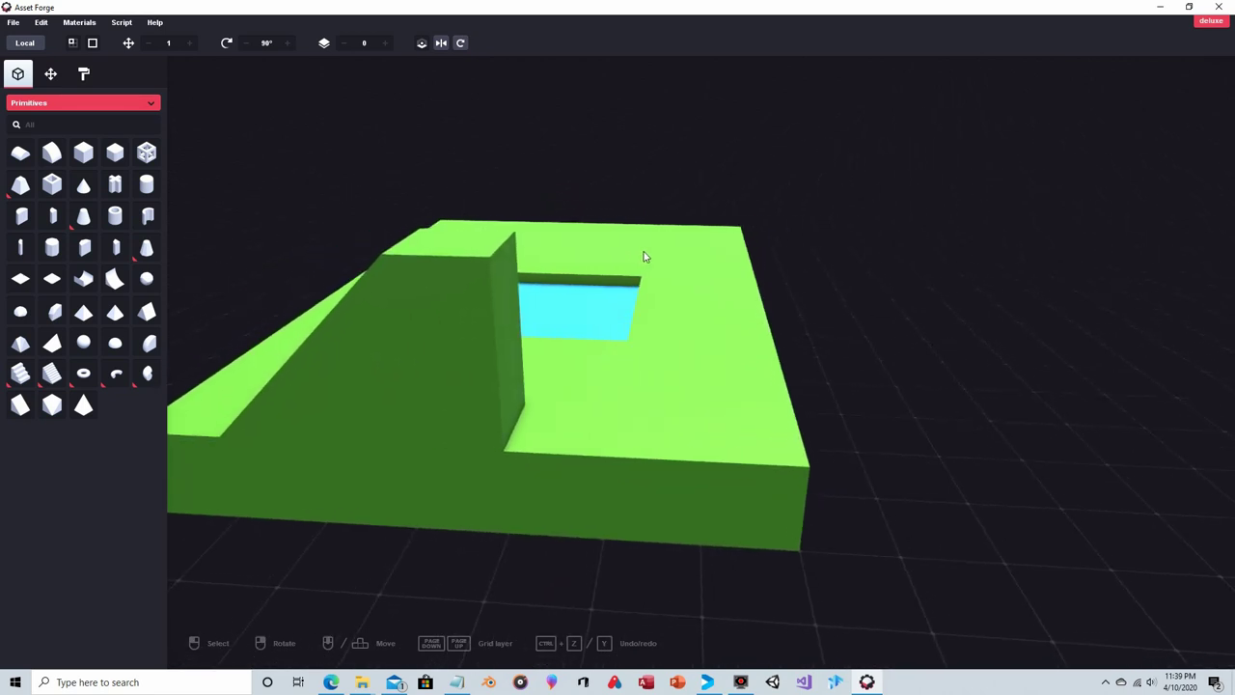
click(506, 412)
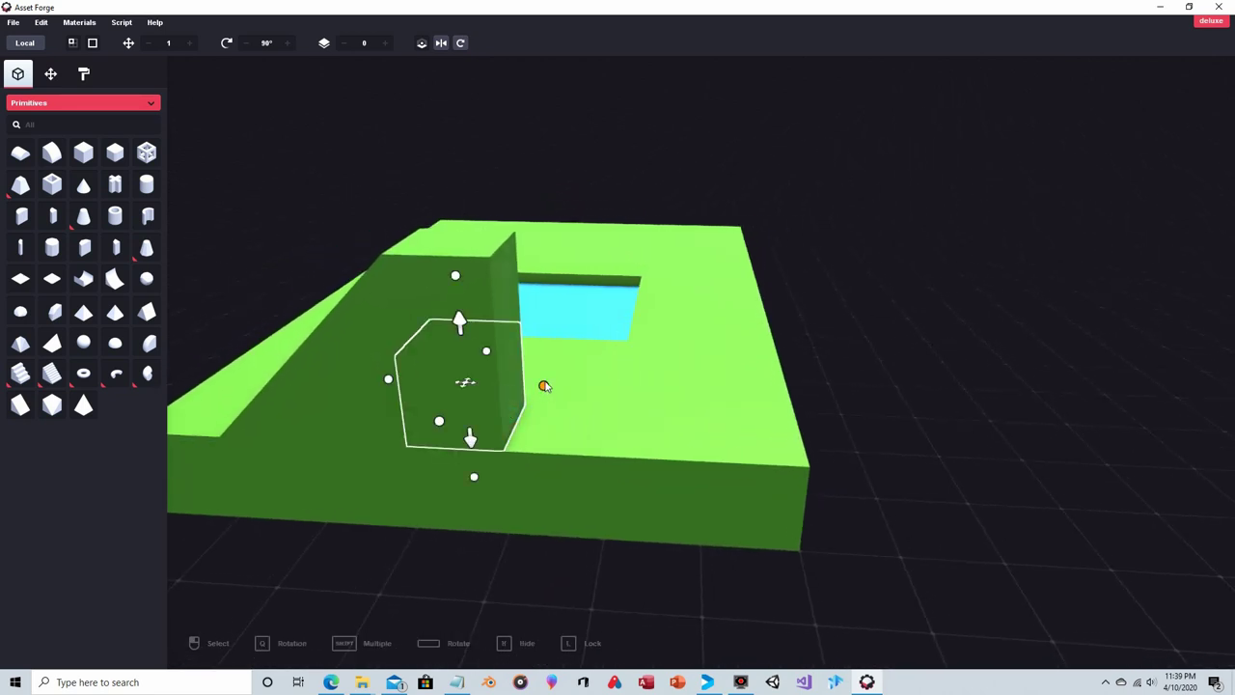
key(ctrl+d)
right_drag(543, 383, 463, 384)
click(439, 384)
drag(440, 384, 518, 406)
right_drag(904, 391, 589, 373)
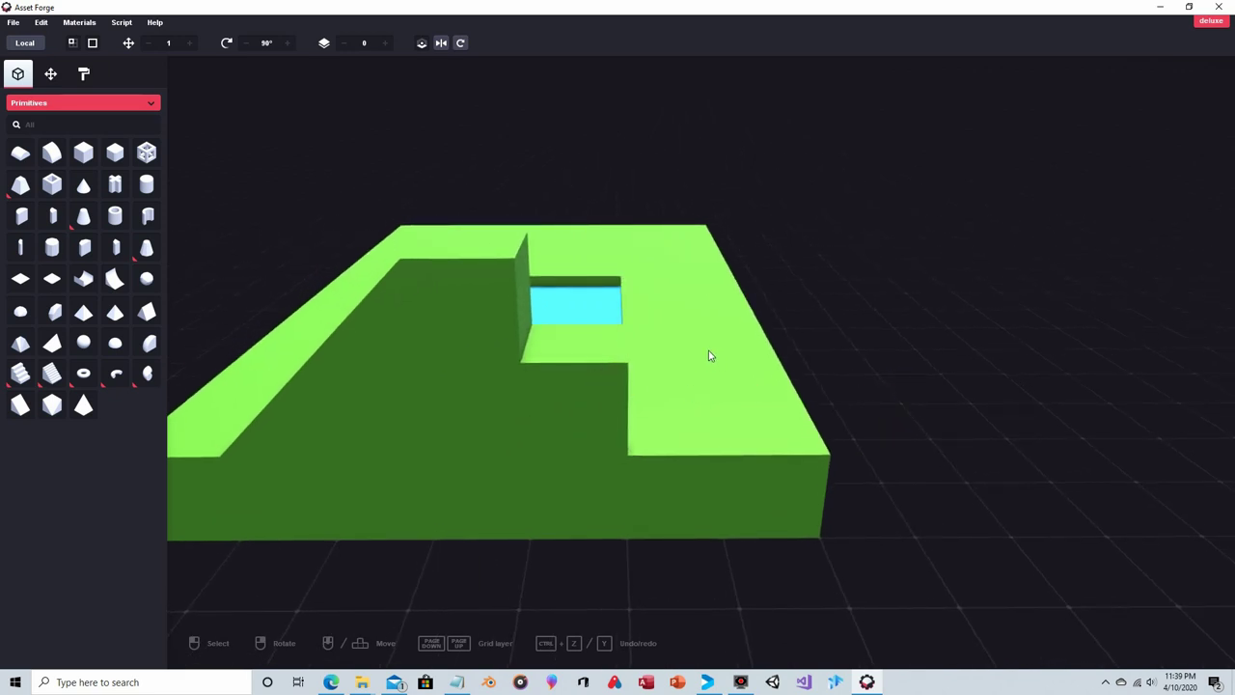
Step: Clone that block, move it back toward the pool beside the ridge, and lower its top
click(586, 362)
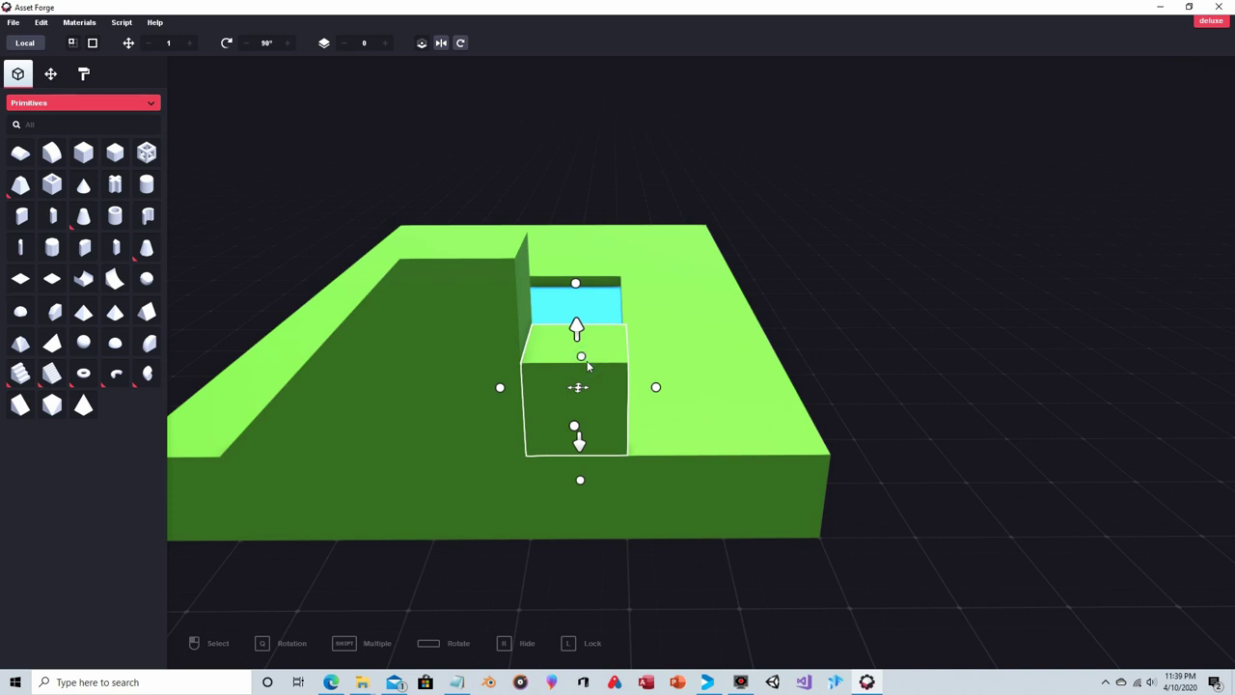
key(ctrl+d)
middle_drag(575, 326, 546, 326)
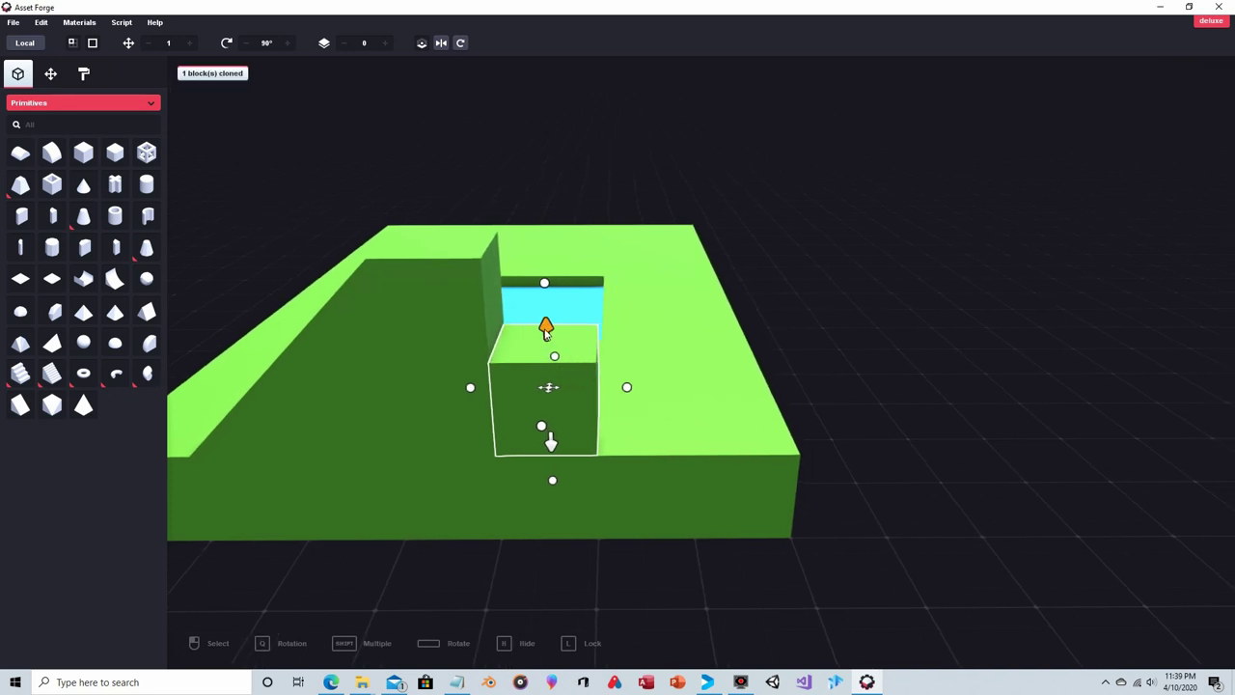
drag(546, 328, 540, 234)
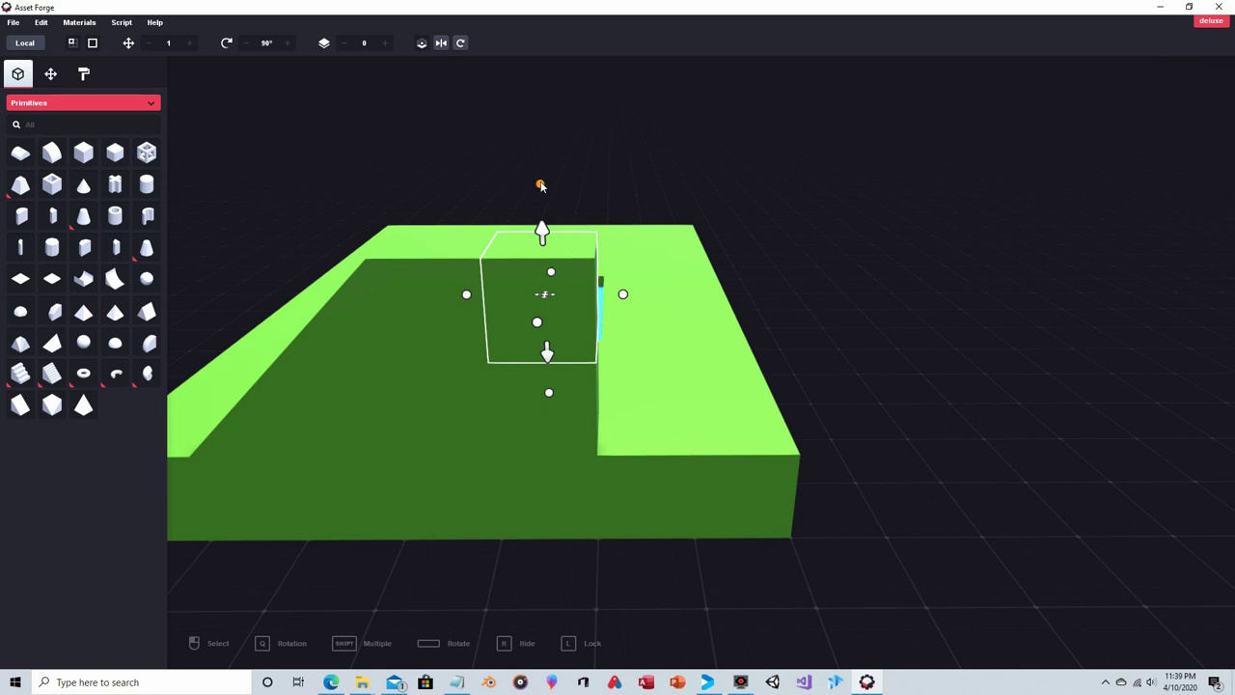
right_drag(540, 185, 376, 244)
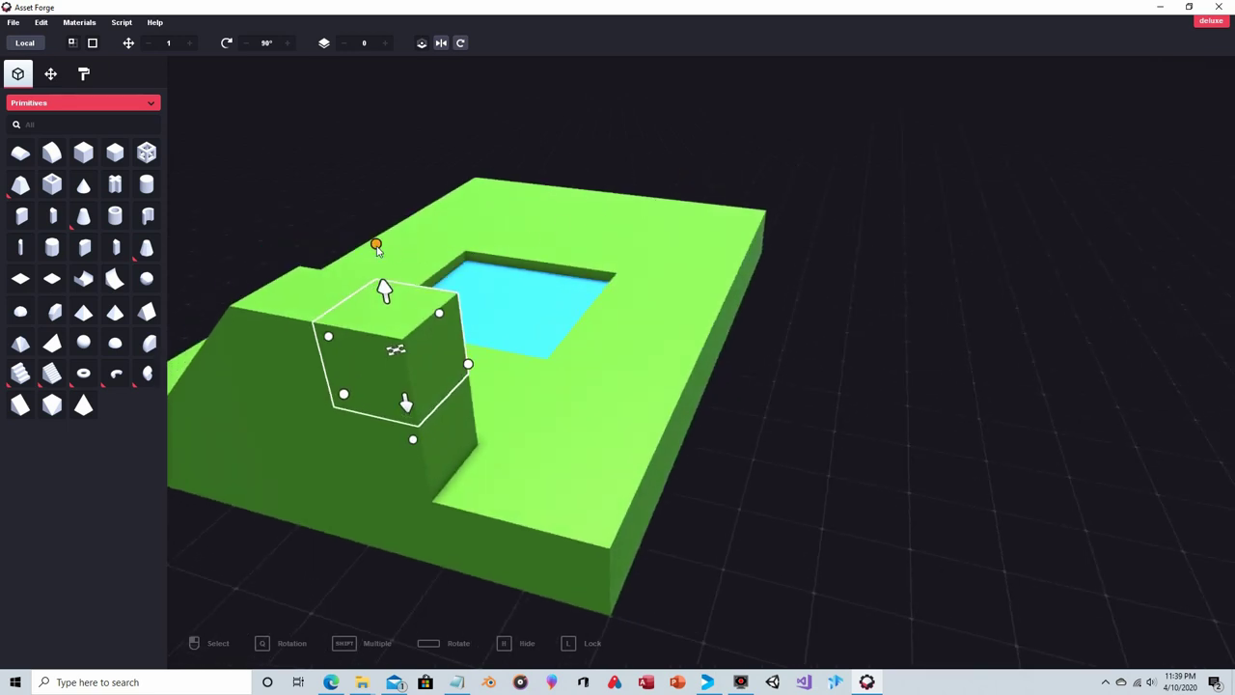
drag(376, 246, 385, 311)
right_drag(386, 310, 590, 234)
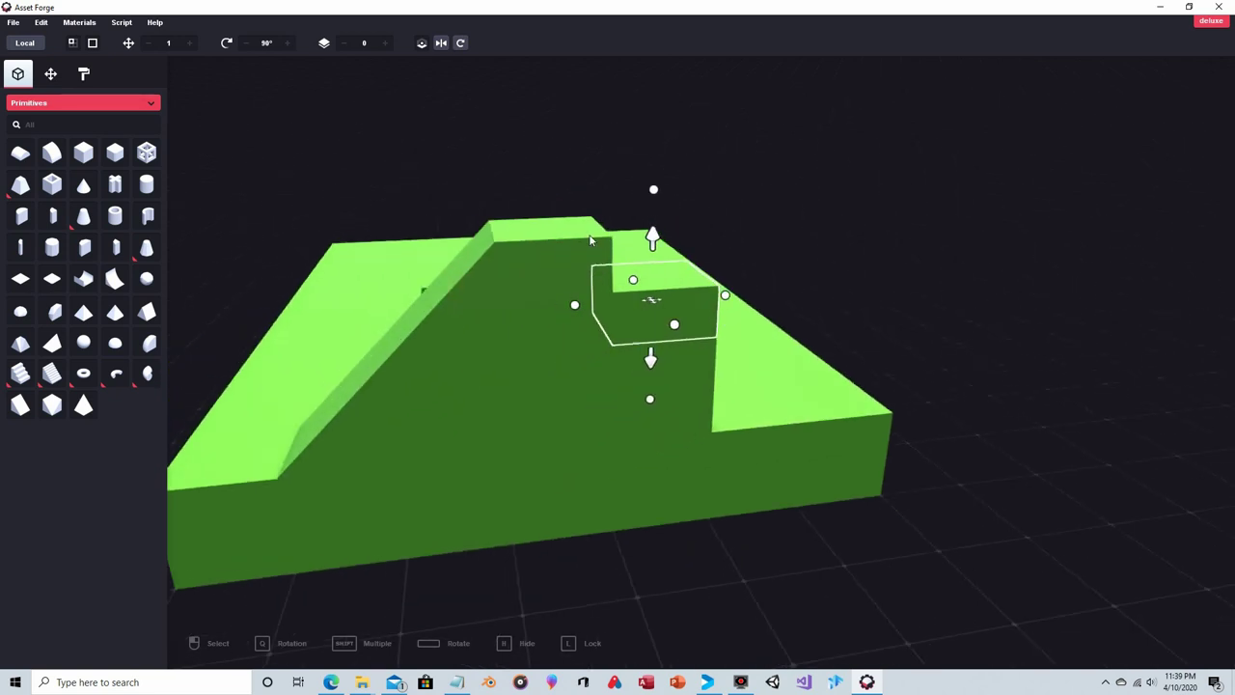
Step: Set the step block's scale to 1, 0.5, 1 in the Transform properties
click(51, 75)
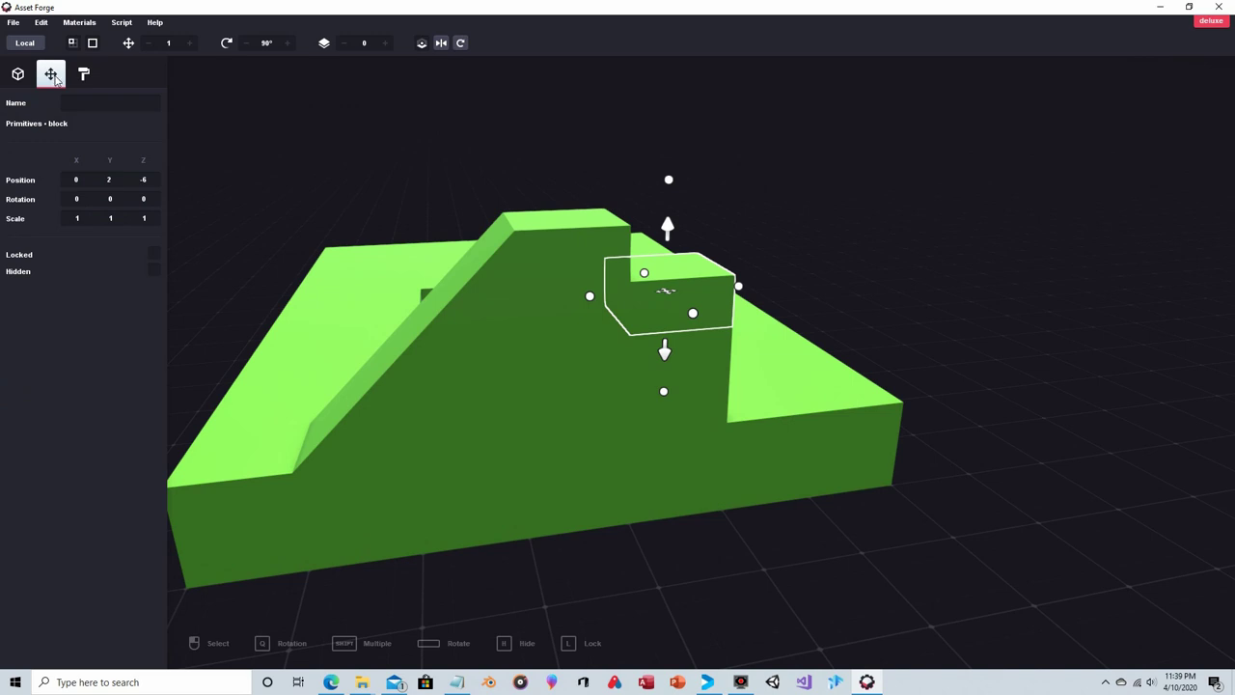
click(884, 221)
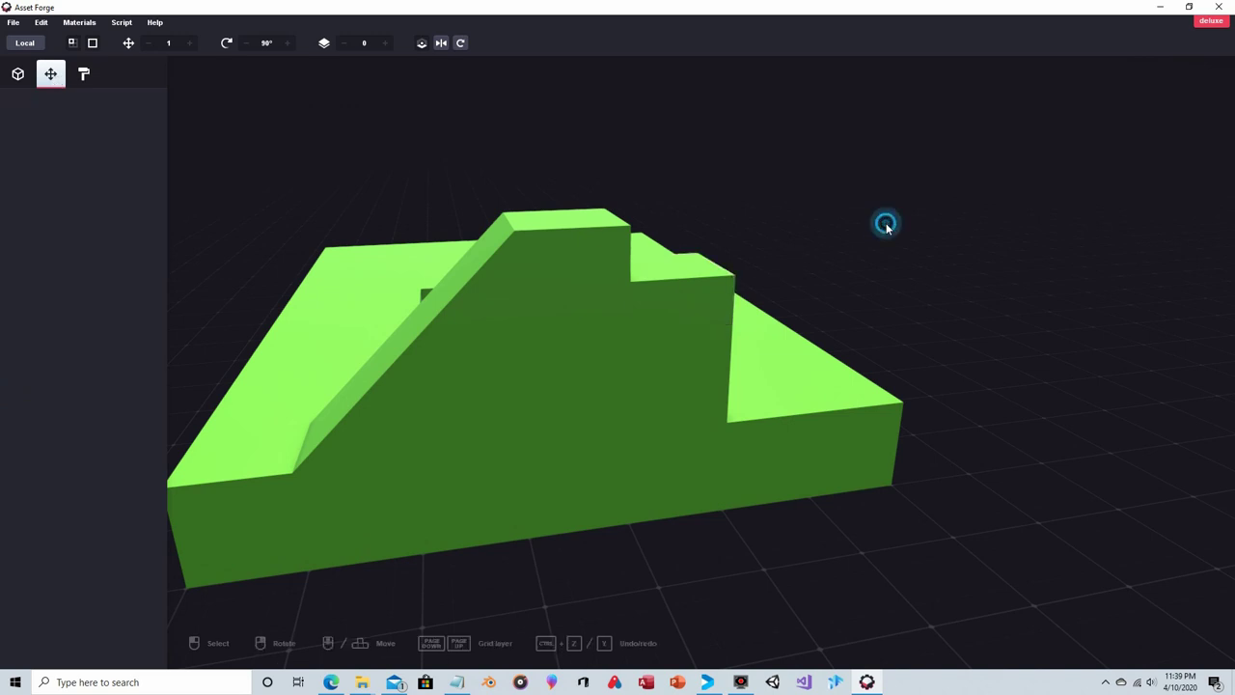
click(674, 281)
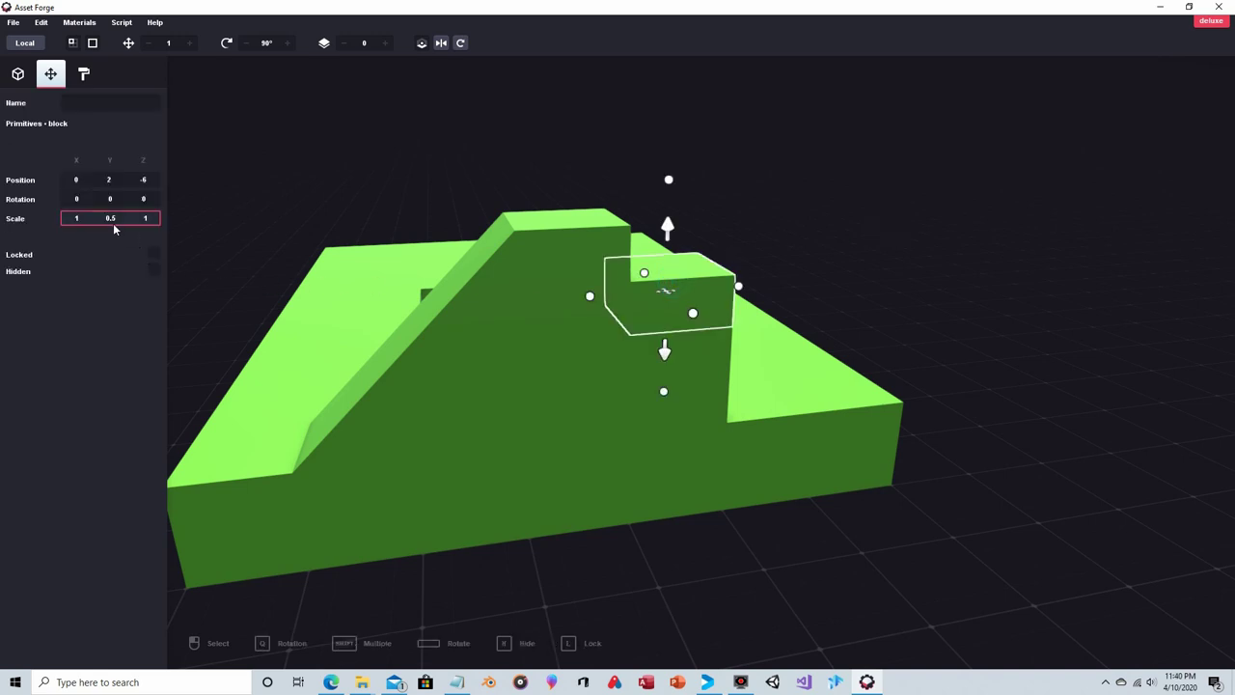
click(778, 179)
right_drag(777, 178, 737, 191)
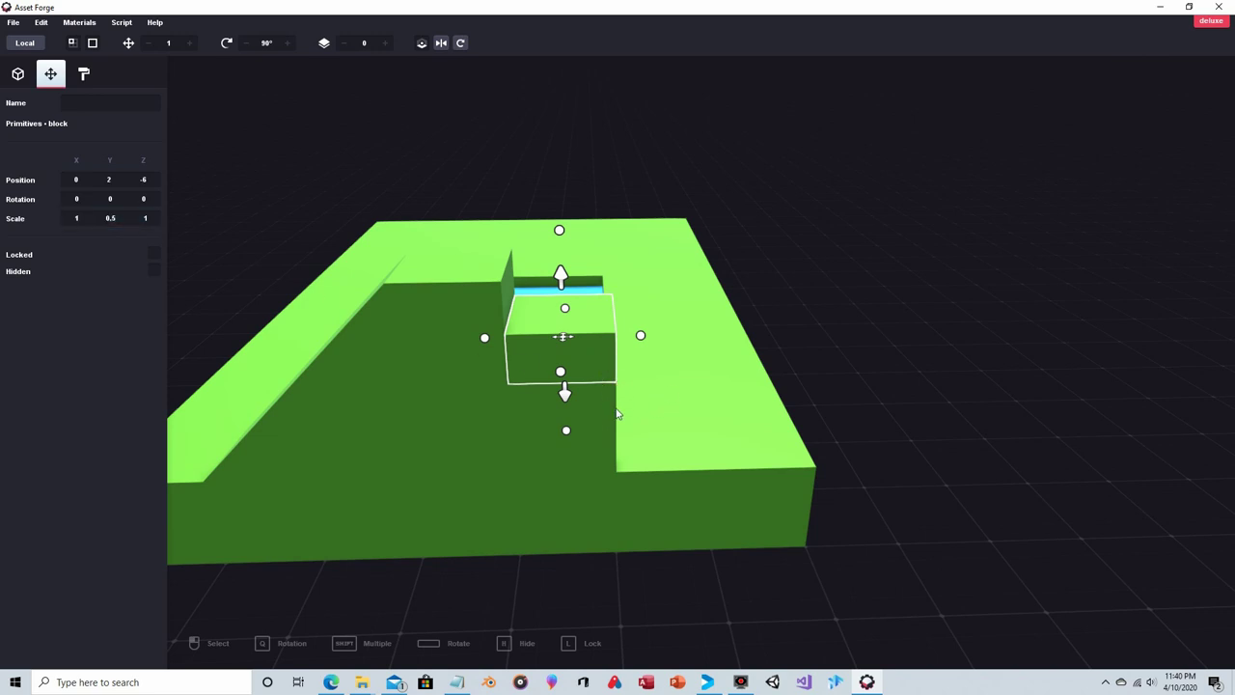
Step: Restore the block's full height, then copy it and slide the copy sideways along X
key(ctrl+z)
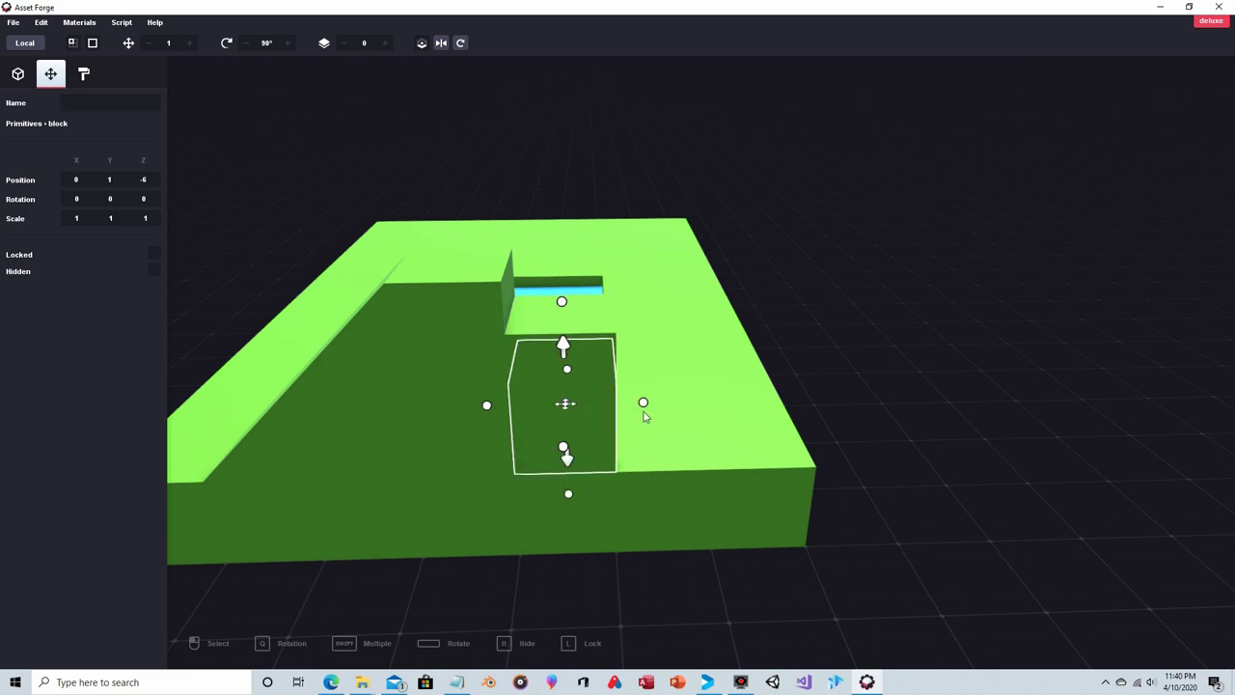
key(ctrl+d)
mouse_move(522, 417)
mouse_down()
mouse_move(581, 407)
mouse_move(624, 418)
mouse_up()
click(808, 386)
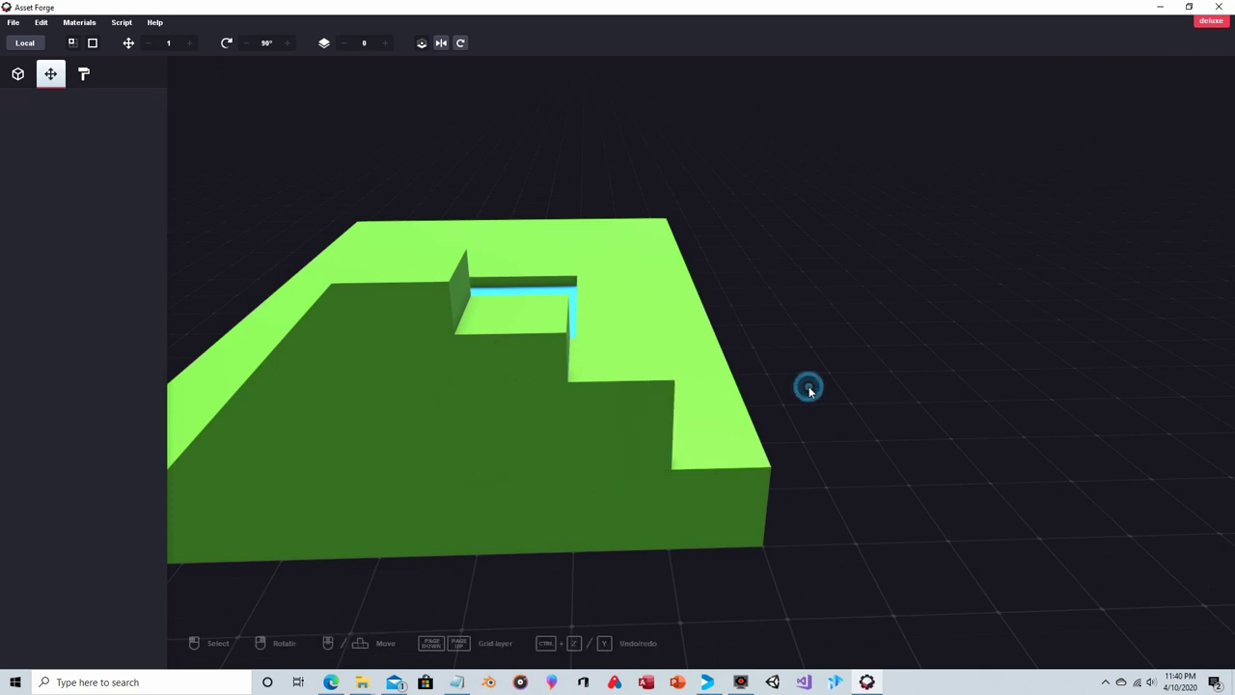
right_drag(809, 386, 786, 382)
Step: Copy the small notch block, shift it two units along X, and lower it a step
click(584, 328)
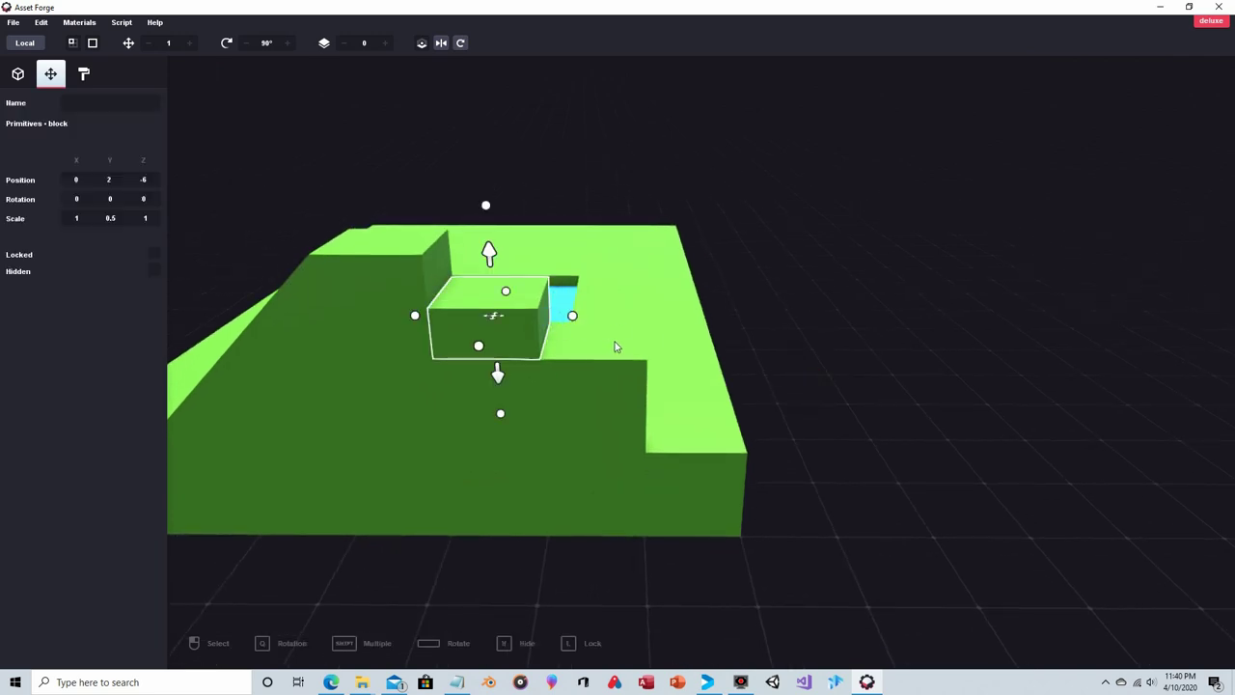
key(ctrl+d)
mouse_move(492, 316)
mouse_down()
mouse_move(644, 337)
mouse_move(689, 359)
mouse_up()
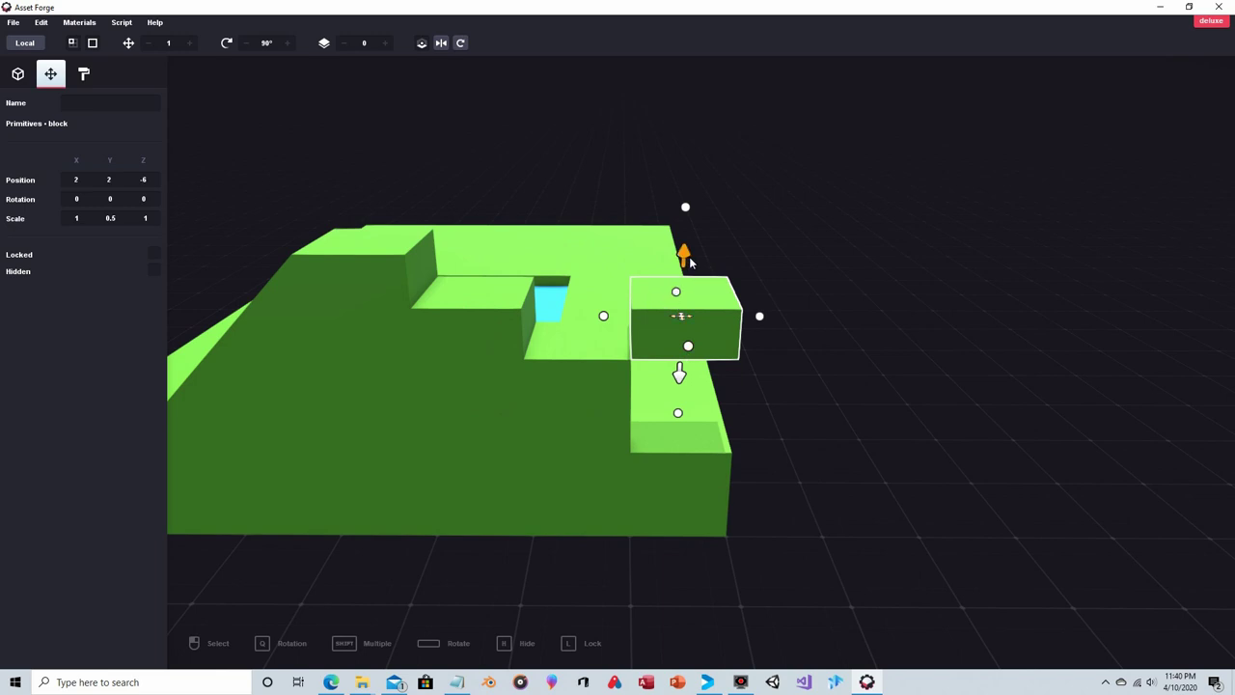
drag(684, 255, 692, 384)
click(793, 346)
right_drag(672, 355, 698, 338)
right_drag(772, 243, 314, 450)
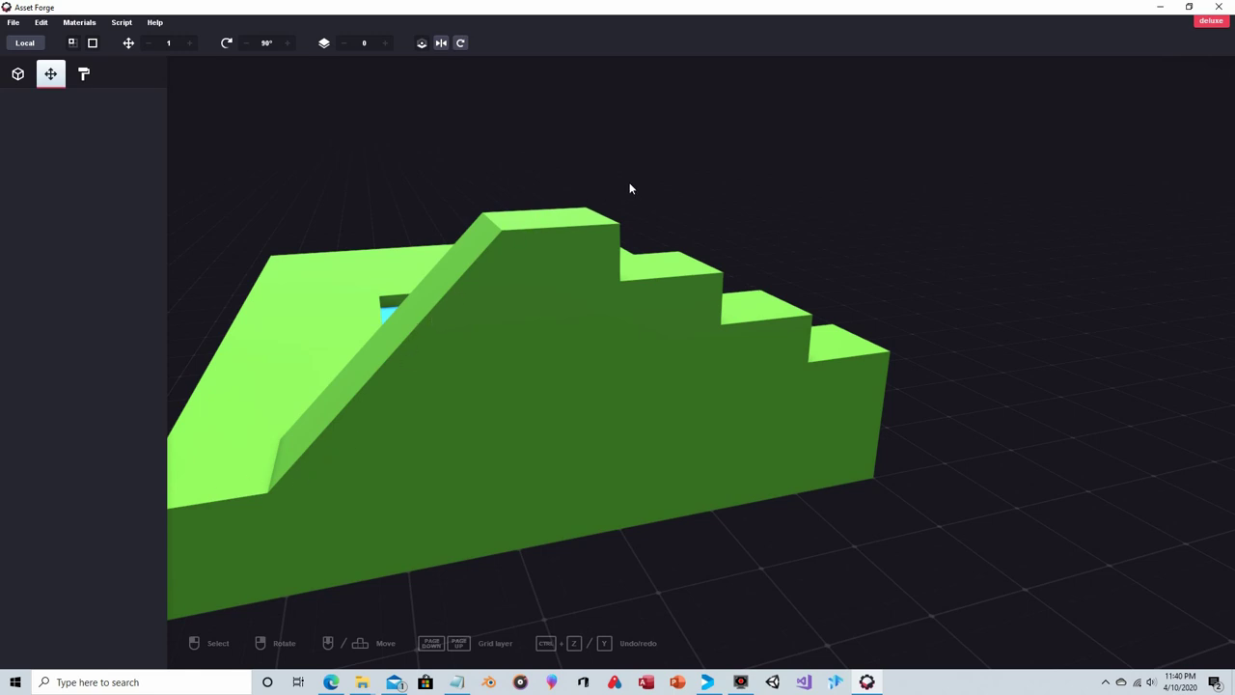
right_drag(629, 183, 500, 398)
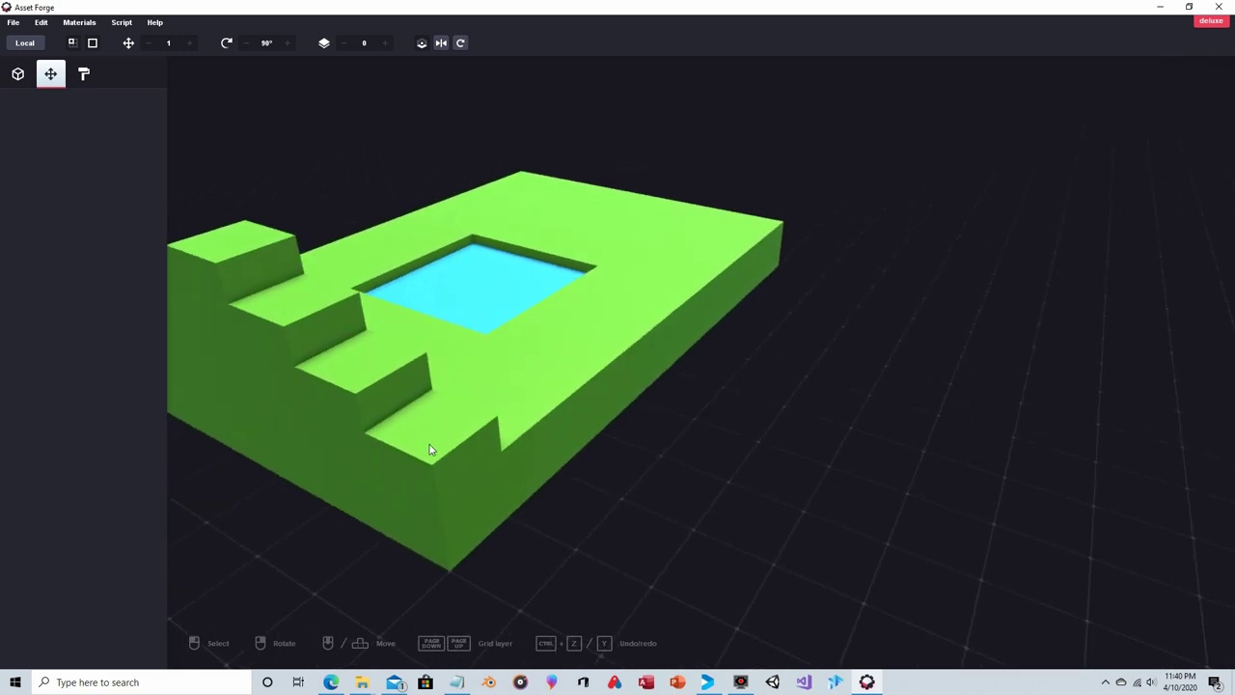
right_drag(356, 273, 516, 430)
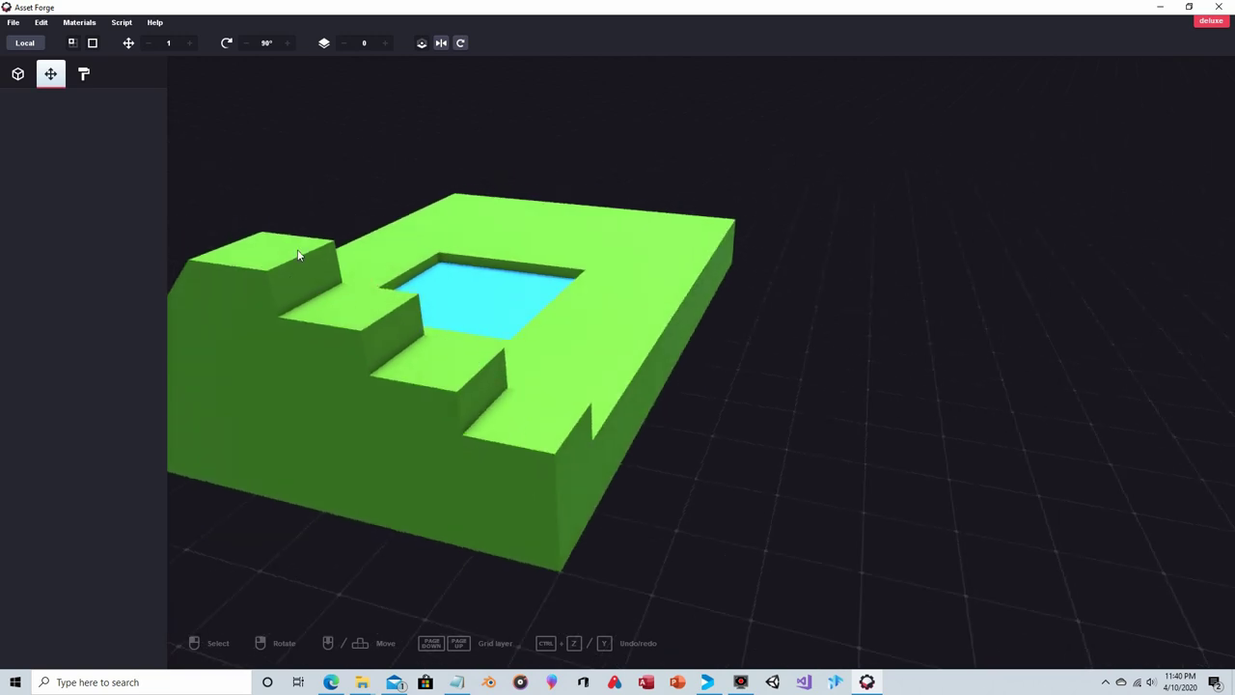
right_drag(525, 262, 678, 257)
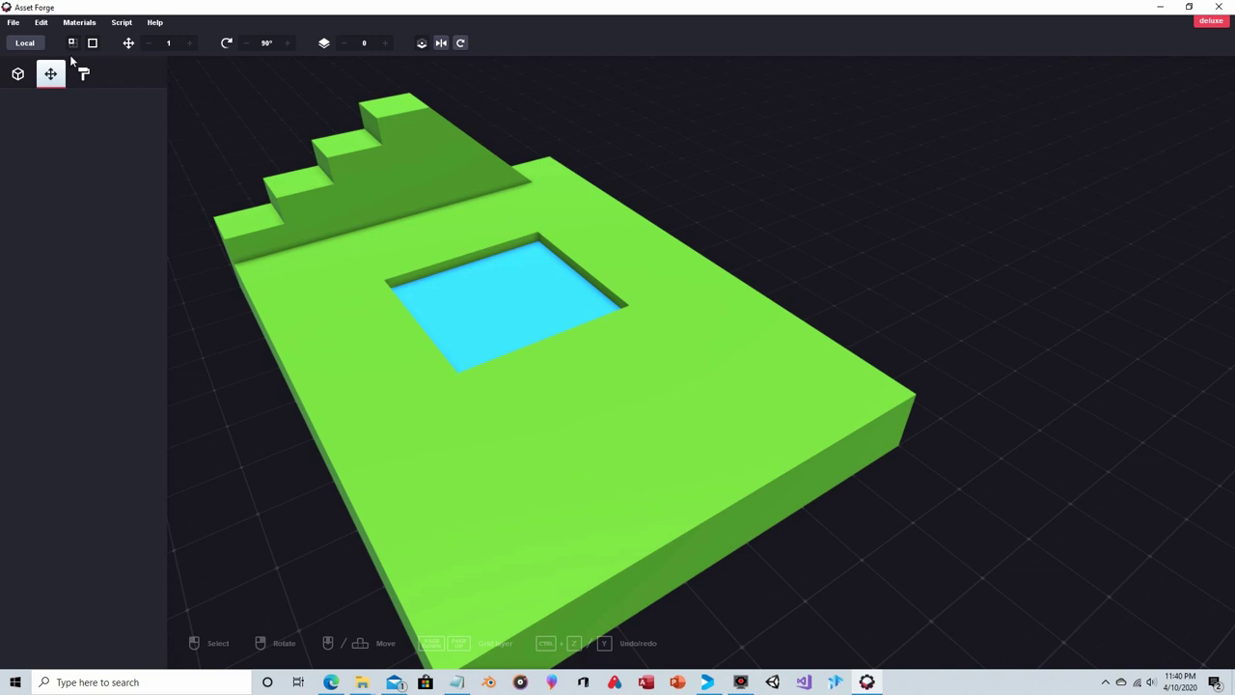
Step: Place a wooden crate from the Western set on the platform in front of the lake
click(17, 73)
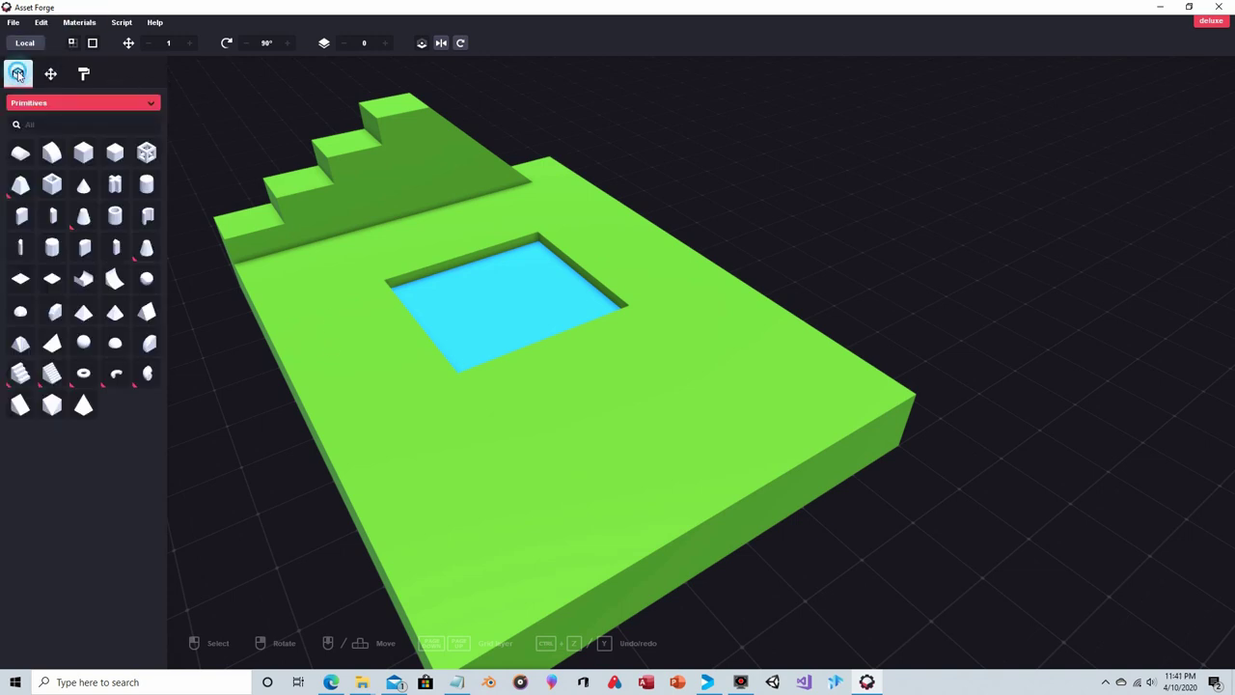
click(41, 103)
scroll(72, 174, down, 3)
scroll(72, 174, down, 2)
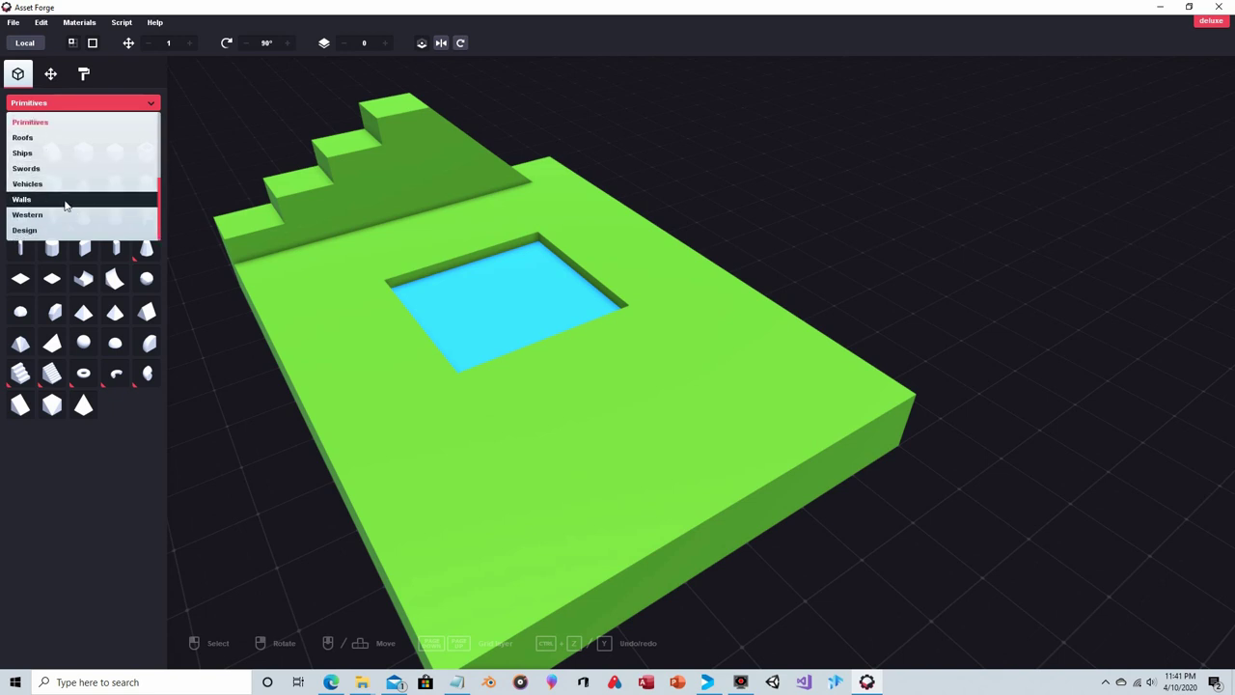
click(68, 213)
click(84, 152)
click(338, 398)
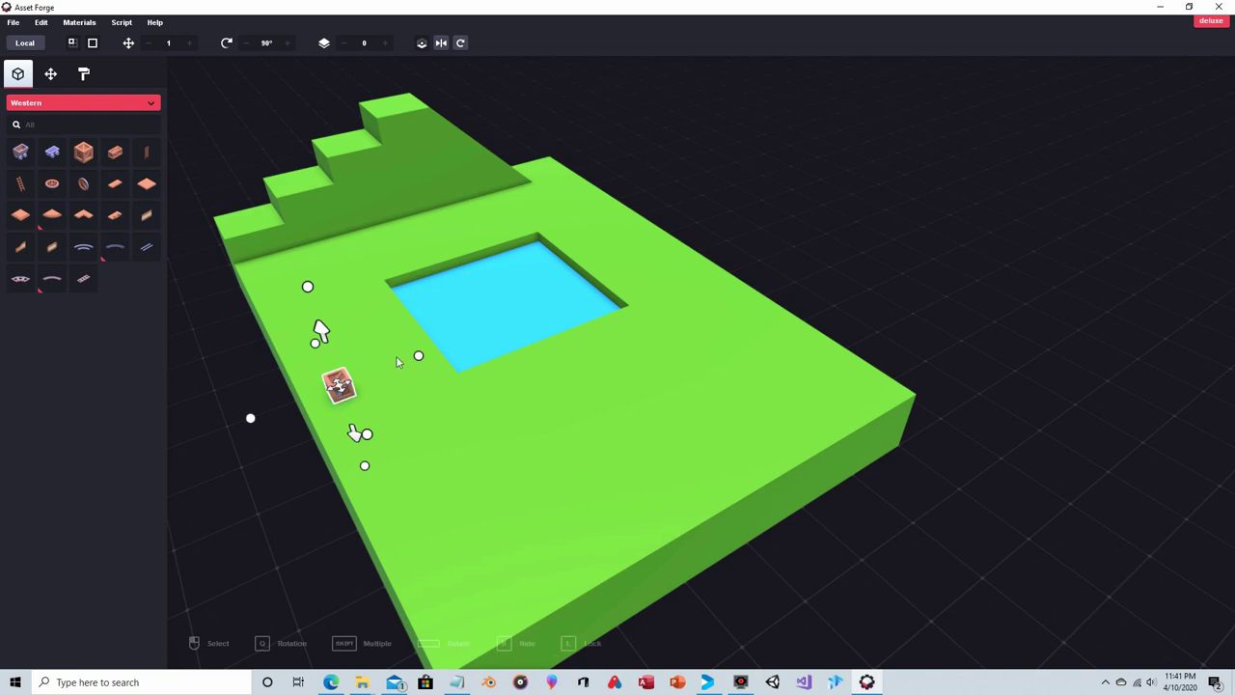
right_drag(385, 353, 412, 317)
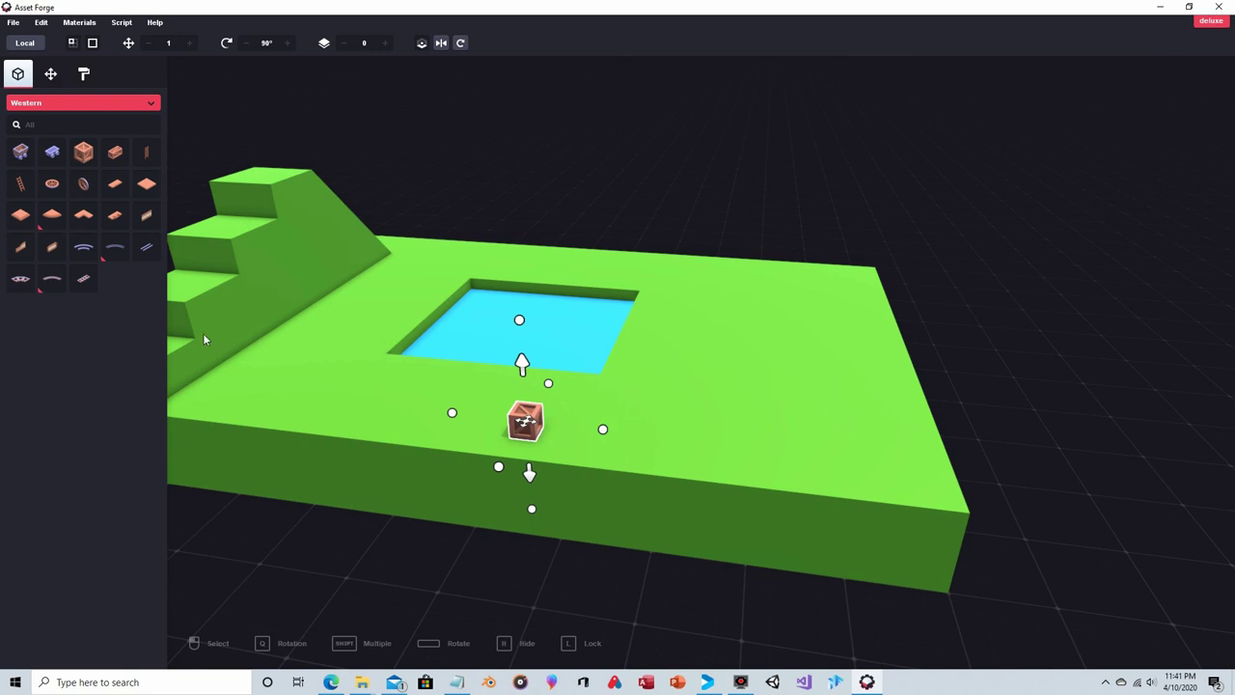
Step: Set the crate's scale to 3, 3, 3 in the Transform tab
click(46, 77)
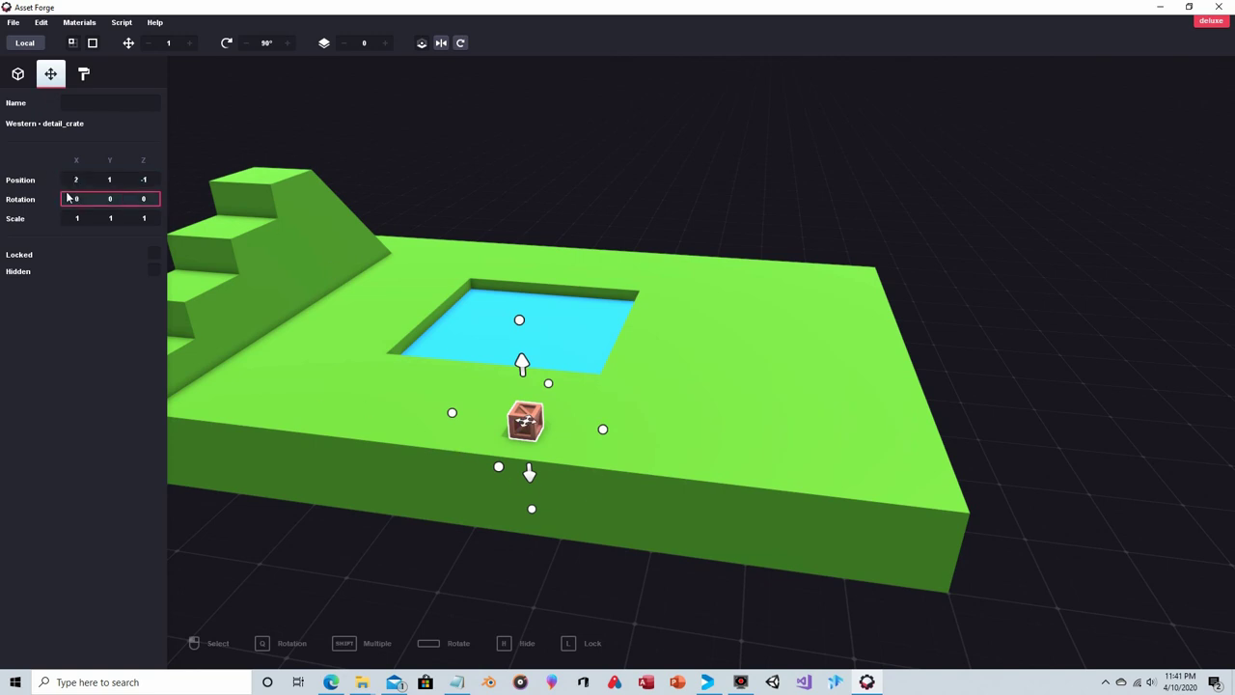
click(79, 219)
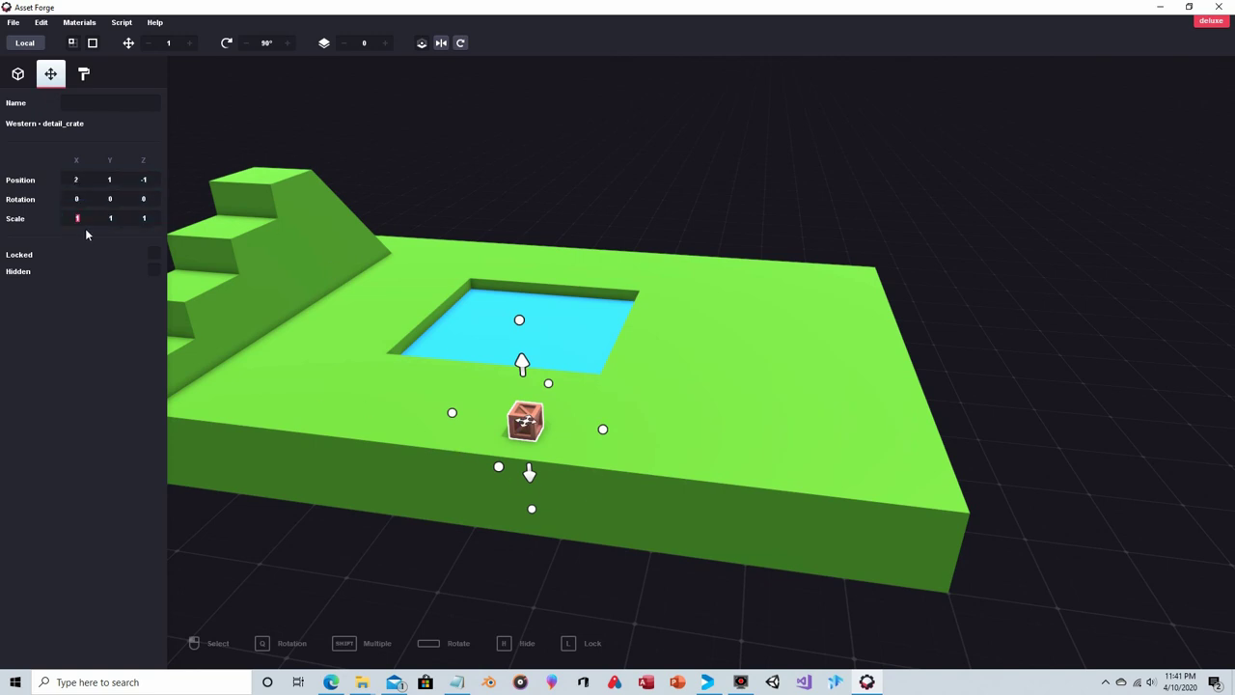
text(3)
click(114, 218)
text(3)
click(150, 220)
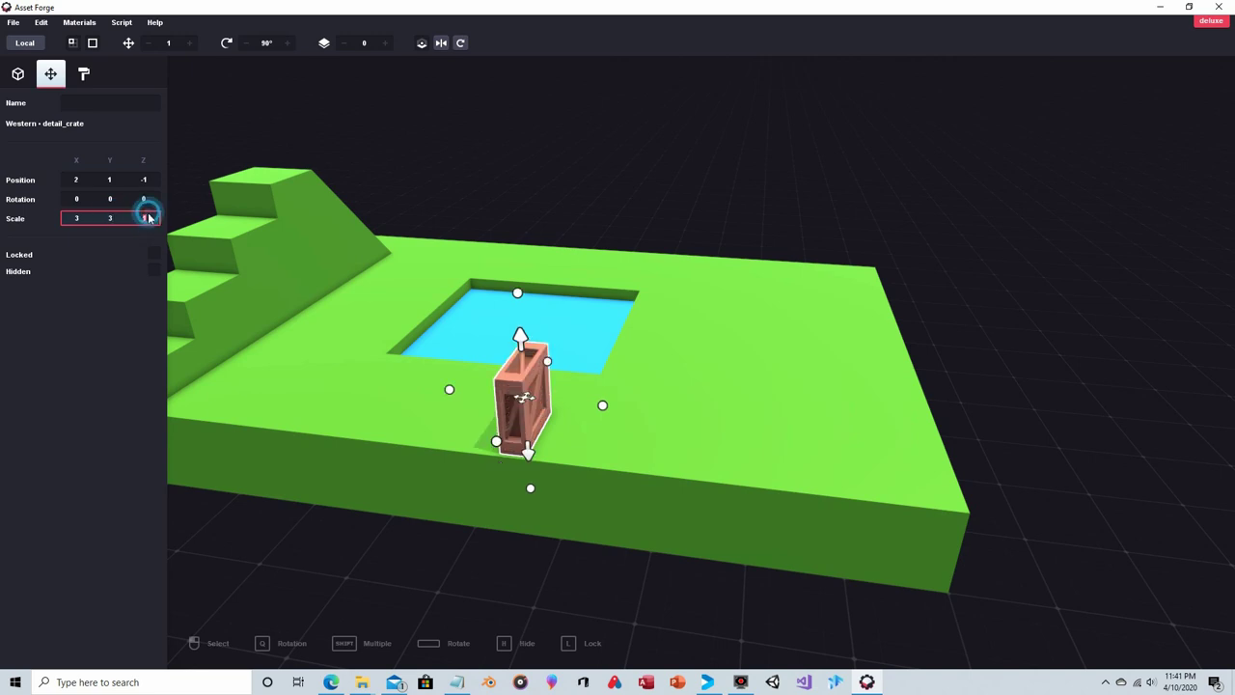
text(3)
Step: Move the crate onto the platform surface at position 2, 1, -1
right_drag(603, 316, 600, 291)
drag(600, 291, 597, 374)
click(604, 430)
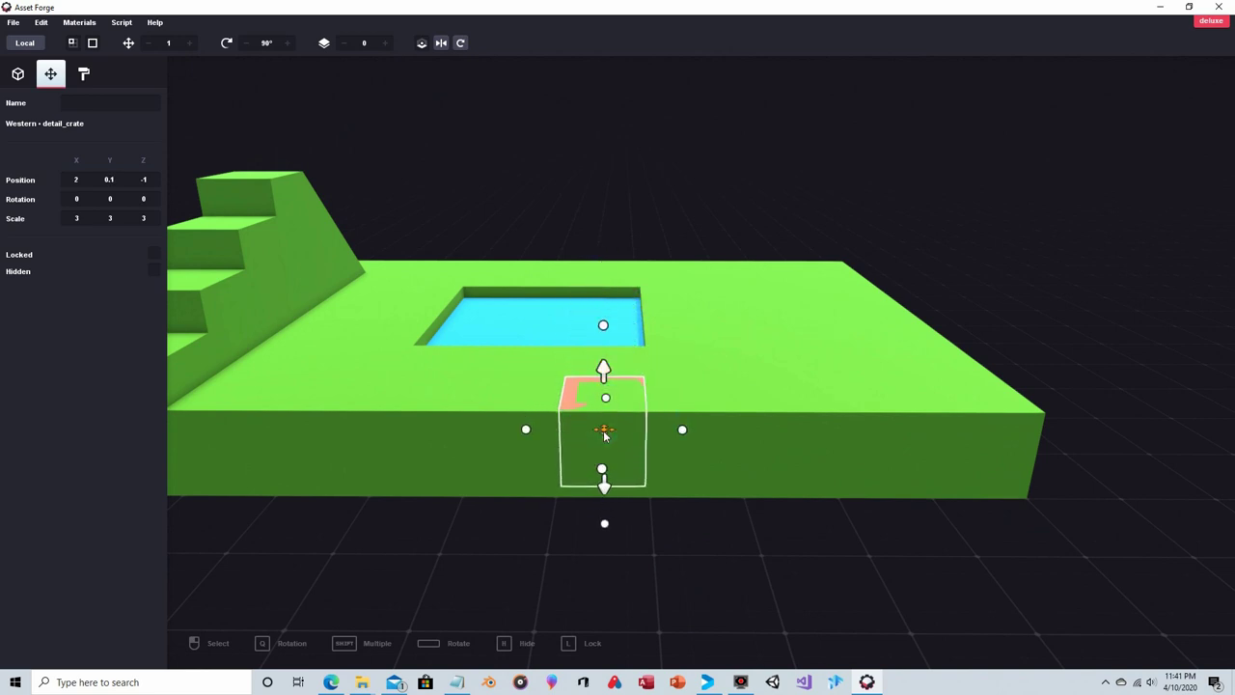
drag(604, 435, 604, 439)
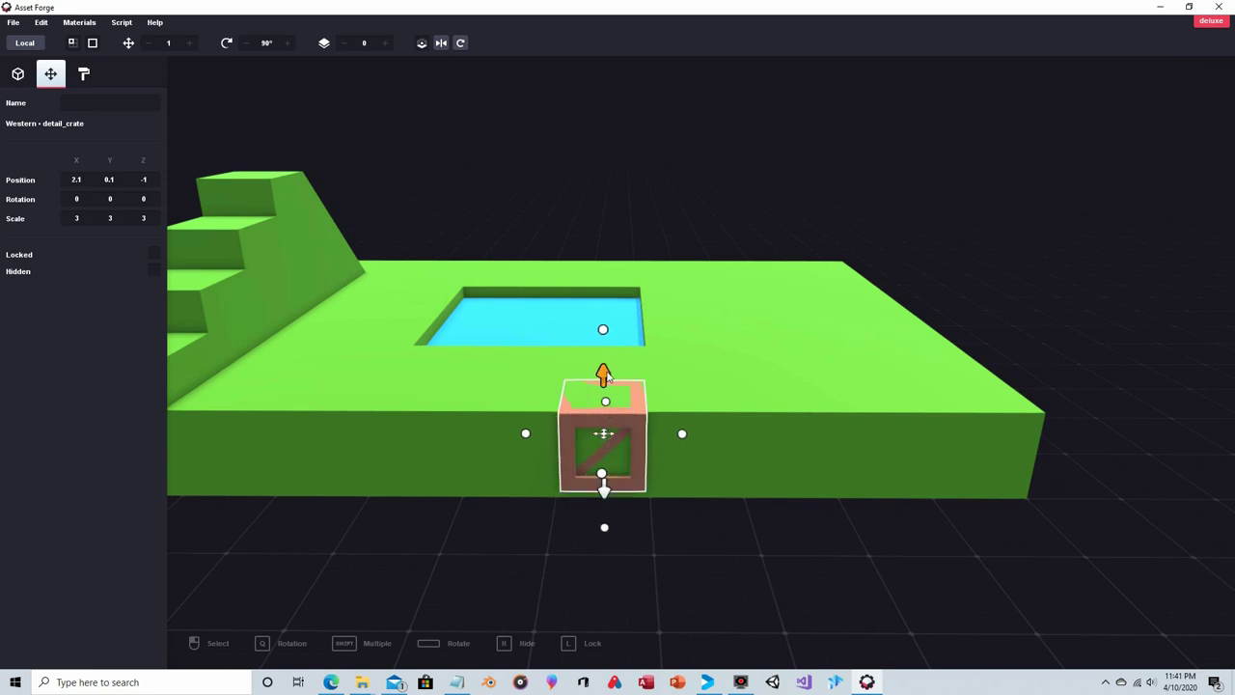
drag(603, 370, 602, 299)
right_drag(676, 309, 330, 337)
drag(321, 326, 322, 328)
right_drag(323, 328, 509, 332)
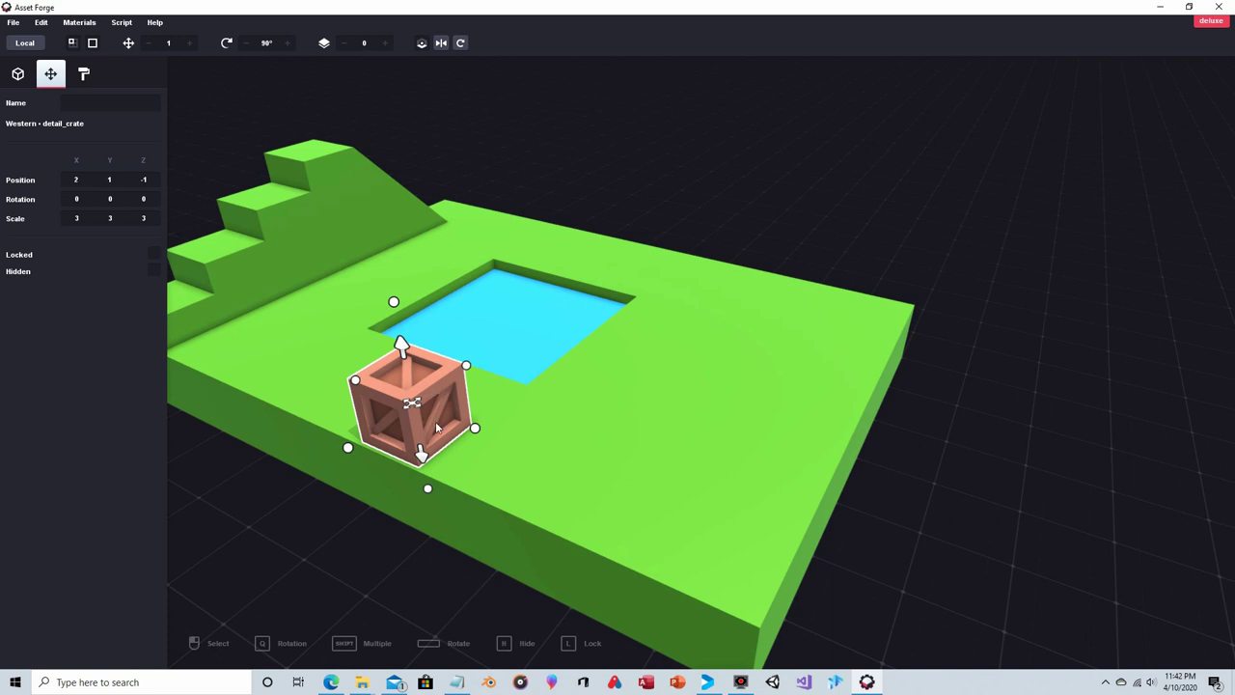
Step: Remove the Western detail_crate, leaving the green slab, stepped ridge and blue lake
right_drag(576, 242, 442, 264)
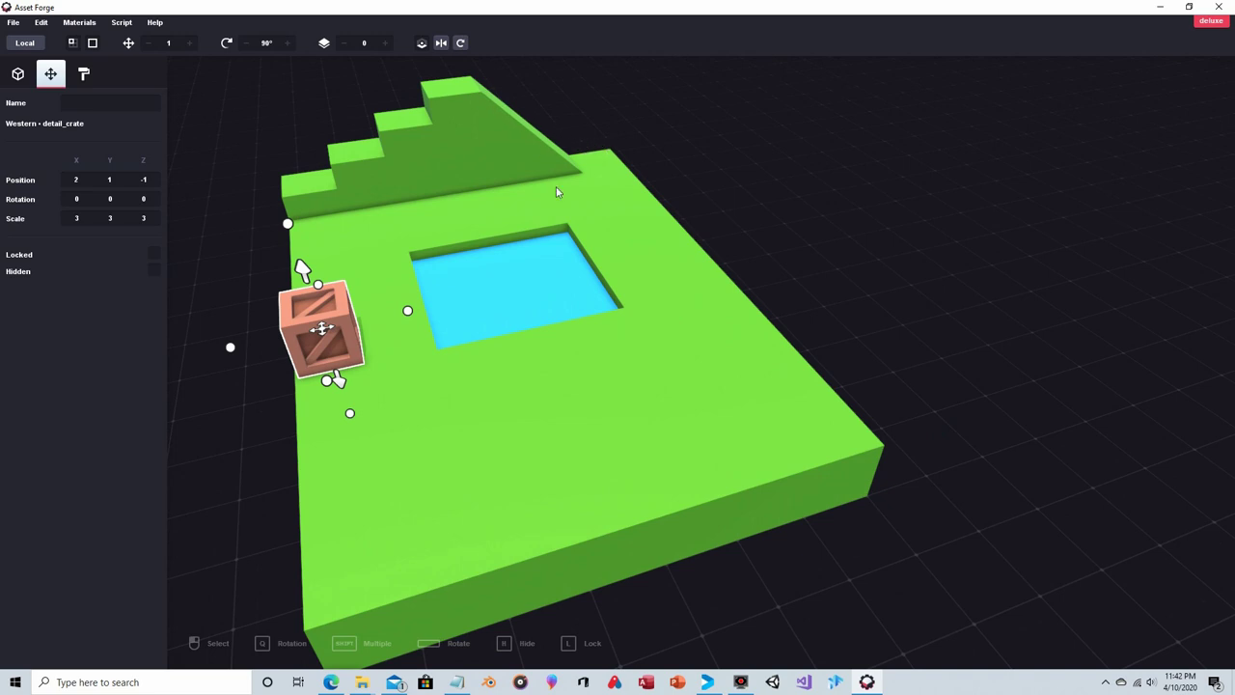
right_drag(555, 187, 615, 224)
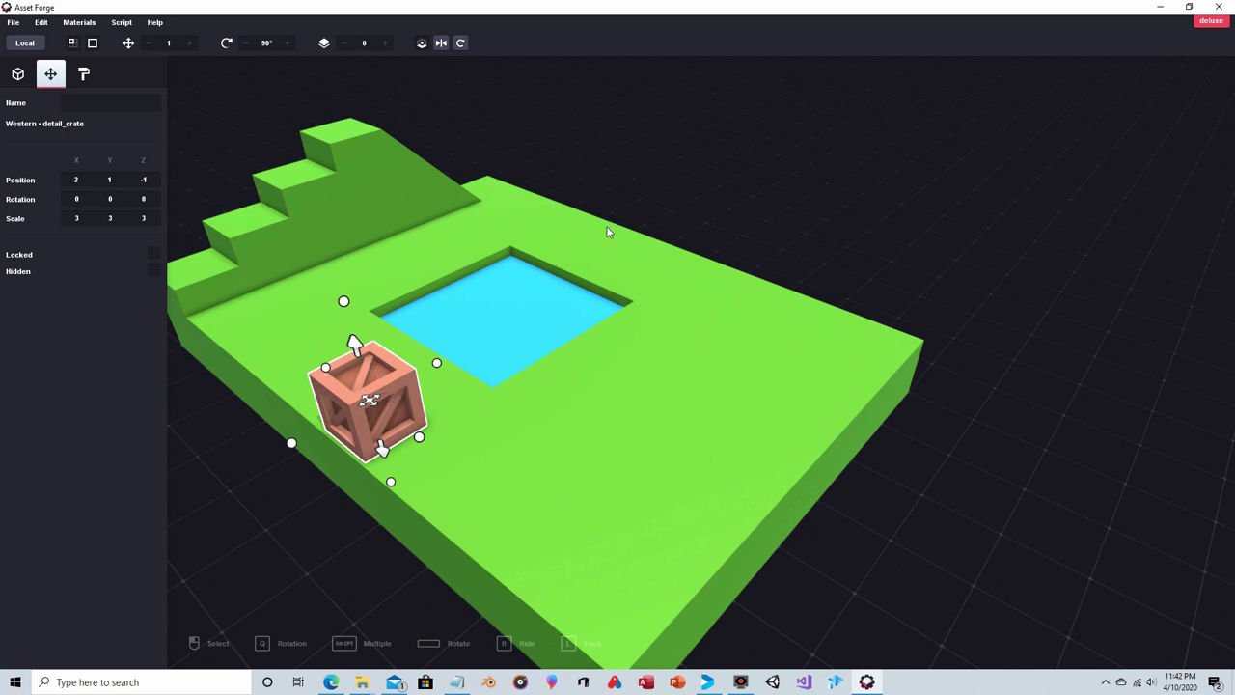
key(Delete)
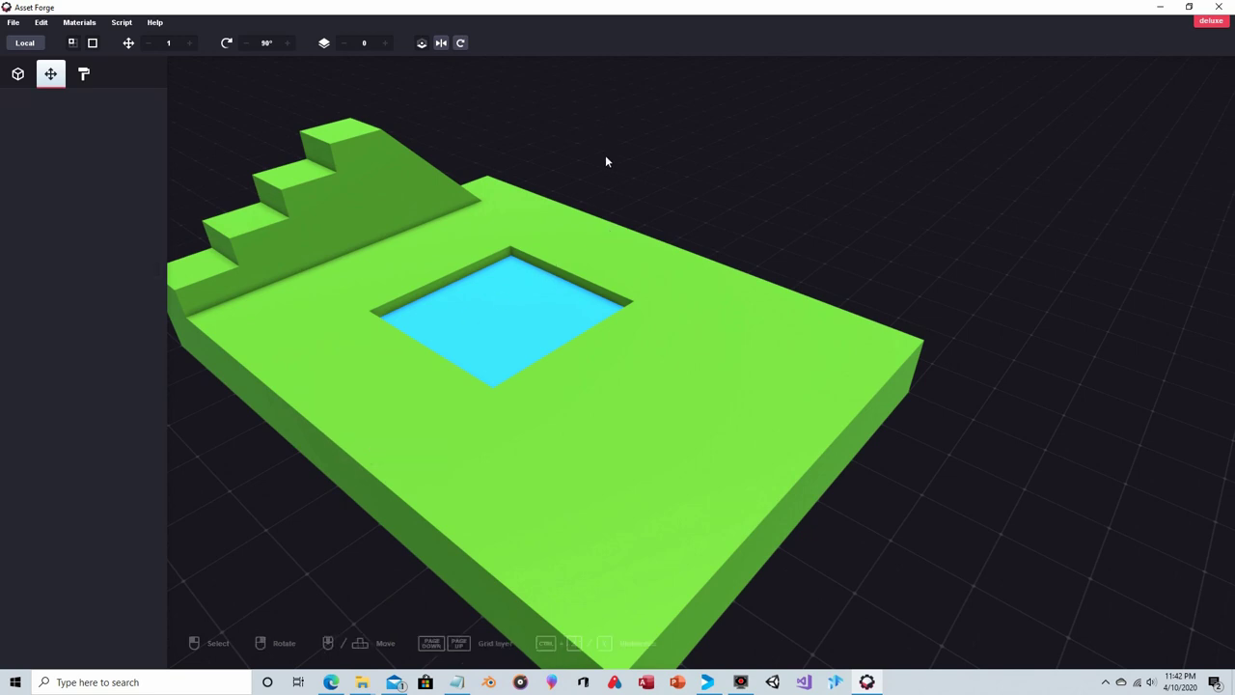
right_drag(605, 162, 609, 175)
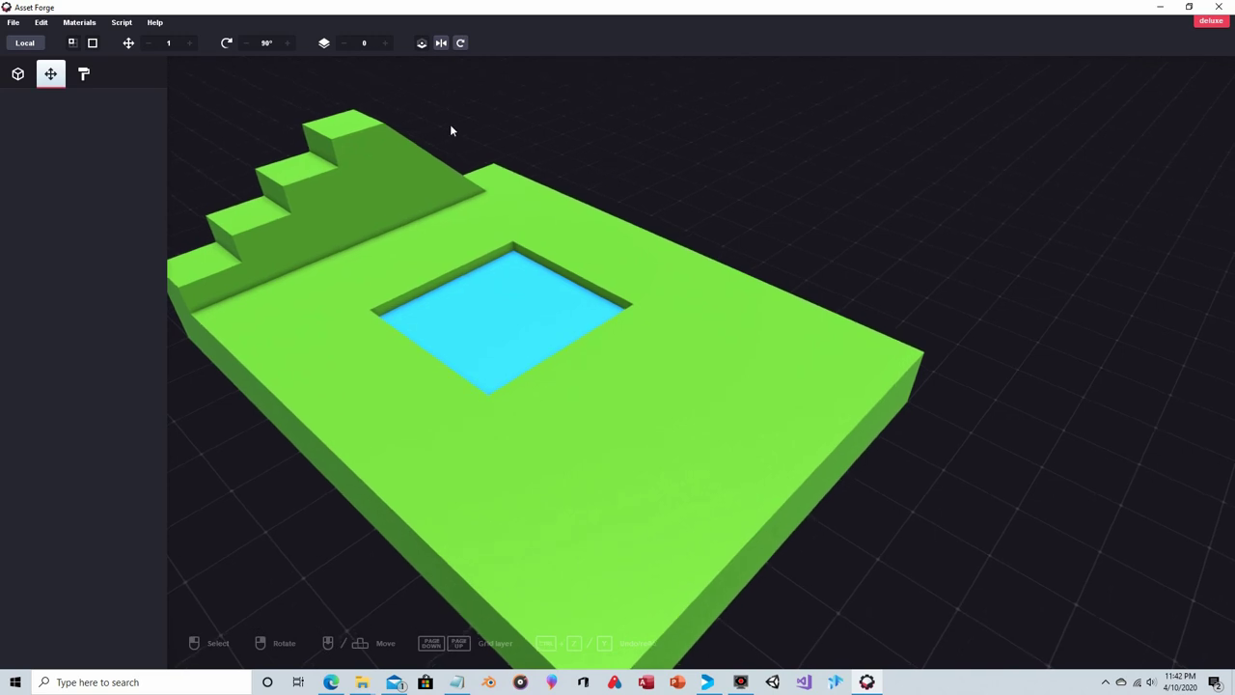
Step: Place a Western crate on the terrain beyond the lake
click(19, 75)
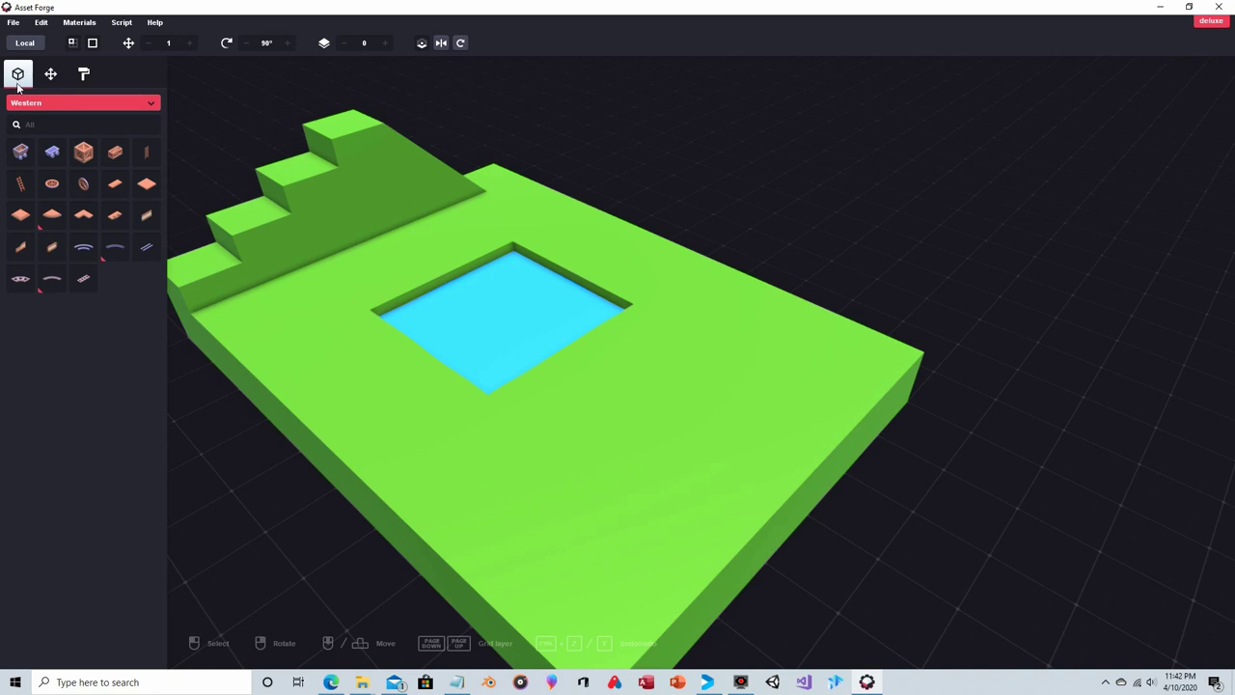
click(55, 103)
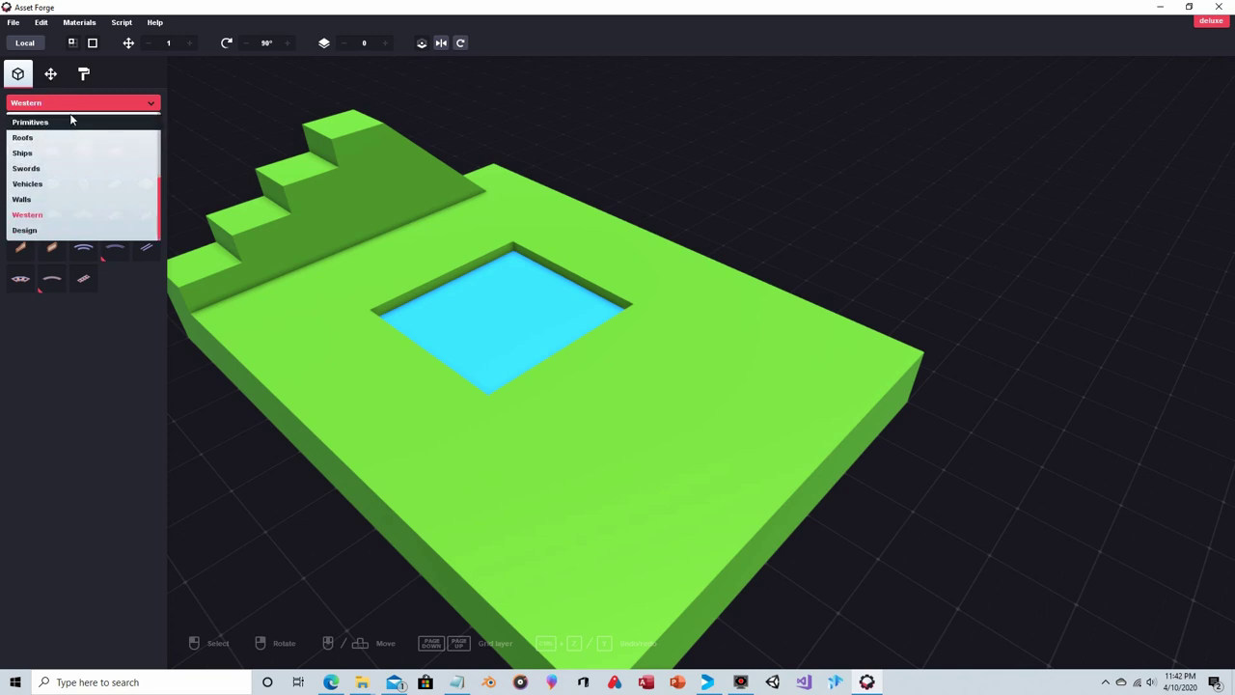
click(75, 105)
click(82, 151)
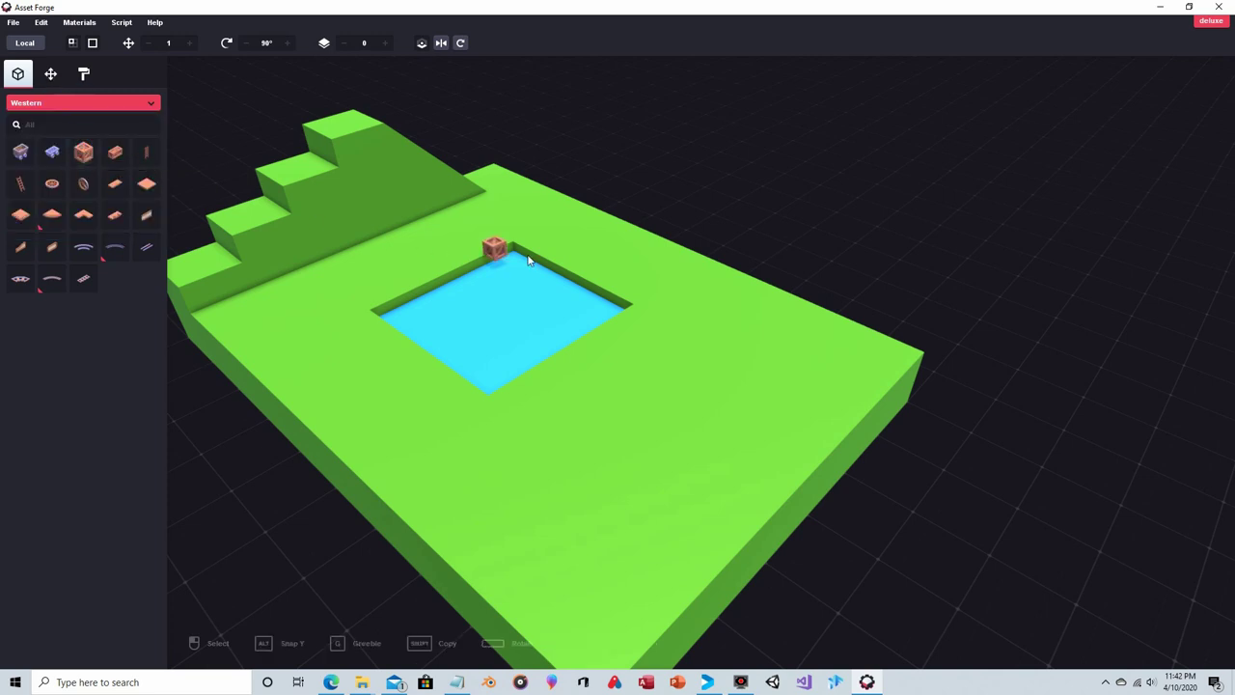
click(647, 249)
right_drag(647, 249, 738, 260)
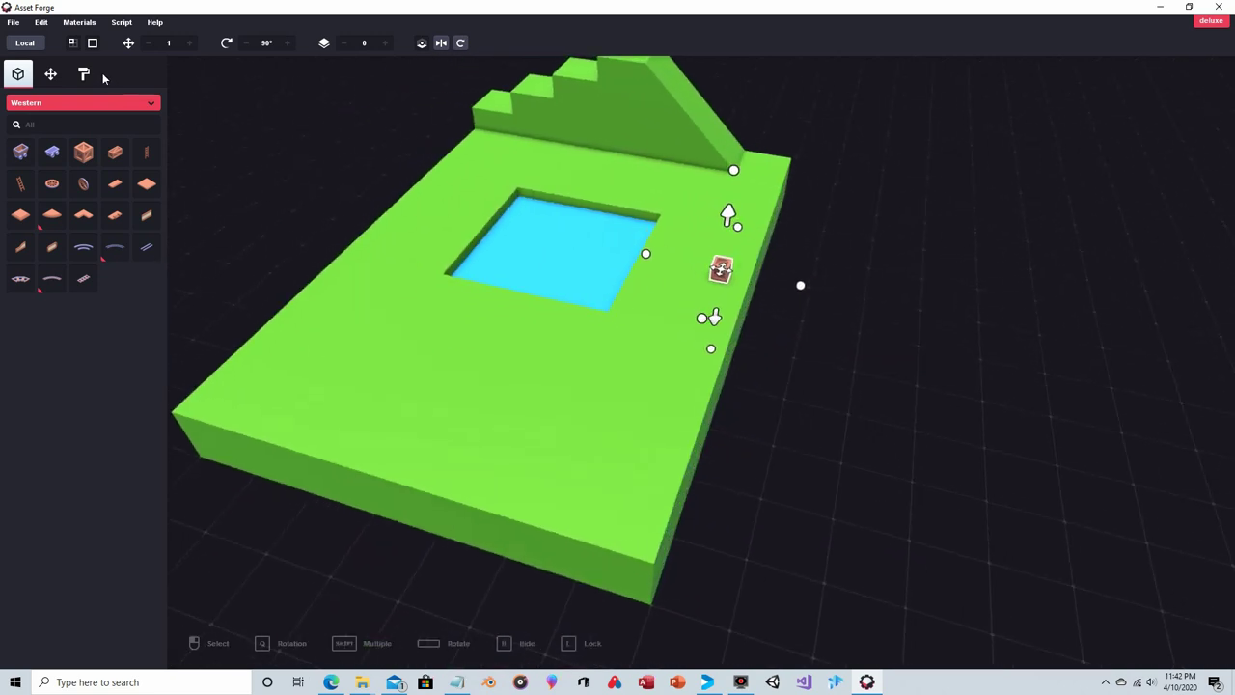
Step: Scale the crate to 3 on the X, Y and Z axes
click(54, 78)
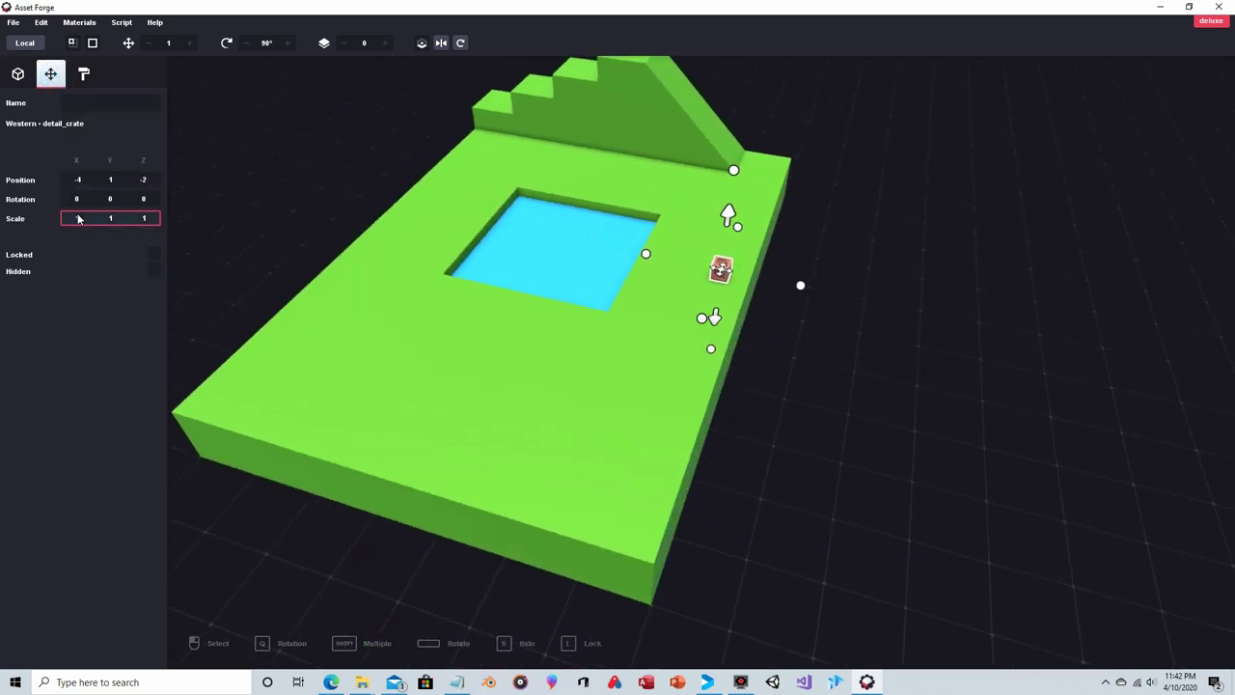
text(3)
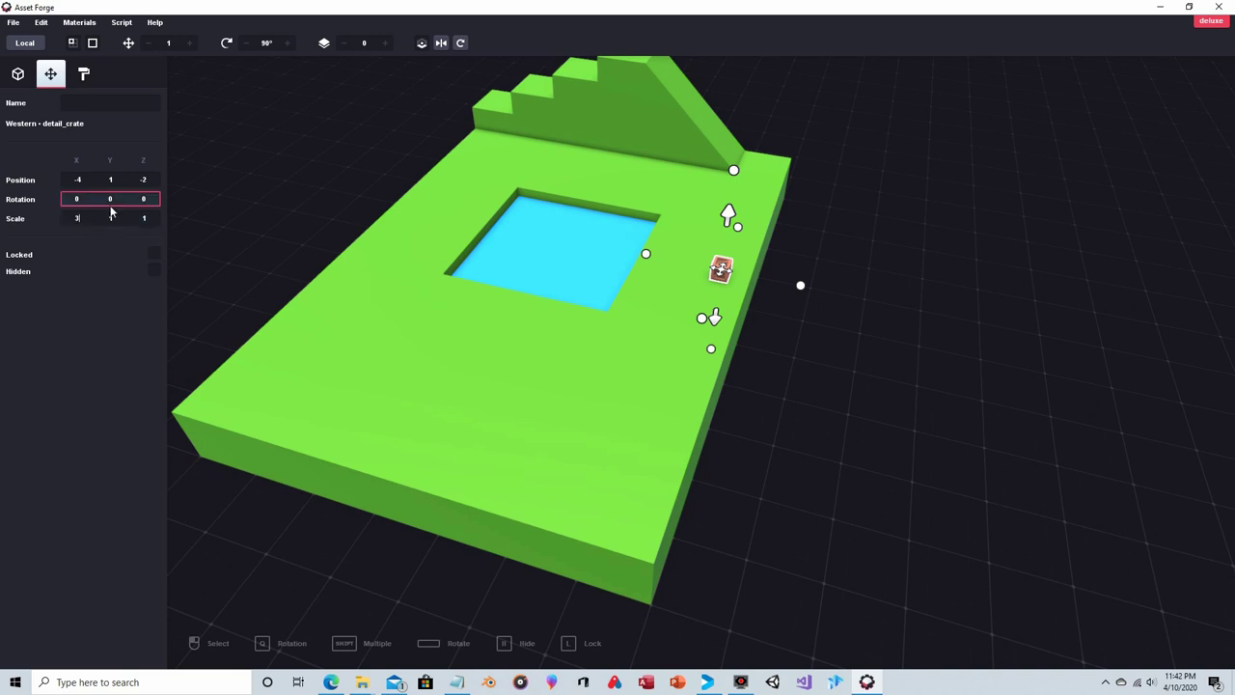
click(110, 220)
text(3)
click(150, 219)
text(3)
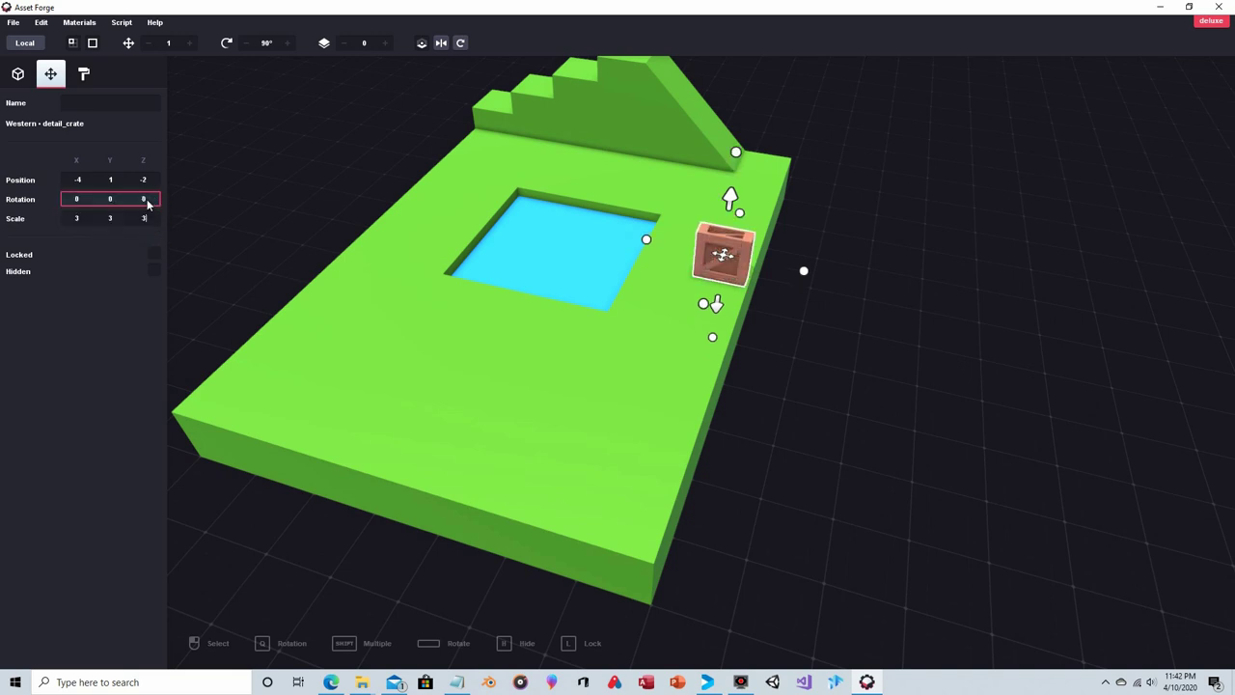
click(144, 199)
right_drag(747, 303, 837, 270)
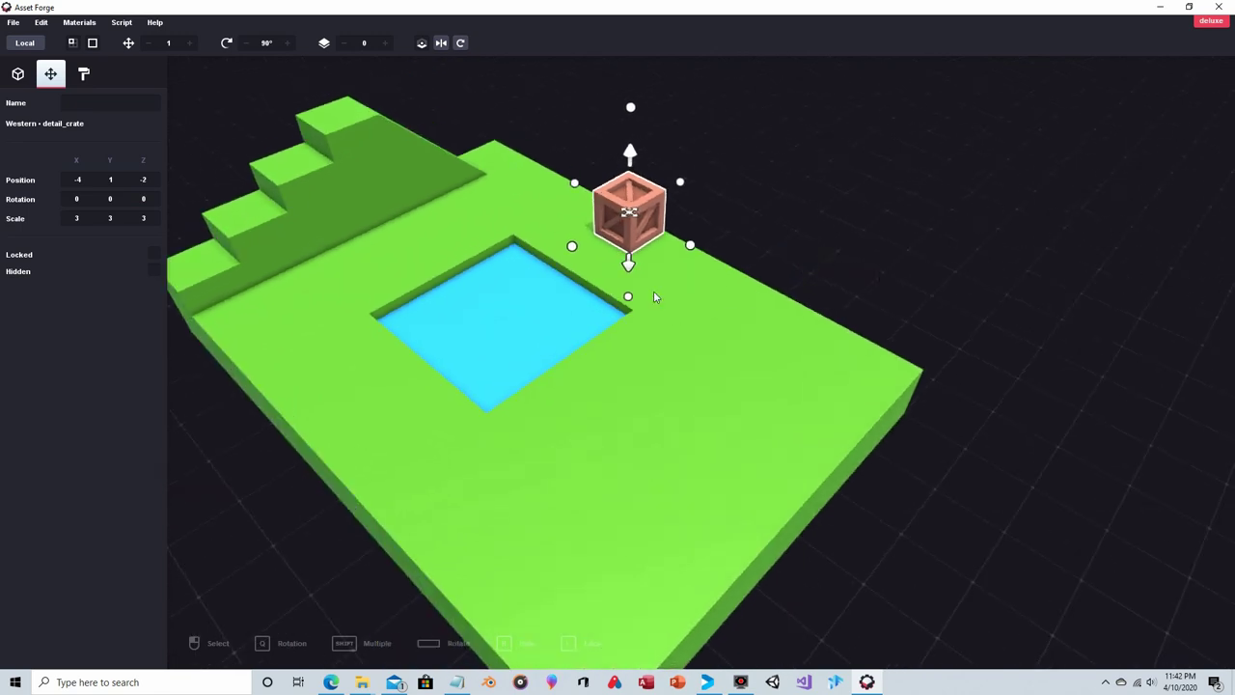
click(786, 234)
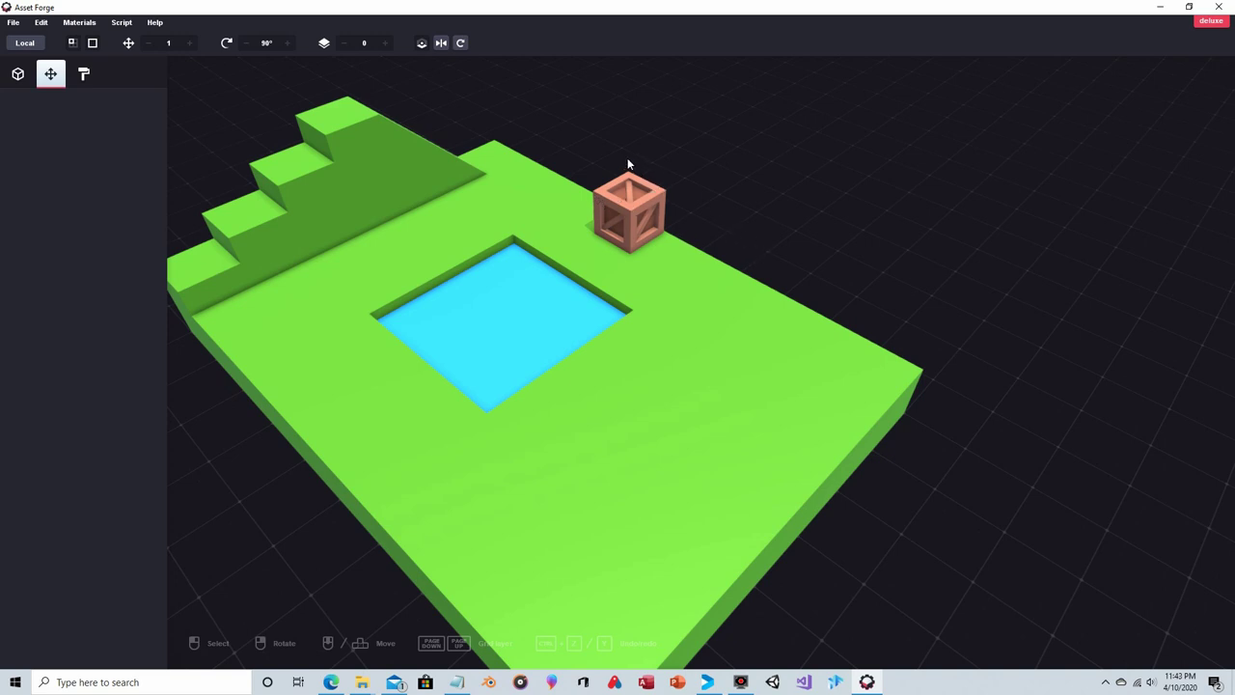
right_drag(654, 164, 683, 163)
click(636, 198)
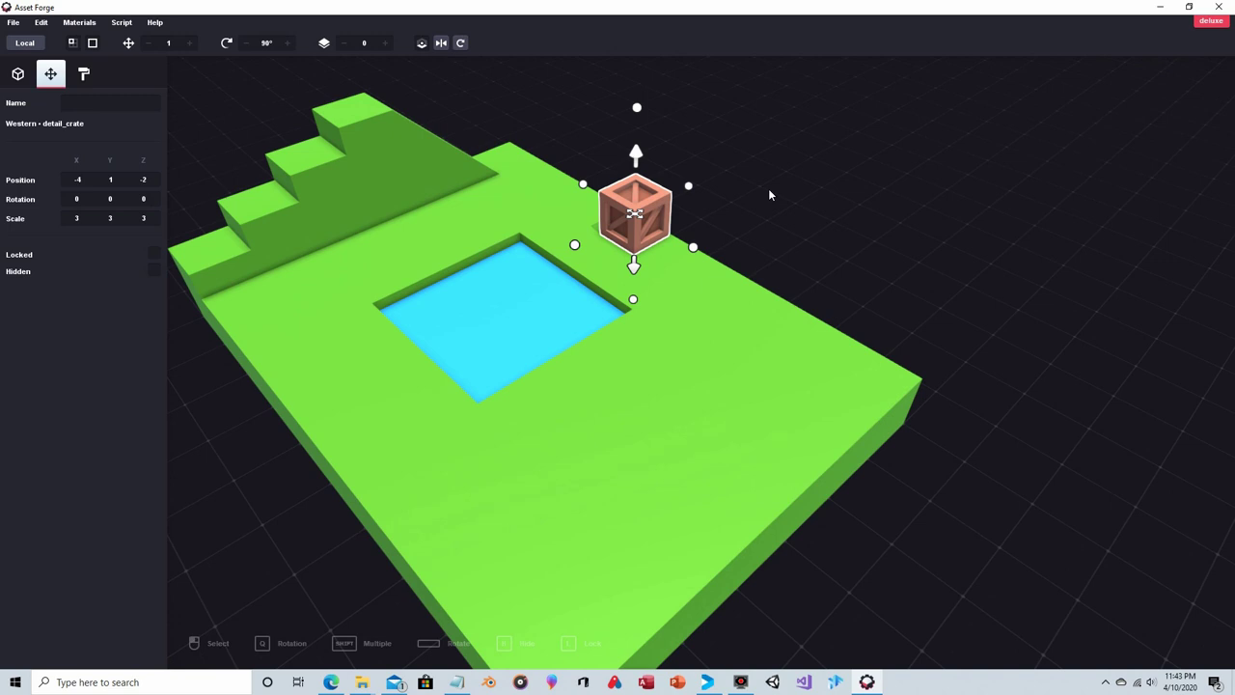
Step: Delete the crate and bring up the Export sprite settings previewing the terrain
key(Delete)
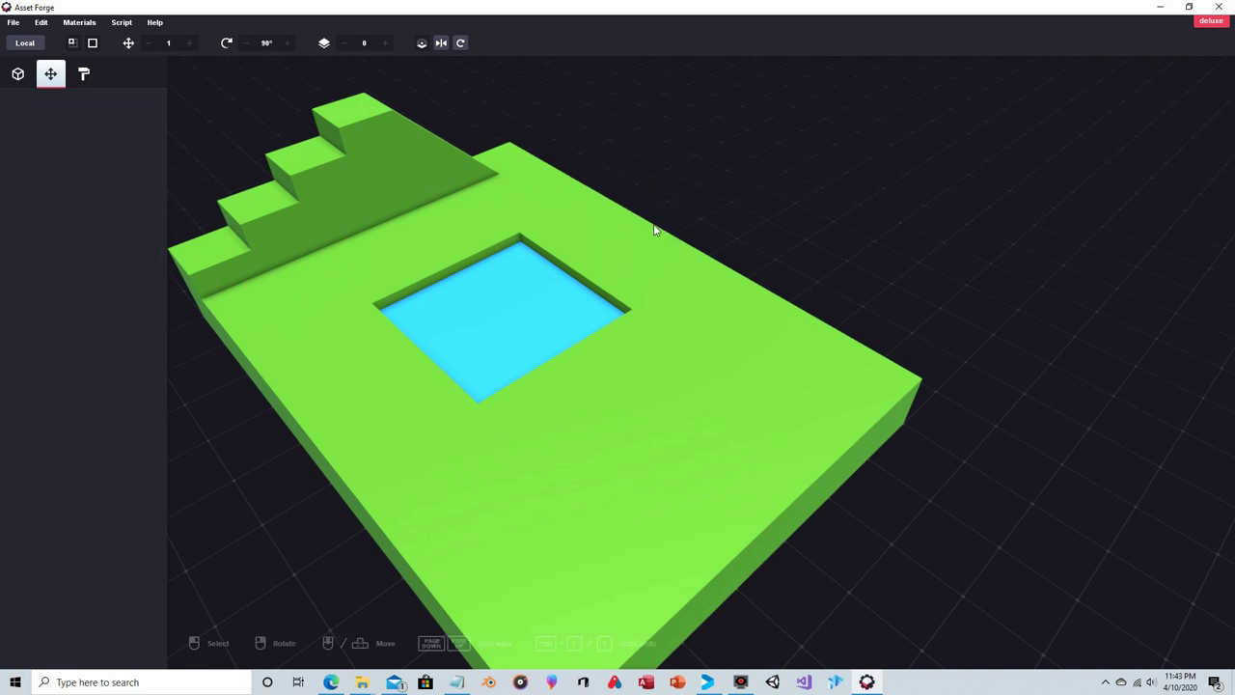
right_drag(656, 229, 605, 224)
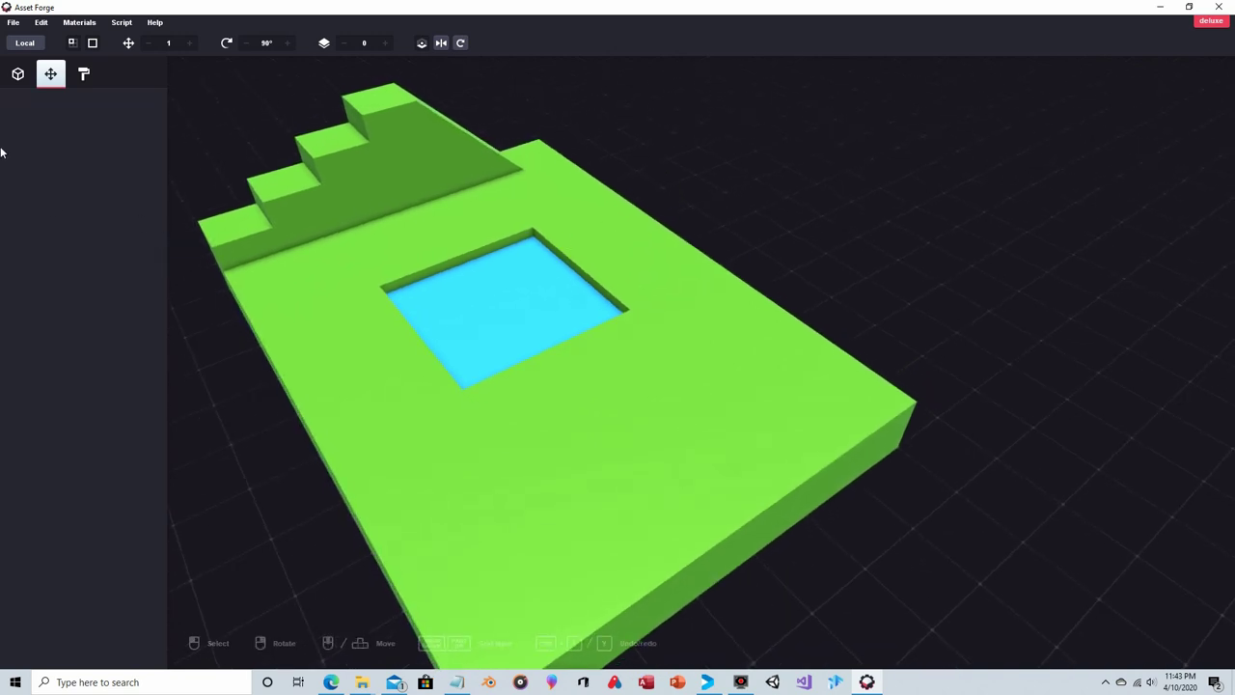
click(12, 23)
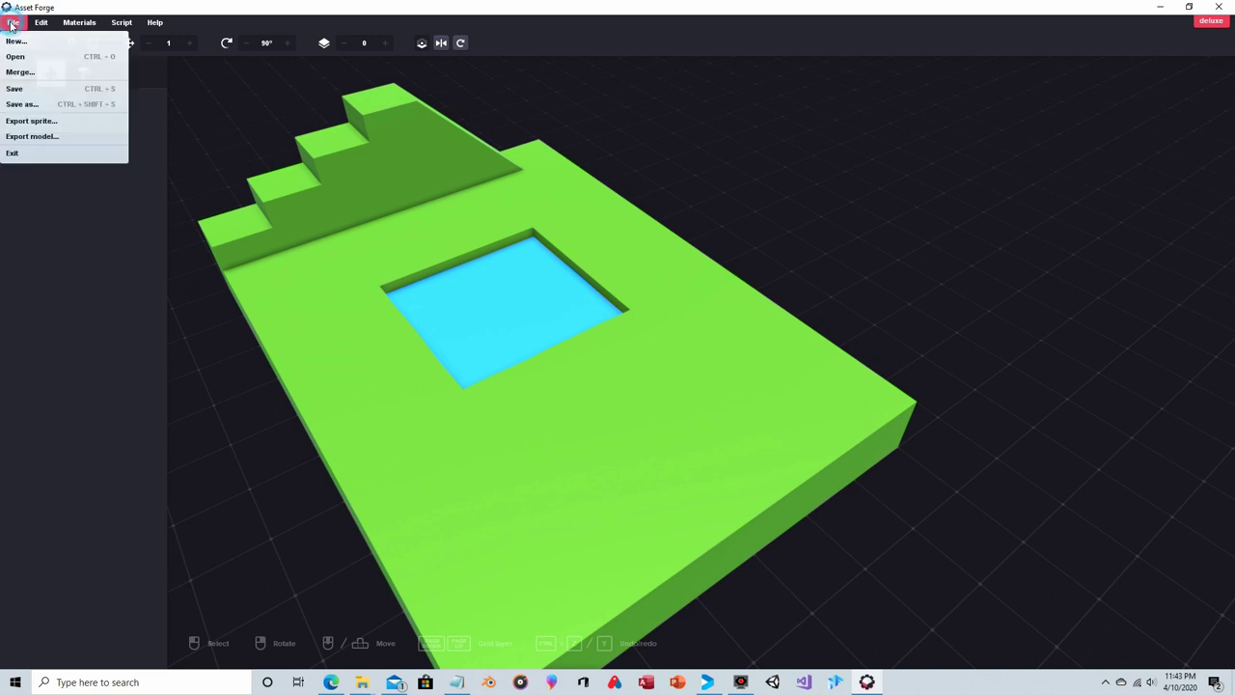
click(34, 122)
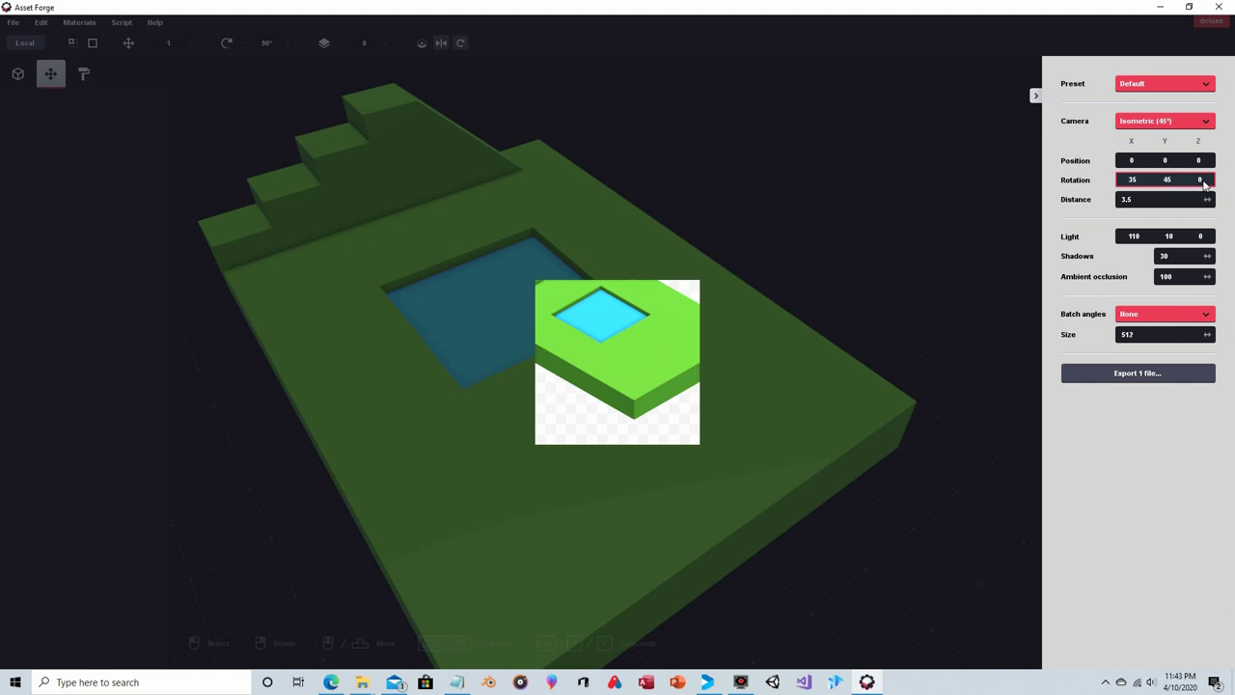
Step: Raise the export camera distance through 5 and 6 to 7 so the terrain fits the preview
click(1127, 200)
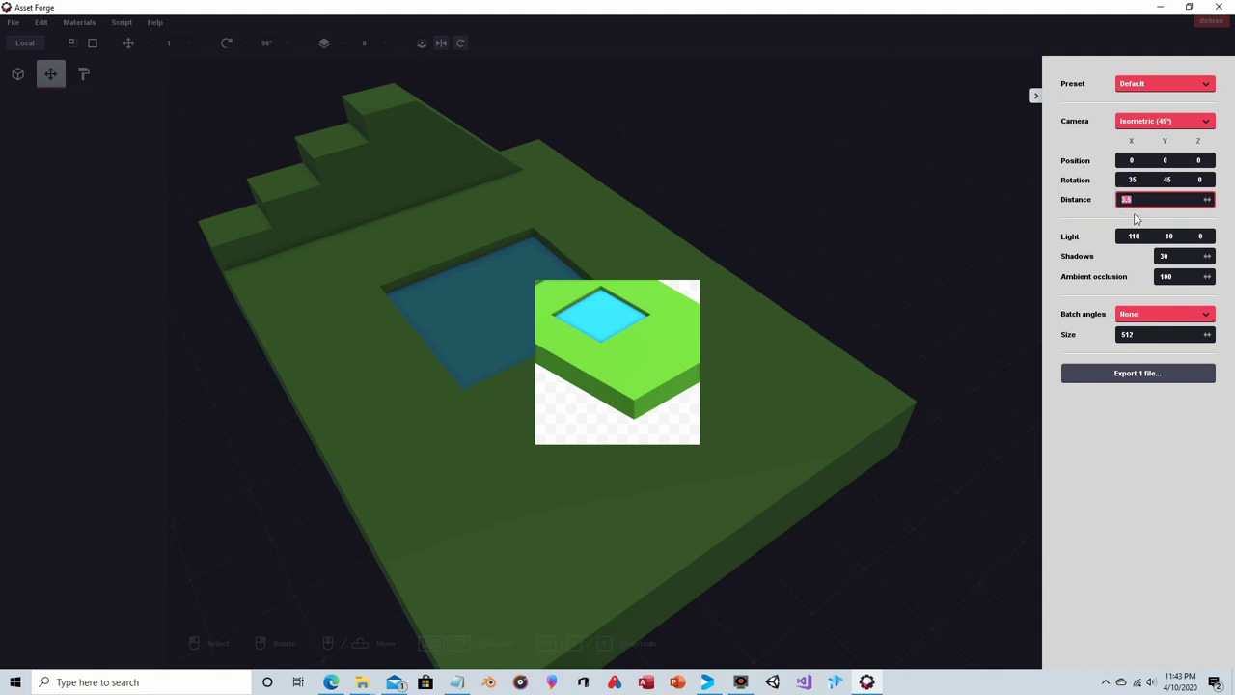
text(5)
click(1157, 181)
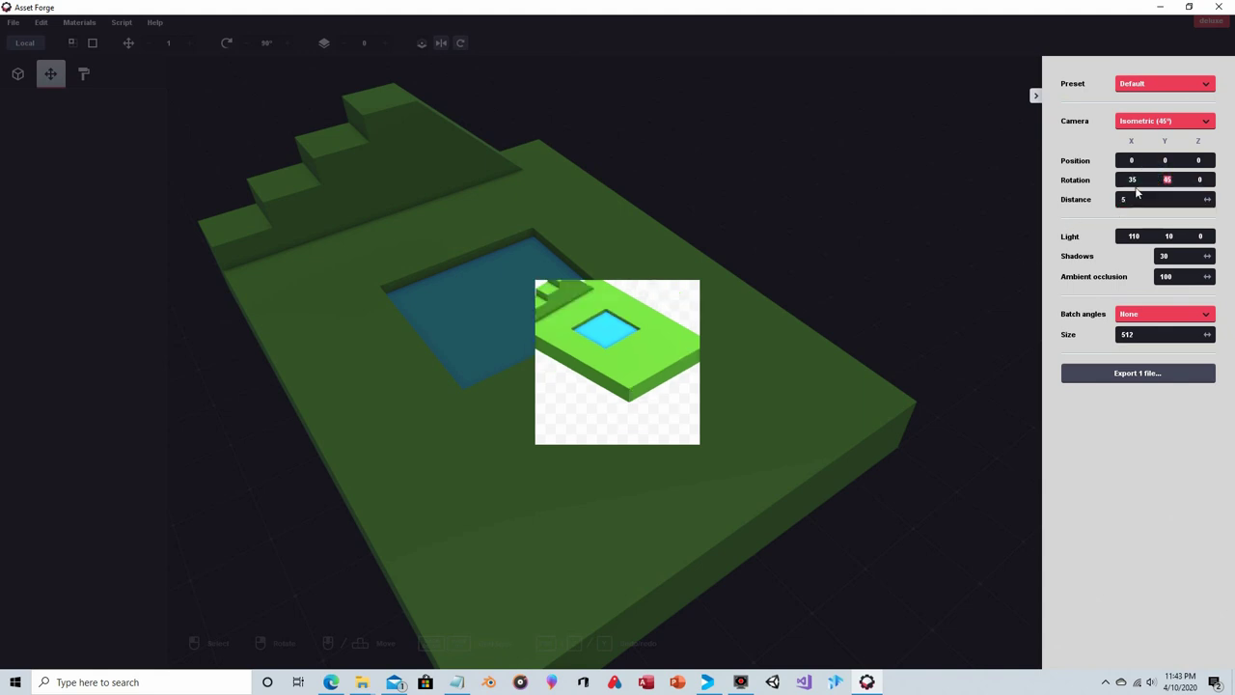
click(1130, 201)
text(6)
click(1165, 182)
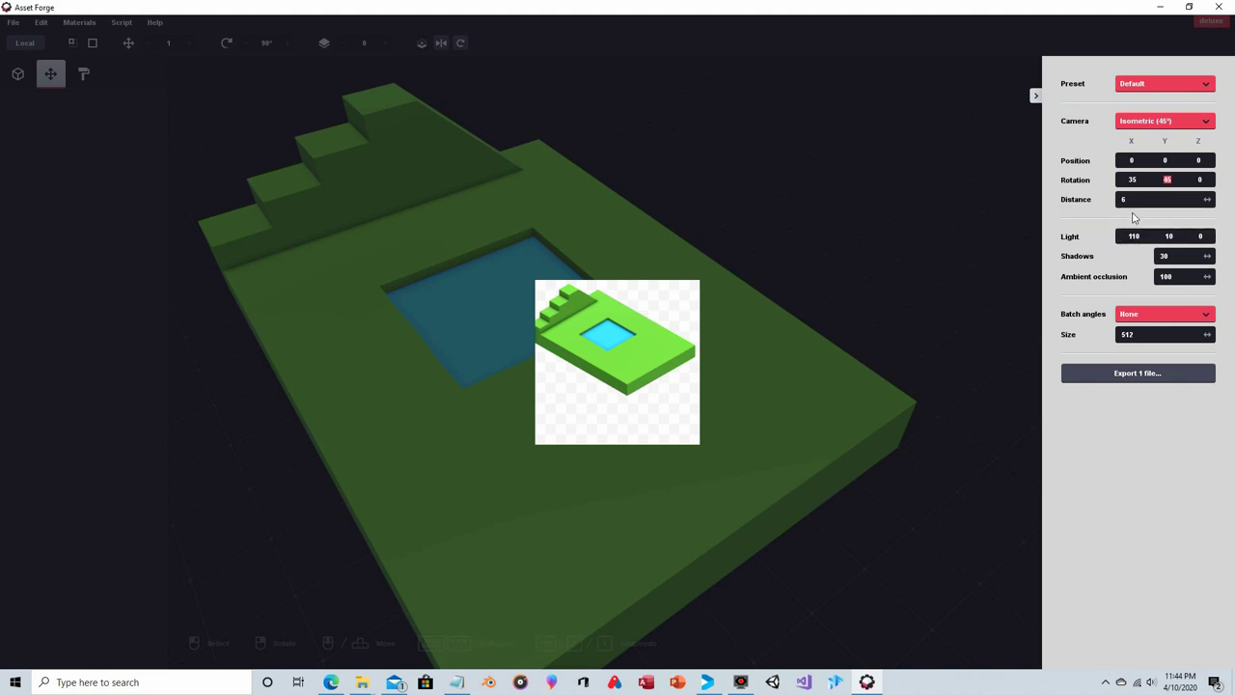
click(1127, 200)
text(7)
click(1169, 180)
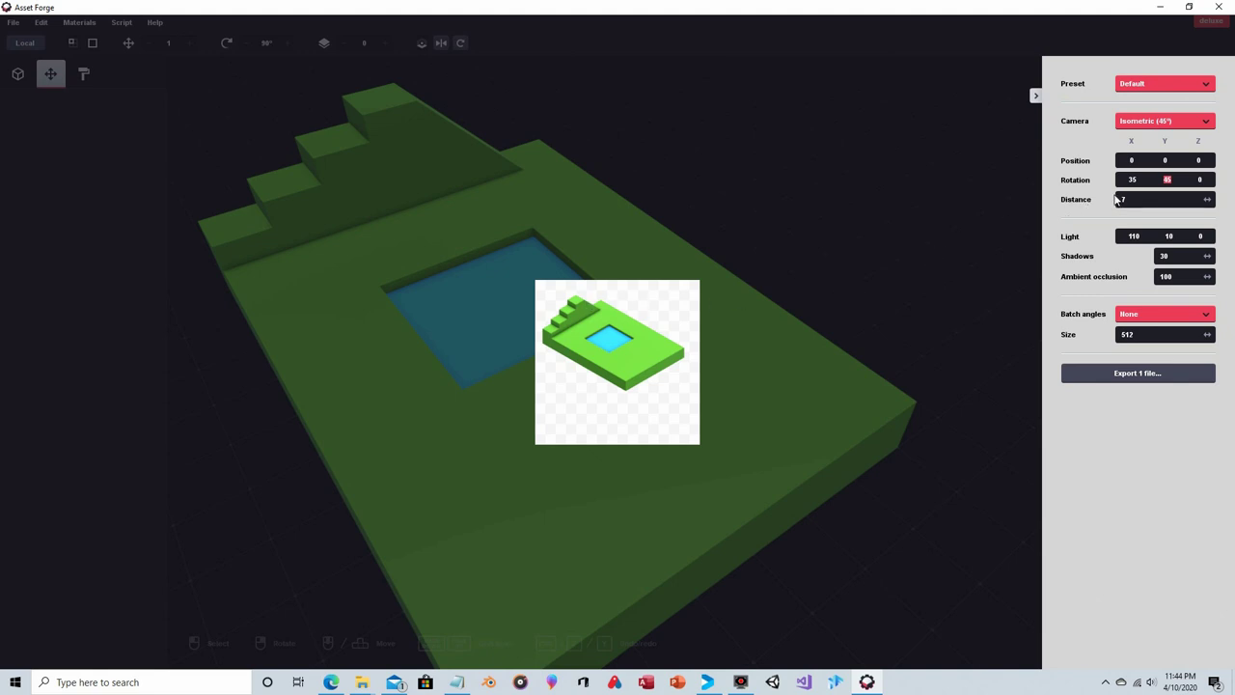
Step: Lower the export camera's Y rotation from 45 through 40 and 35 to 30
click(1171, 181)
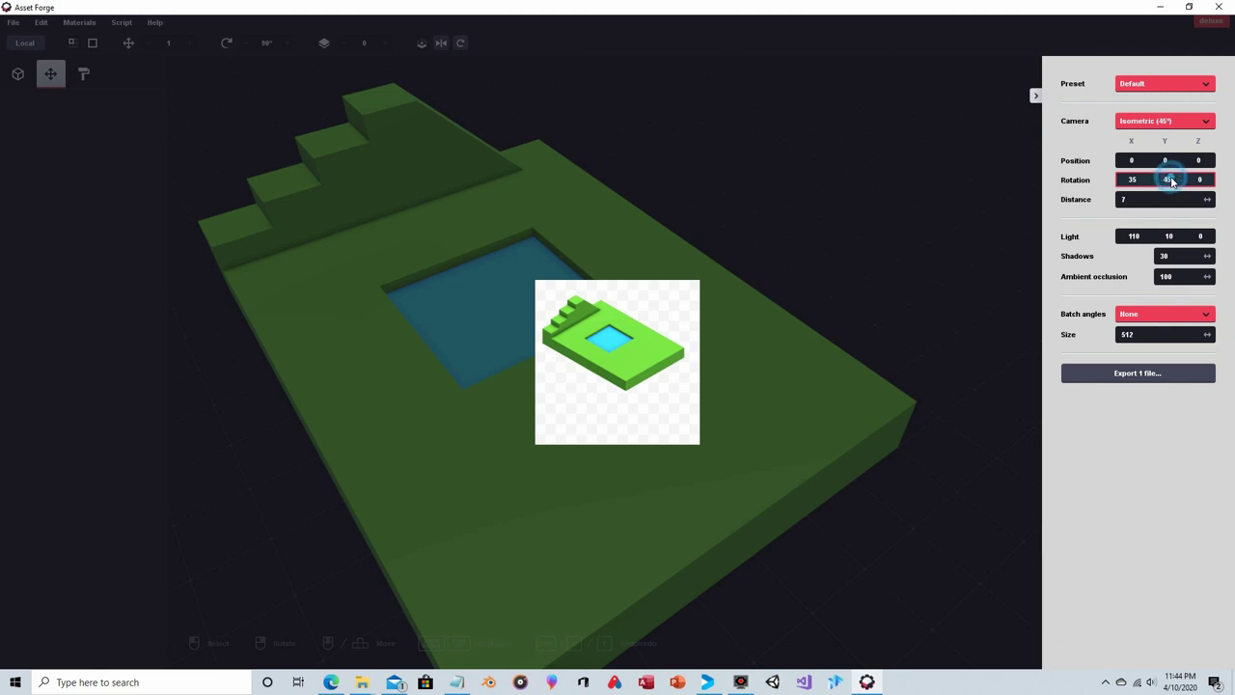
click(1162, 199)
key(BackSpace)
text(0)
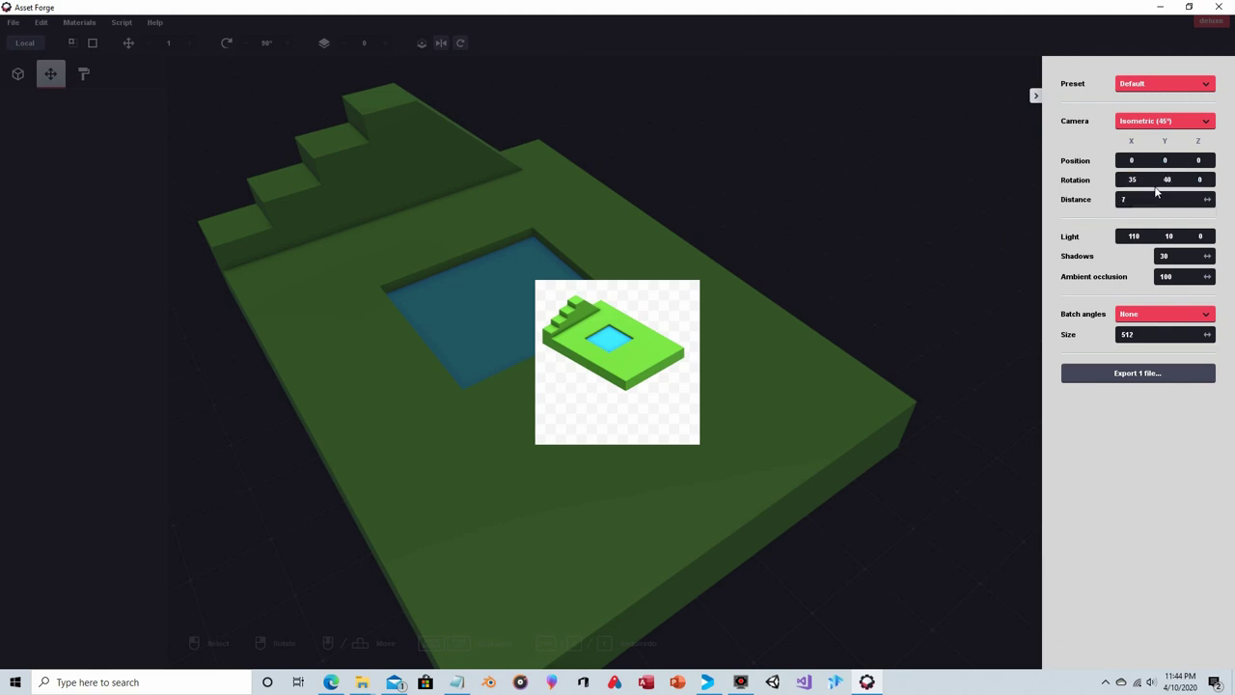
click(1136, 181)
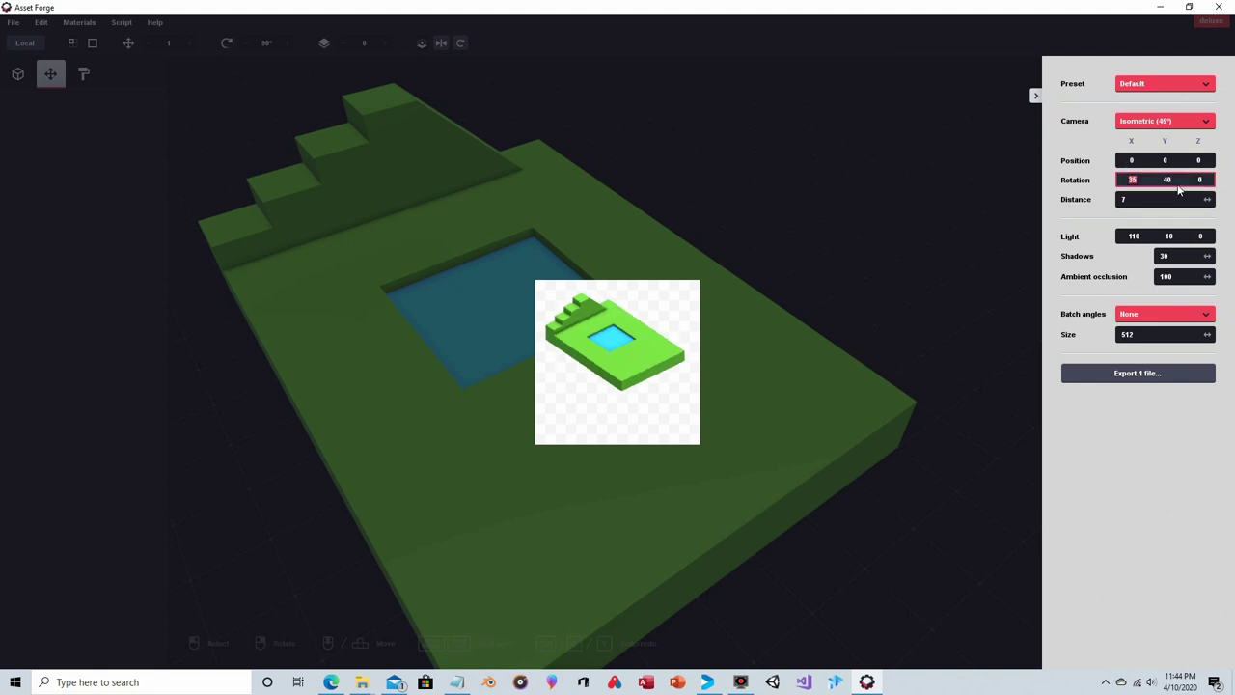
click(1176, 180)
key(BackSpace)
key(BackSpace)
text(35)
click(1146, 183)
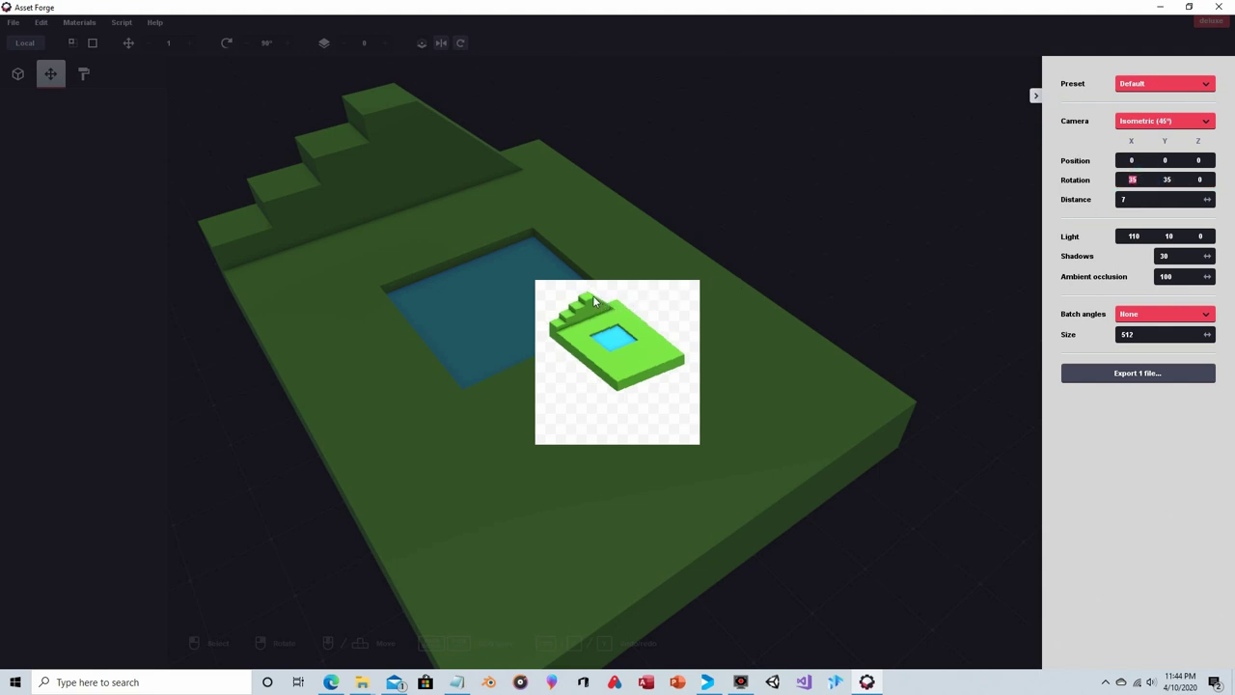
click(1173, 180)
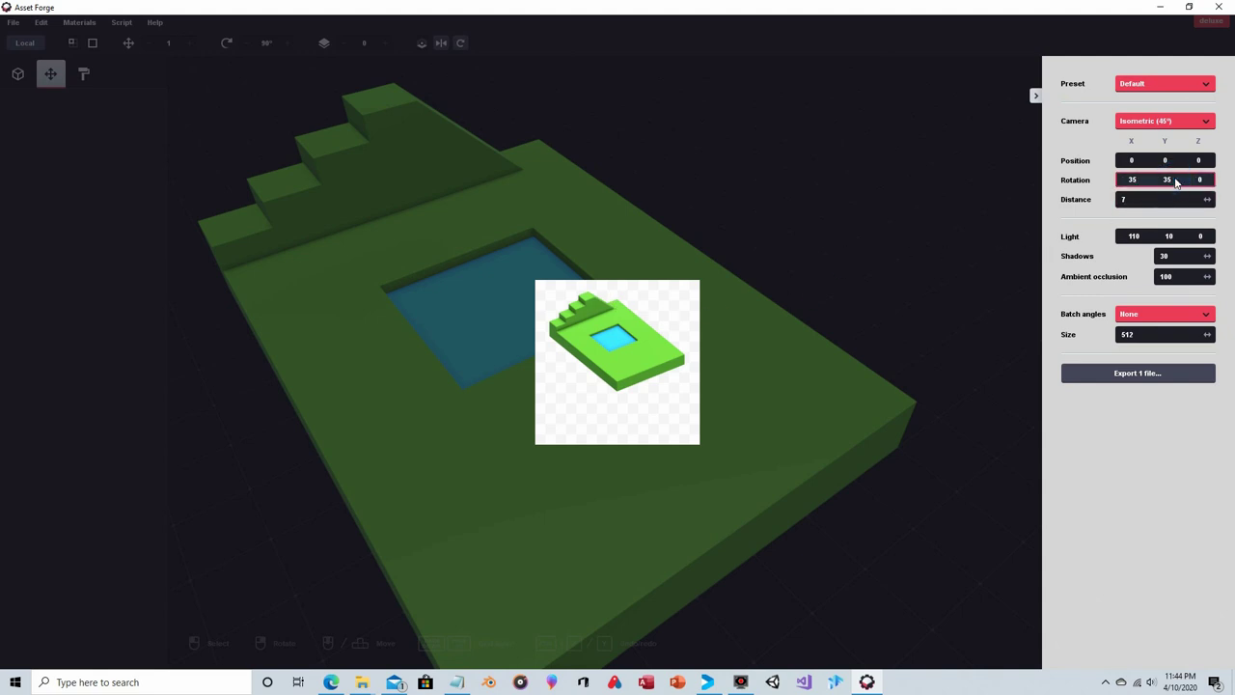
double_click(1138, 181)
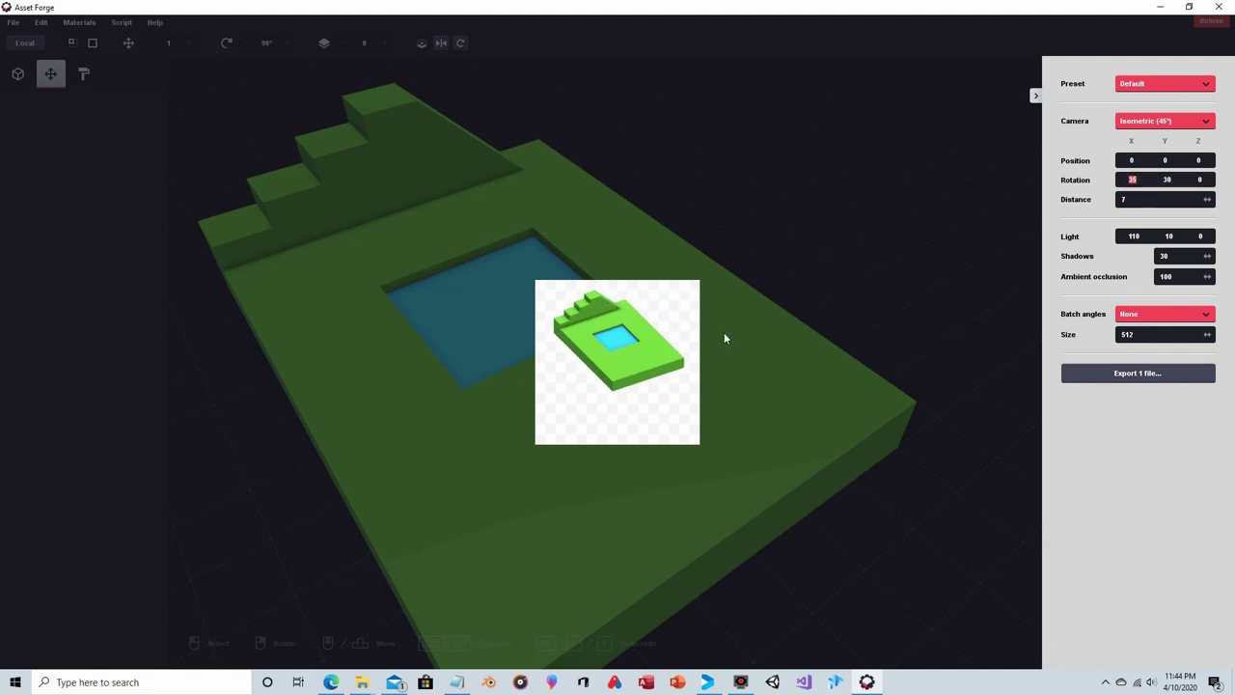
Step: Change the sprite export size from 512 to 2048
double_click(1128, 335)
text(2048)
click(1145, 461)
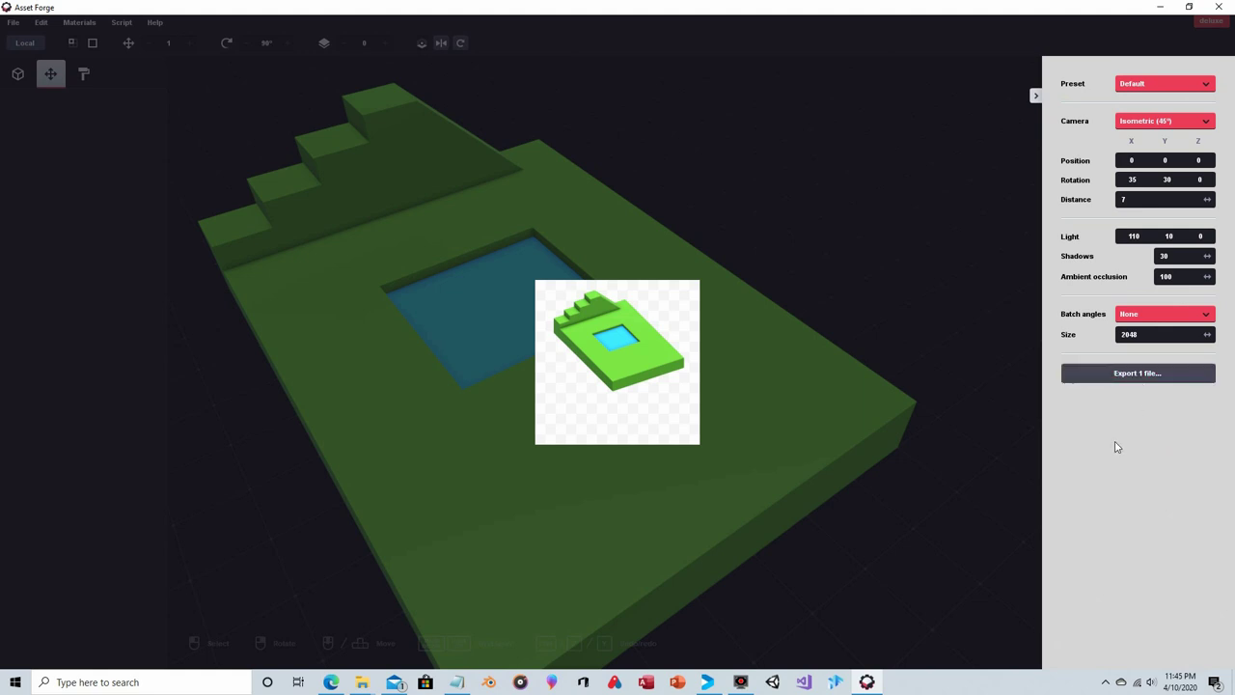